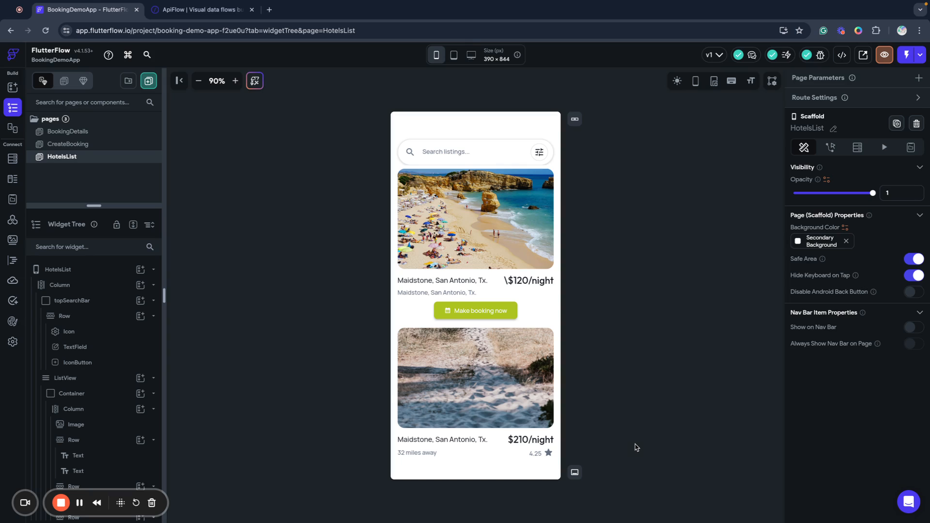
Preview the CreateBooking, BookingDetails and HotelsList pages, then switch back to the browser with Ctrl+Left.
{"action": "left_click", "coordinate": [62, 145]}
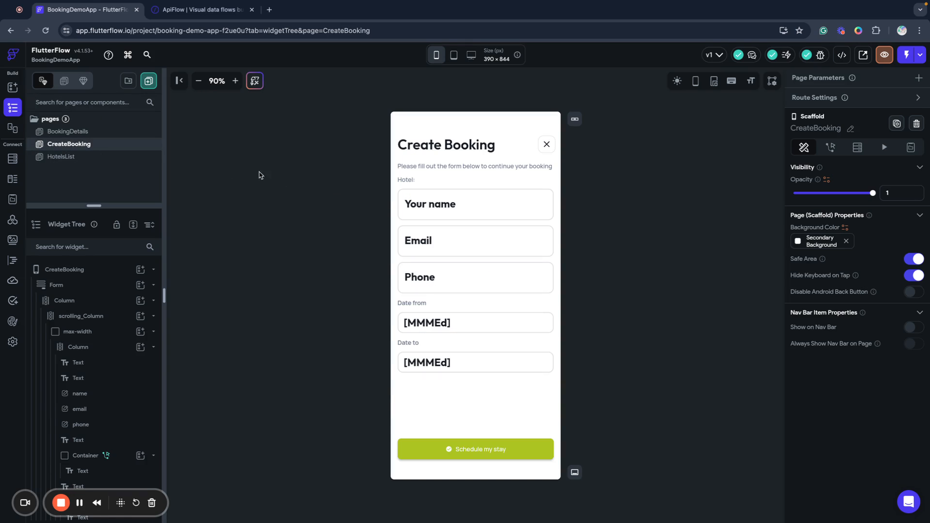
{"action": "left_click", "coordinate": [60, 132]}
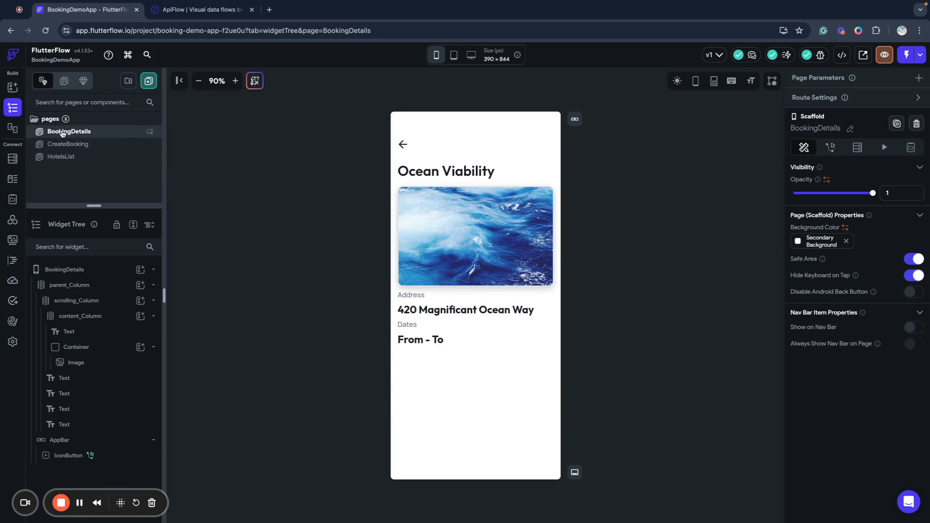
{"action": "left_click", "coordinate": [65, 158]}
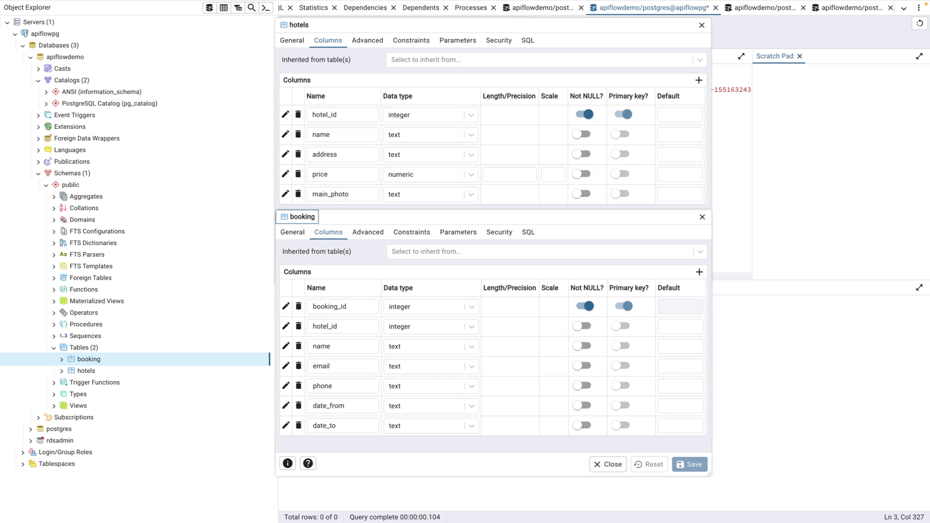
{"action": "key", "text": "ctrl+Left"}
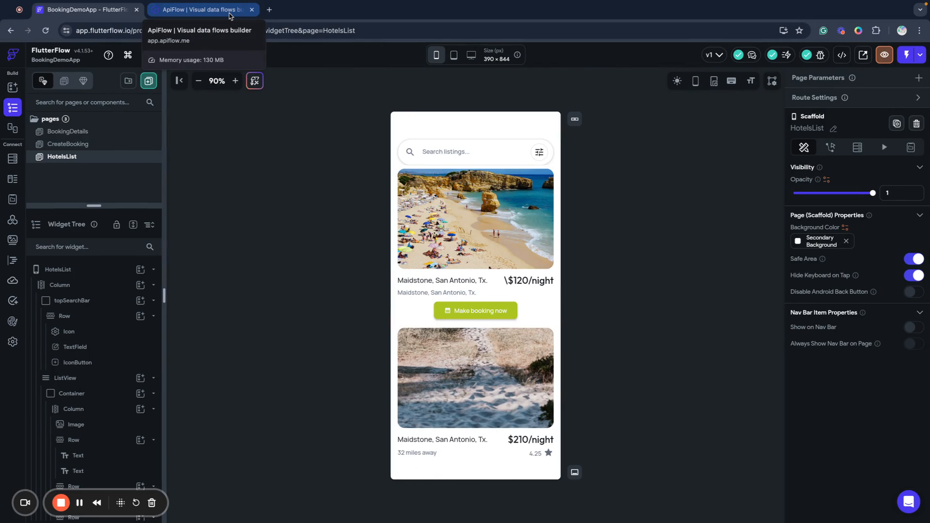
In ApiFlow, start a FlutterFlow + PostgreSQL project, then dismiss the new PostgreSQL connection form unsaved.
{"action": "left_click", "coordinate": [230, 14]}
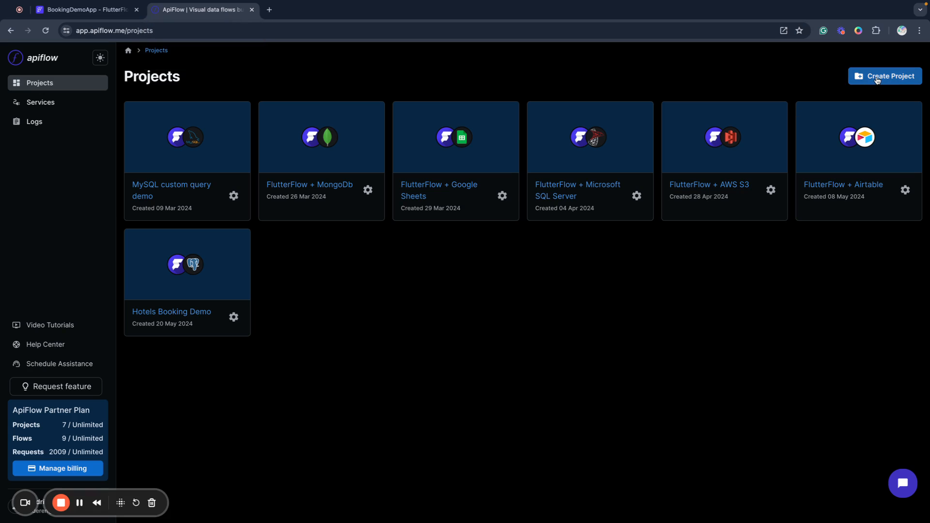
{"action": "left_click", "coordinate": [875, 81]}
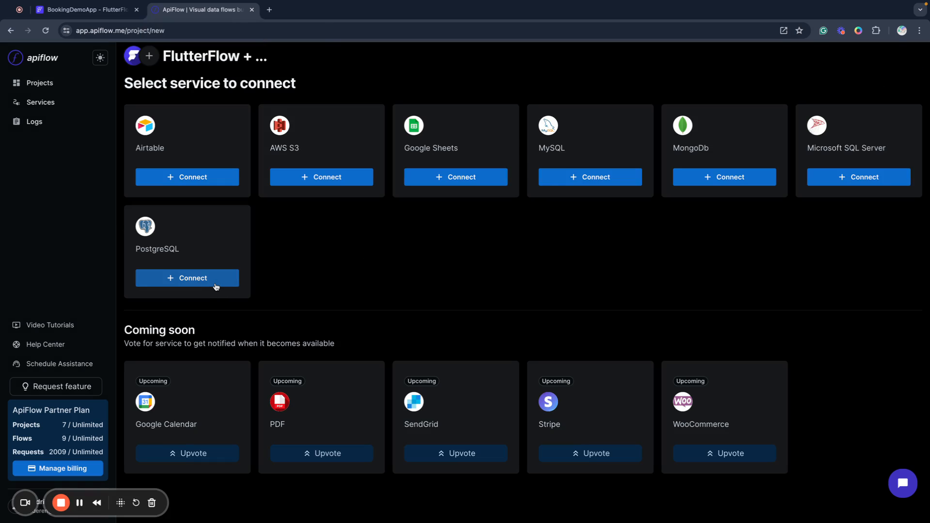
{"action": "left_click", "coordinate": [216, 285]}
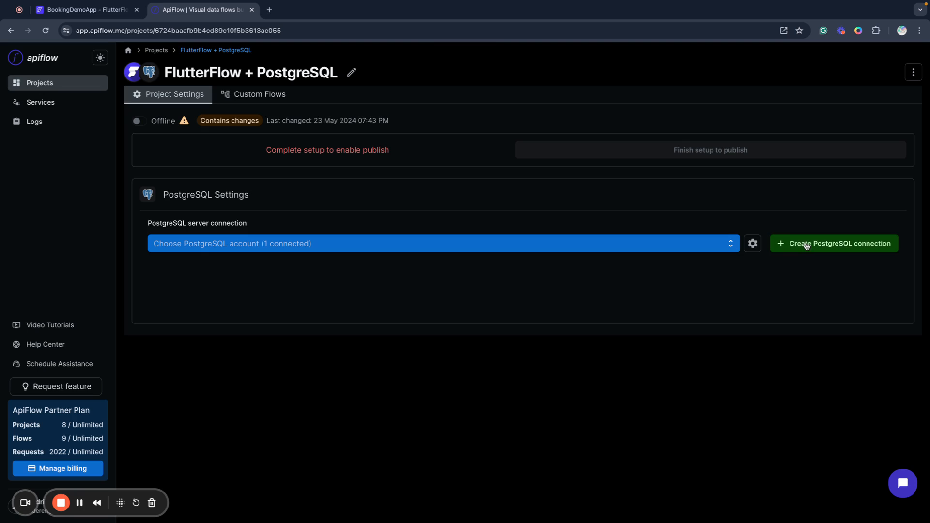
{"action": "left_click", "coordinate": [801, 247]}
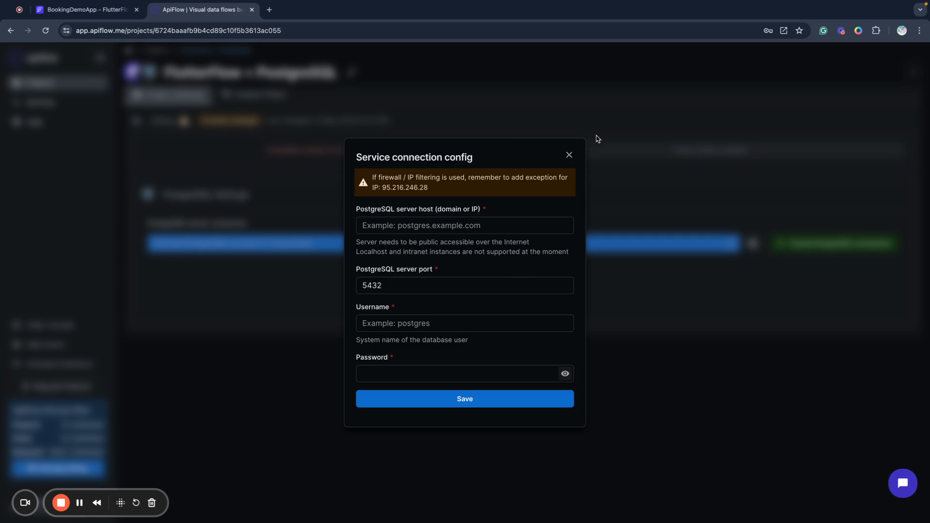
{"action": "left_click", "coordinate": [569, 155]}
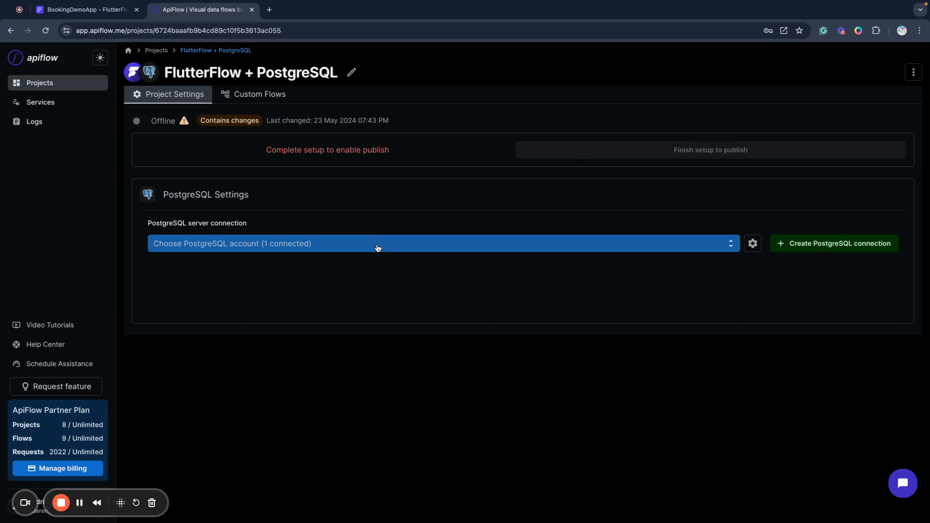
Connect the project to the mypgdb RDS server and choose the apiflowdemo database, keeping all tables.
{"action": "left_click", "coordinate": [379, 249]}
{"action": "left_click", "coordinate": [350, 263]}
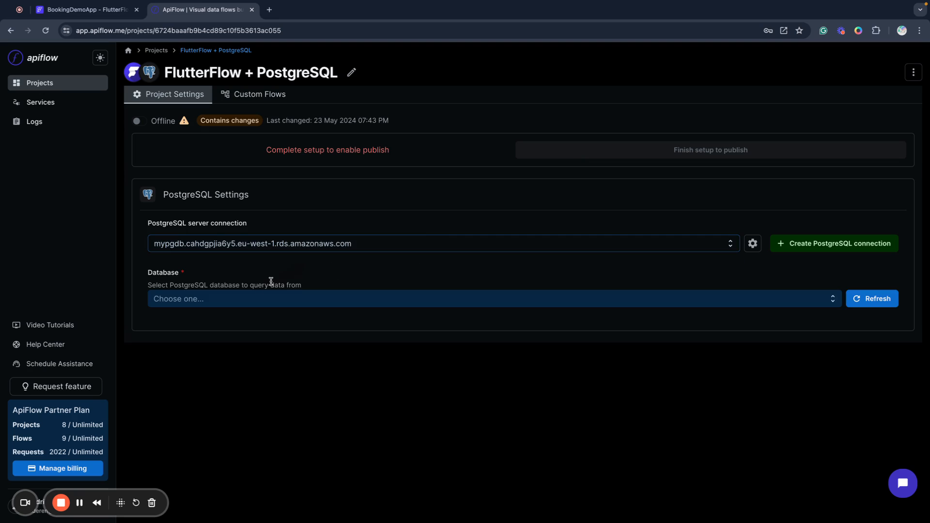
{"action": "left_click", "coordinate": [201, 300]}
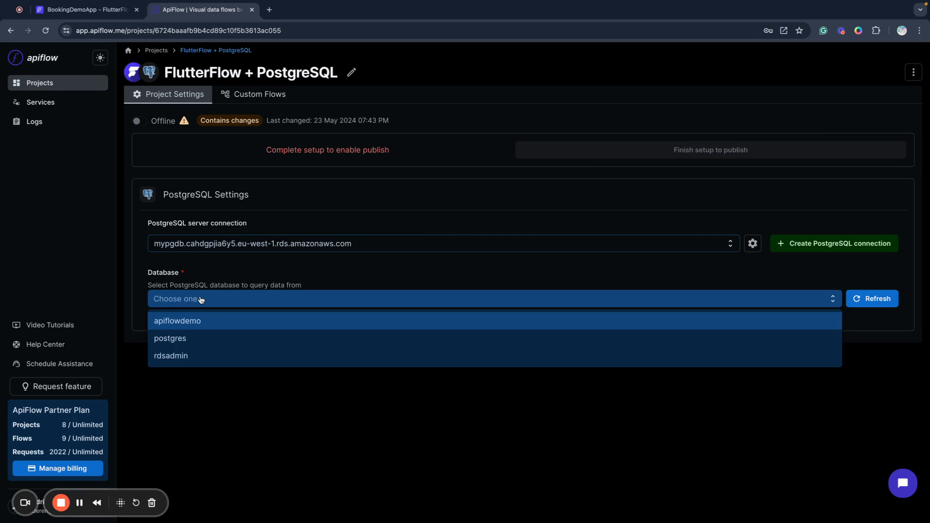
{"action": "left_click", "coordinate": [199, 322]}
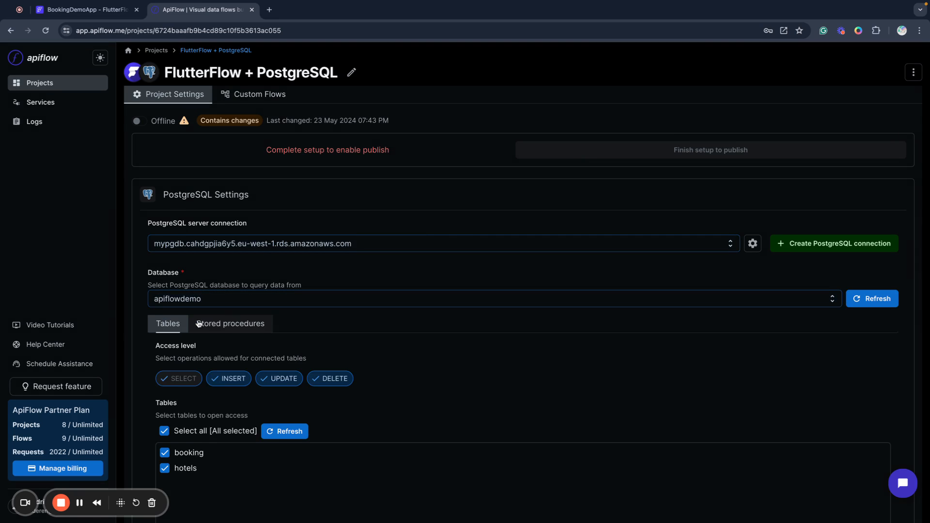
{"action": "scroll", "coordinate": [373, 324], "scroll_direction": "down", "scroll_amount": 1}
{"action": "scroll", "coordinate": [373, 323], "scroll_direction": "down", "scroll_amount": 2}
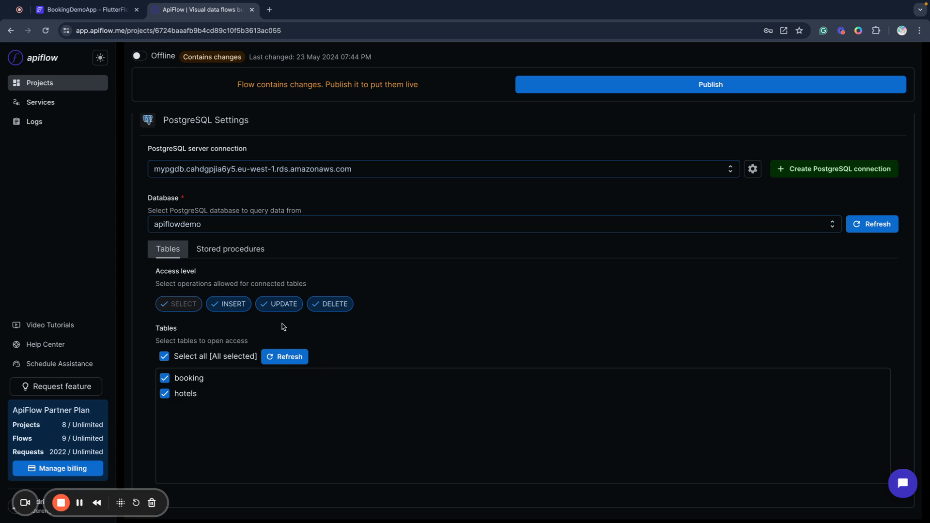
{"action": "scroll", "coordinate": [402, 335], "scroll_direction": "up", "scroll_amount": 1}
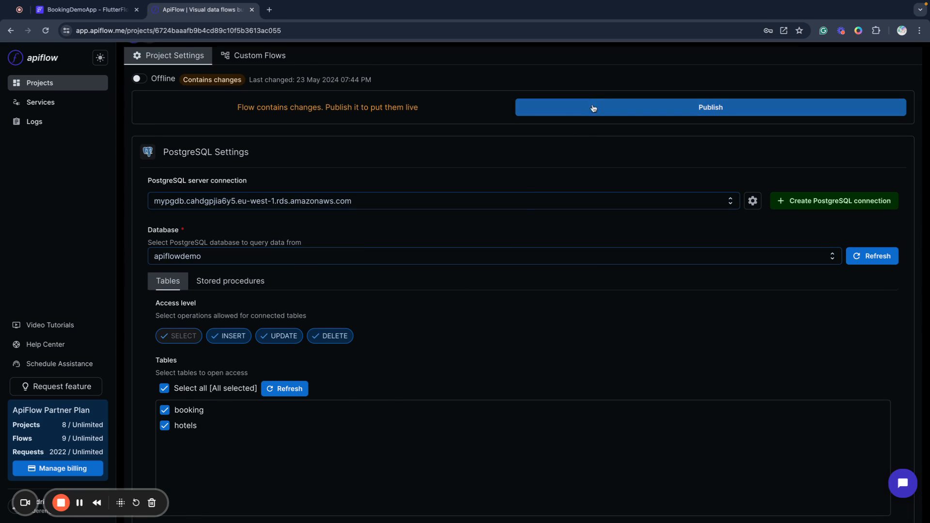
Publish the project, download apiflow_230524_194504_openapi.json and copy the Authorization header for FlutterFlow.
{"action": "left_click", "coordinate": [577, 109]}
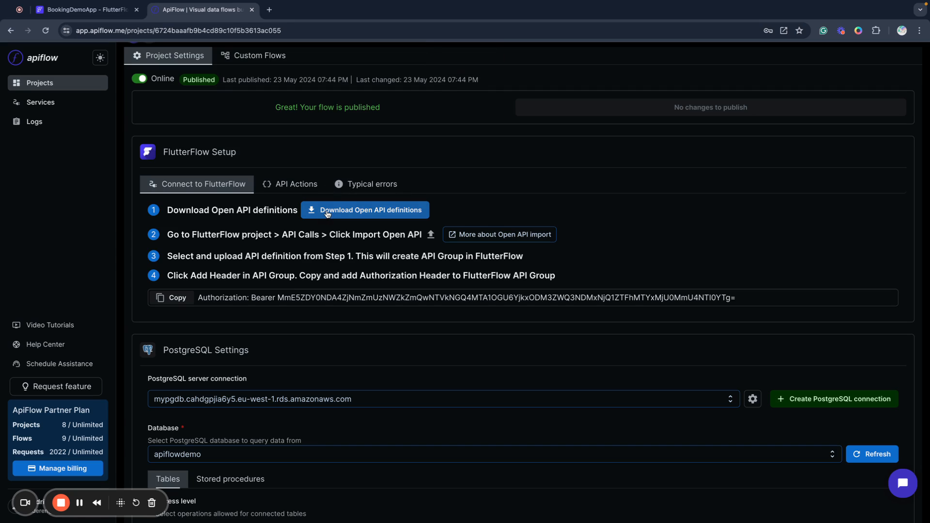
{"action": "left_click", "coordinate": [327, 214]}
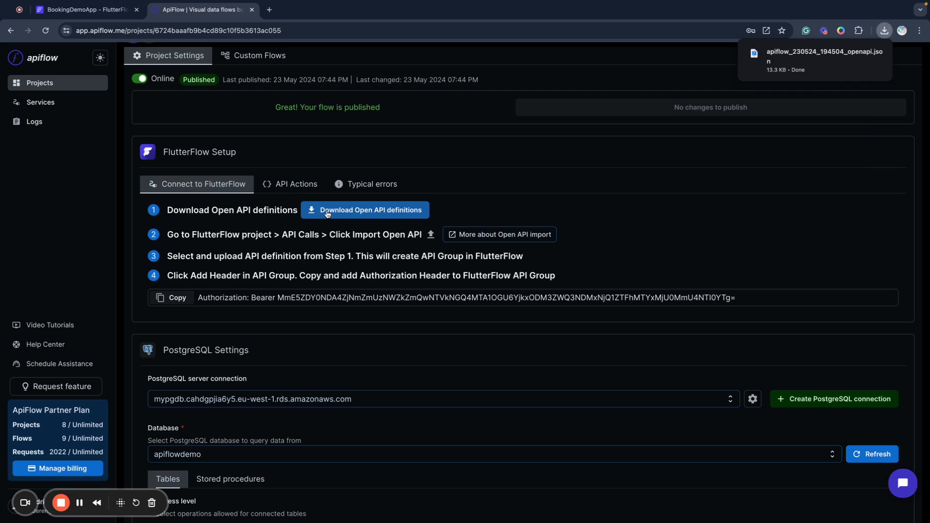
{"action": "left_click", "coordinate": [173, 298]}
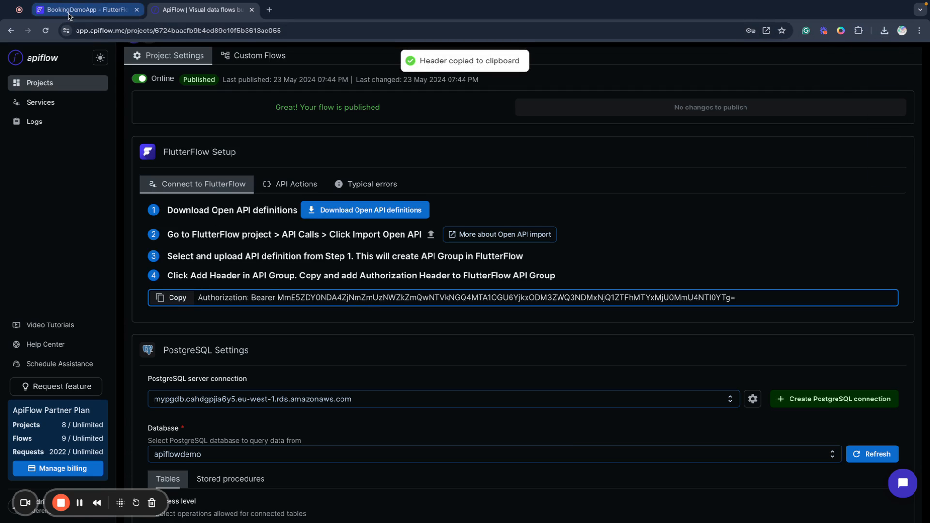
{"action": "left_click", "coordinate": [82, 10]}
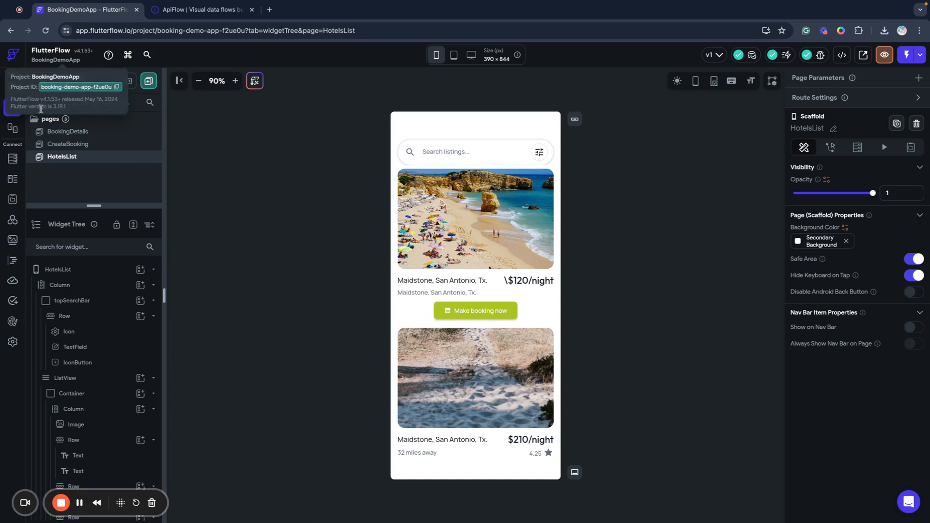
Import apiflow_230524_194504_openapi.json as an OpenAPI definition into FlutterFlow's API Calls.
{"action": "left_click", "coordinate": [12, 219]}
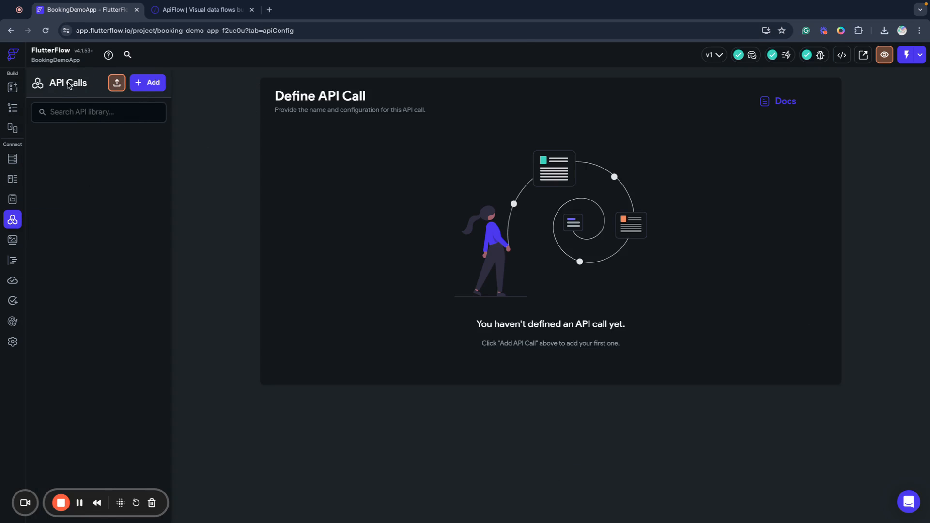
{"action": "left_click", "coordinate": [116, 84]}
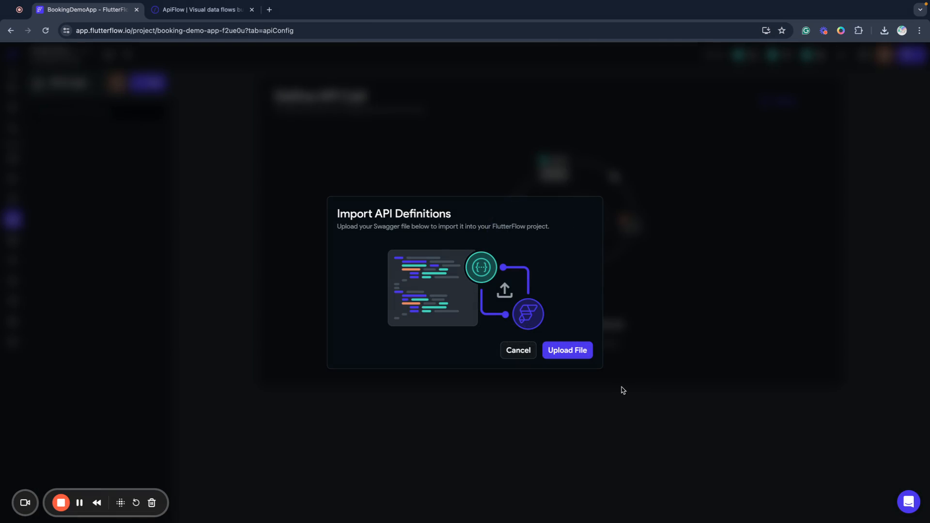
{"action": "left_click", "coordinate": [572, 355]}
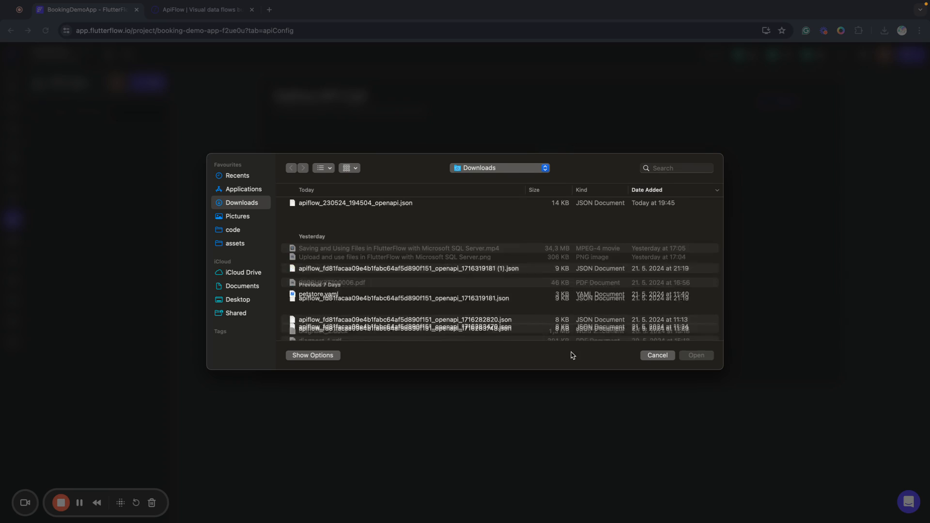
{"action": "left_click", "coordinate": [352, 206]}
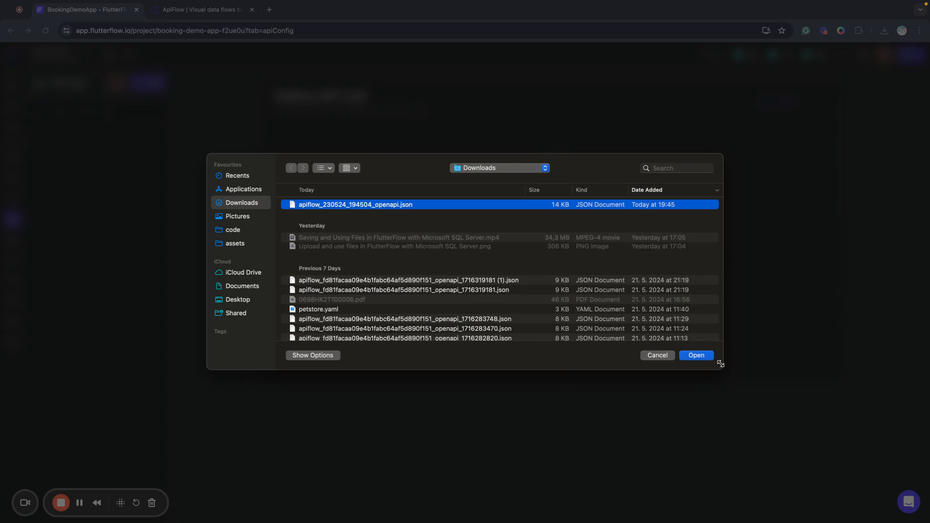
{"action": "left_click", "coordinate": [703, 358]}
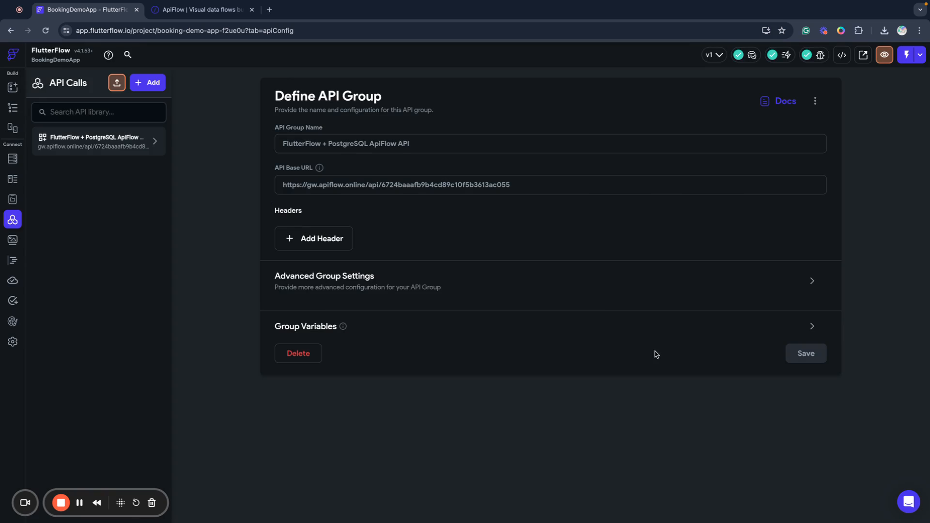
Add the pasted Authorization Bearer header to the ApiFlow API group, save it, and view List Hotels.
{"action": "left_click", "coordinate": [141, 143]}
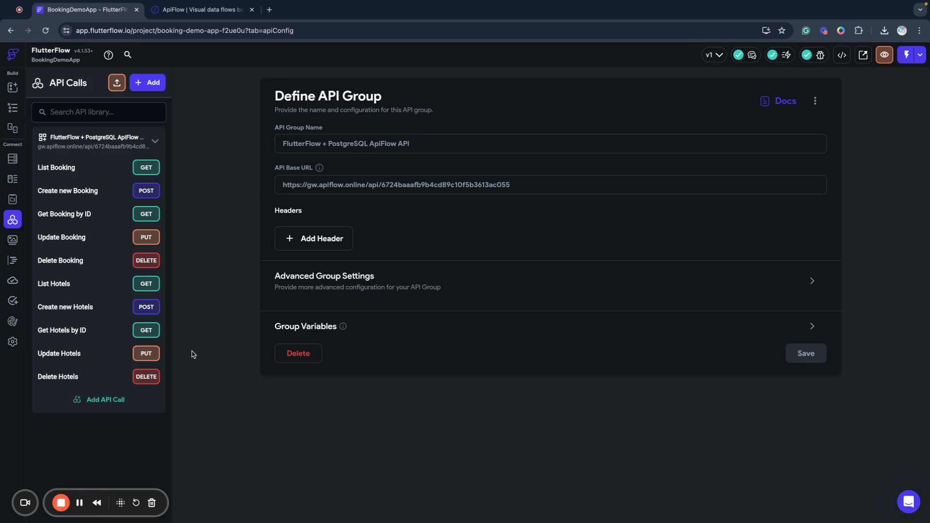
{"action": "left_click", "coordinate": [299, 244]}
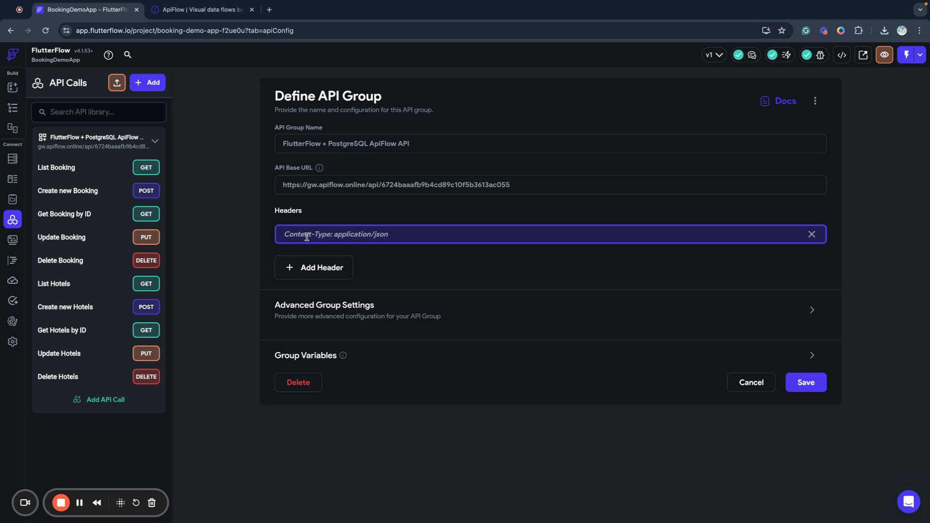
{"action": "key", "text": "ctrl+v"}
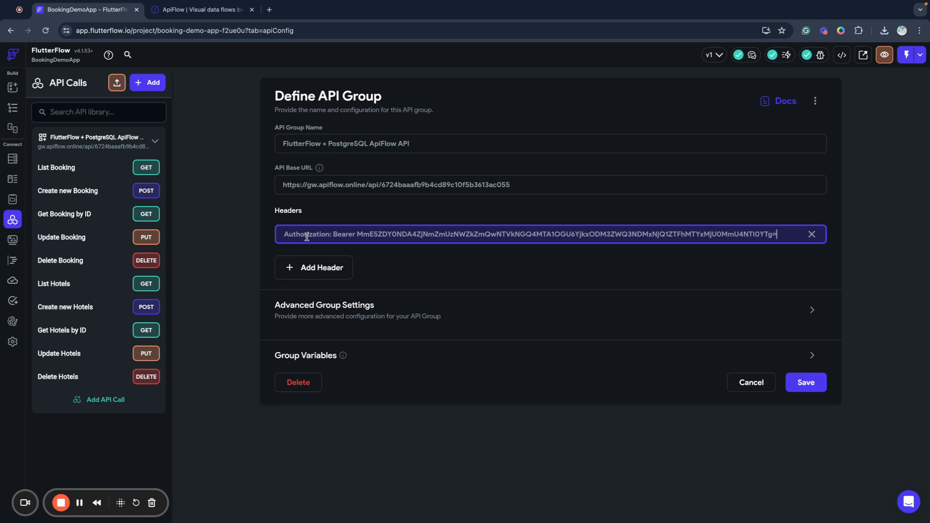
{"action": "left_click", "coordinate": [450, 259]}
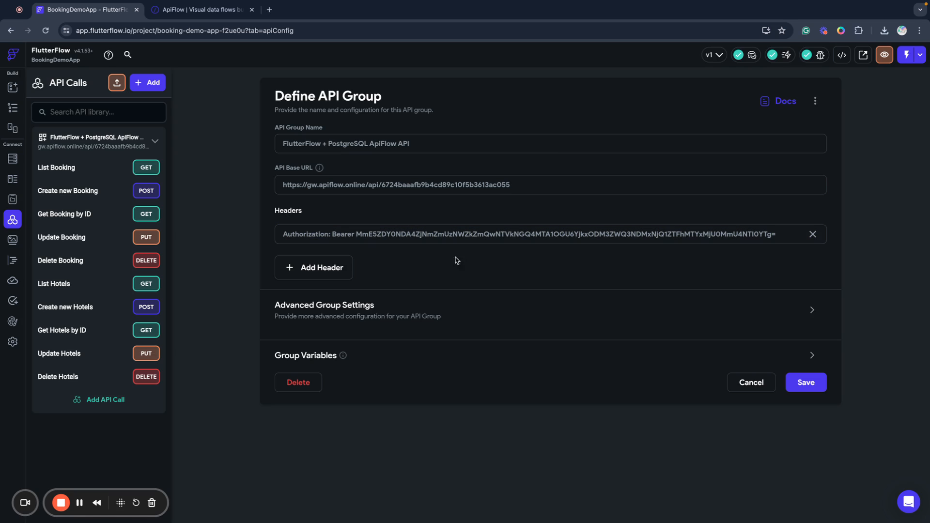
{"action": "left_click", "coordinate": [805, 383]}
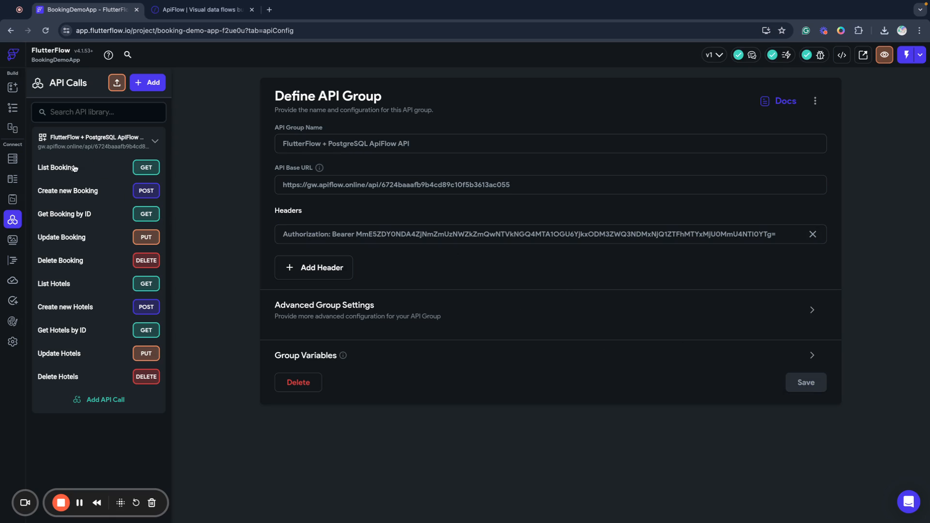
{"action": "left_click", "coordinate": [69, 284]}
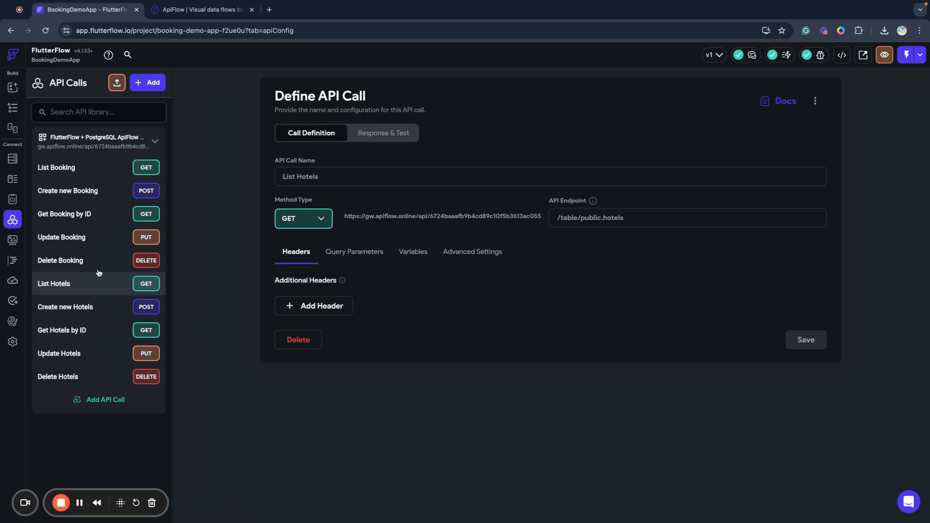
Test the List Hotels call, then retest it with the filter (hotel_id=1).
{"action": "left_click", "coordinate": [380, 133]}
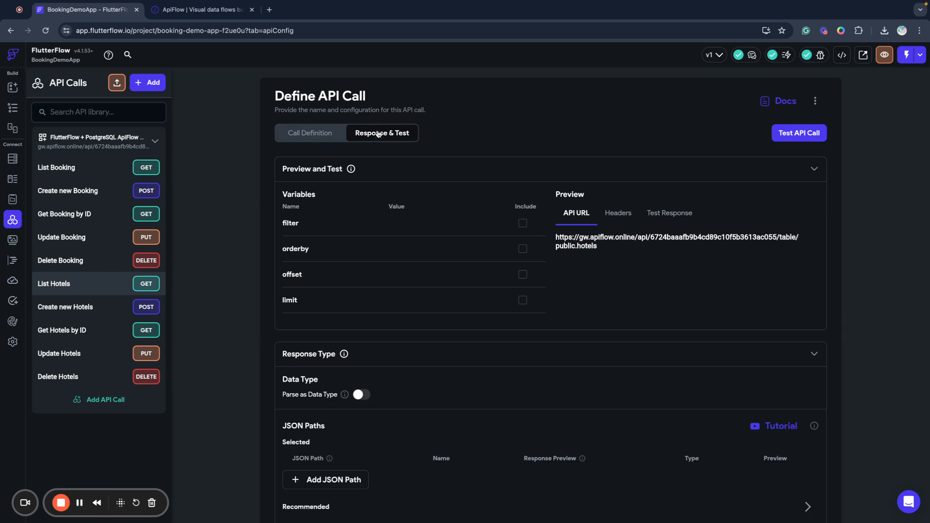
{"action": "left_click", "coordinate": [788, 137]}
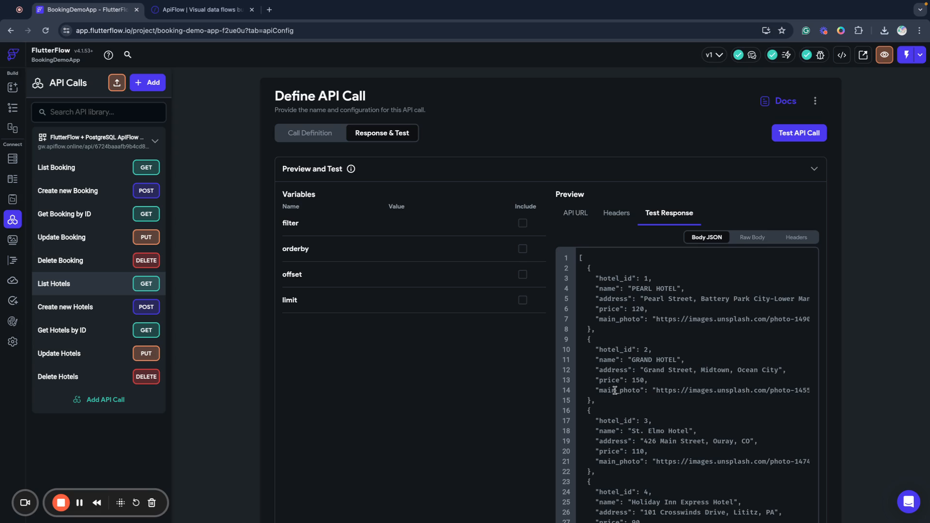
{"action": "left_click", "coordinate": [449, 225]}
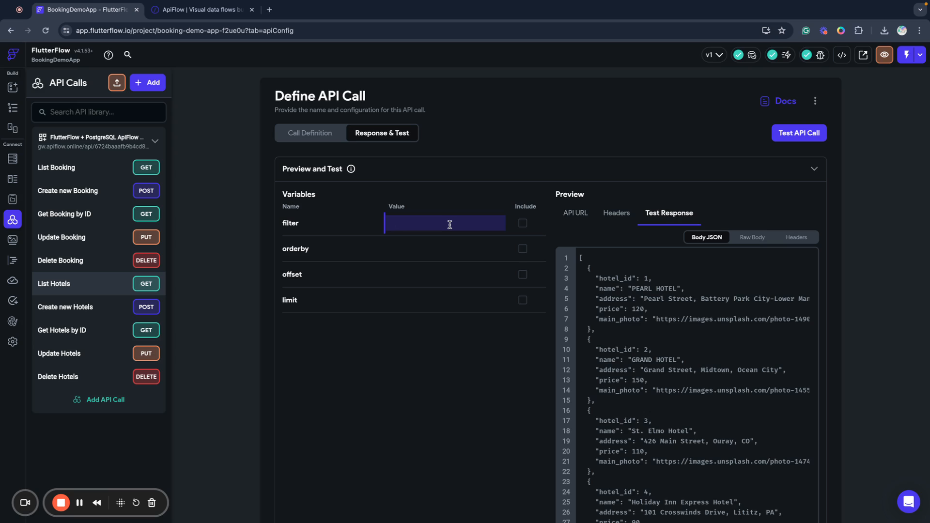
{"action": "type", "text": "{"}
{"action": "left_click", "coordinate": [819, 134]}
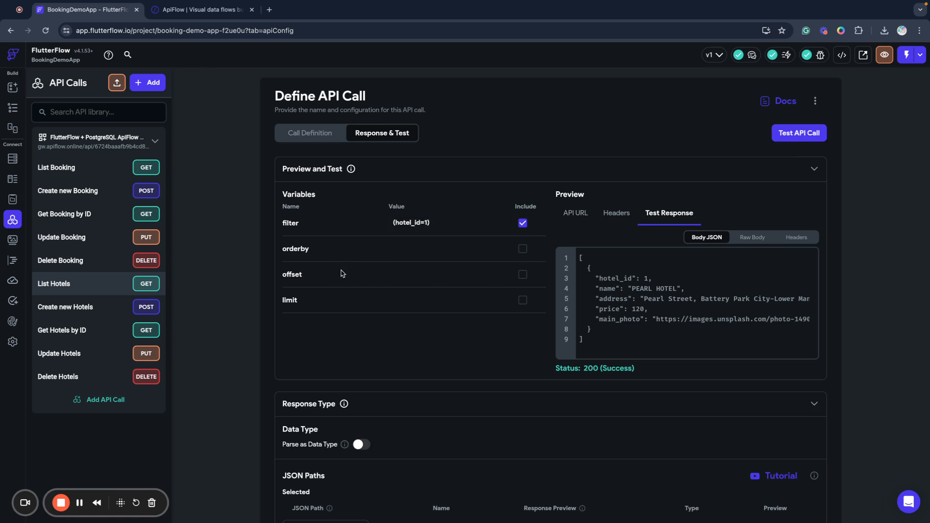
Delete the hotel_id filter and retest so all hotels return, noting the price and name fields.
{"action": "left_click_drag", "start_coordinate": [433, 226], "coordinate": [376, 223]}
{"action": "key", "text": "BackSpace"}
{"action": "left_click", "coordinate": [802, 132]}
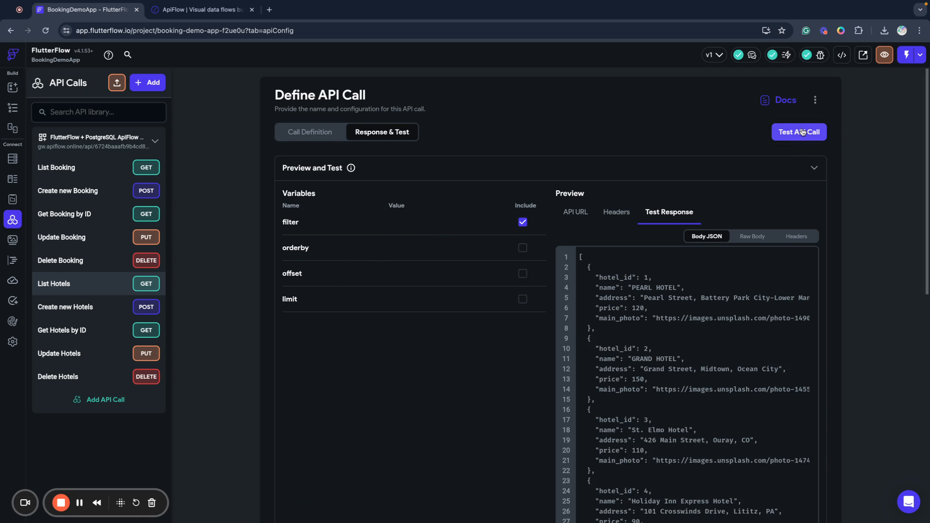
{"action": "double_click", "coordinate": [607, 308]}
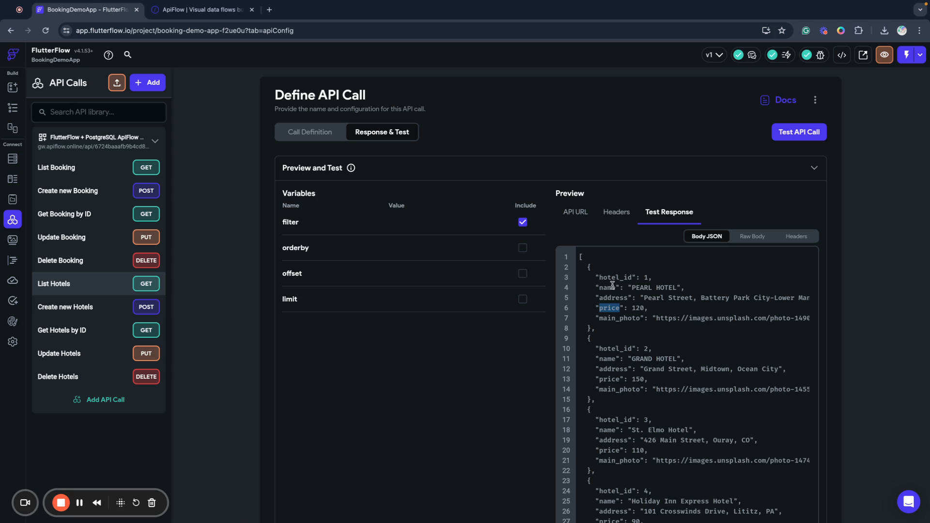
{"action": "double_click", "coordinate": [613, 358]}
{"action": "key", "text": "ctrl+c"}
{"action": "left_click", "coordinate": [409, 224]}
Filter List Hotels to (name='GRAND HOTEL'), copying the name from the response, and test it.
{"action": "type", "text": "("}
{"action": "key", "text": "ctrl+v"}
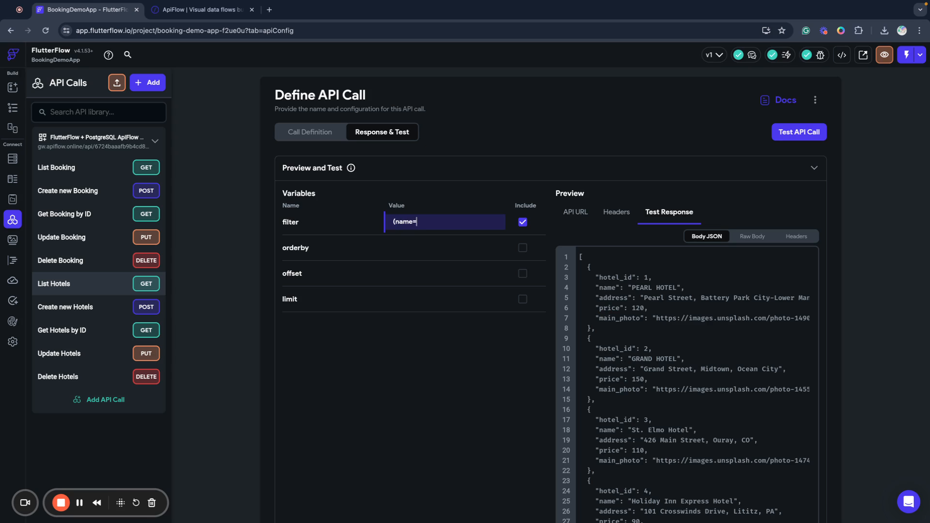
{"action": "left_click_drag", "start_coordinate": [631, 286], "coordinate": [677, 287]}
{"action": "left_click_drag", "start_coordinate": [635, 359], "coordinate": [677, 360]}
{"action": "key", "text": "ctrl+c"}
{"action": "left_click", "coordinate": [628, 359]}
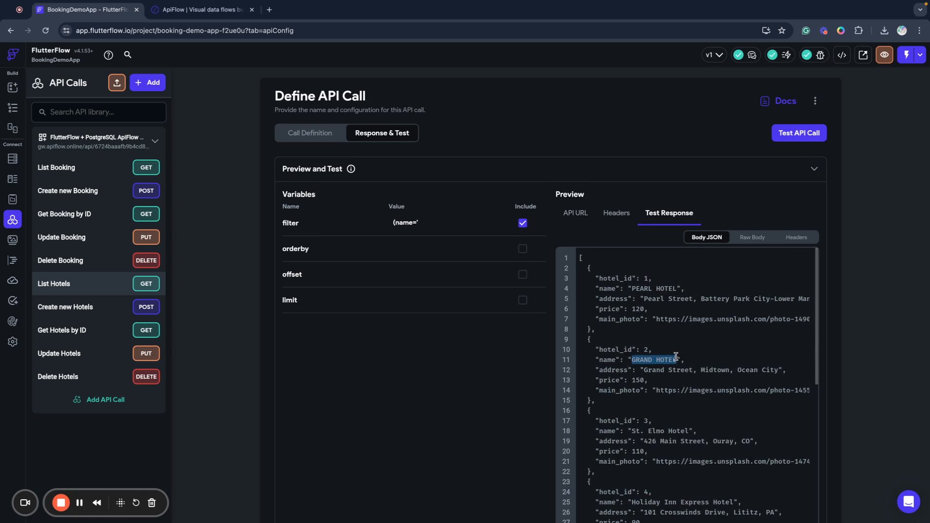
{"action": "left_click", "coordinate": [467, 221]}
{"action": "key", "text": "ctrl+v"}
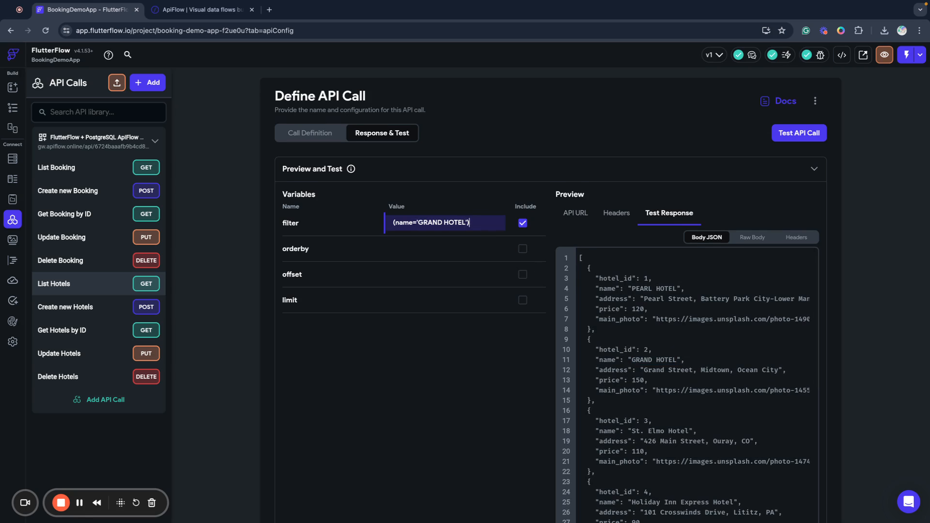
{"action": "left_click", "coordinate": [790, 134]}
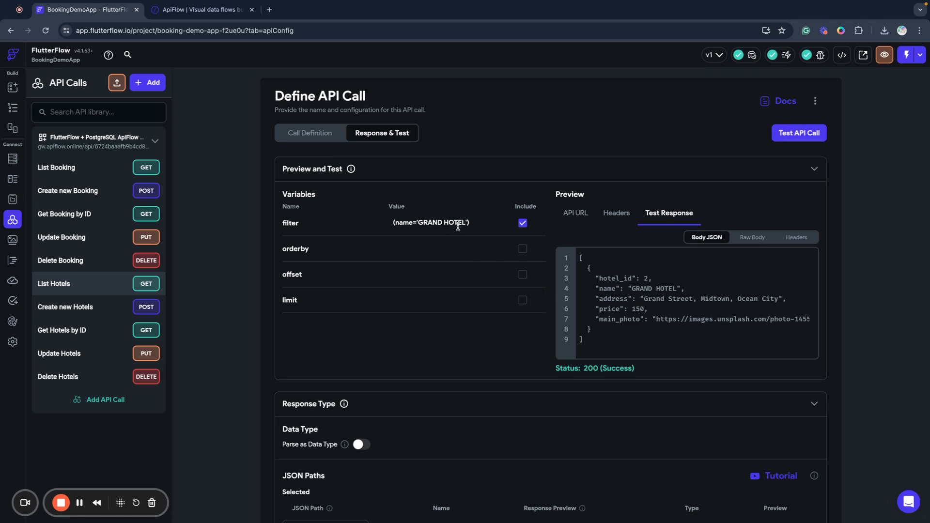
{"action": "left_click_drag", "start_coordinate": [467, 221], "coordinate": [392, 223]}
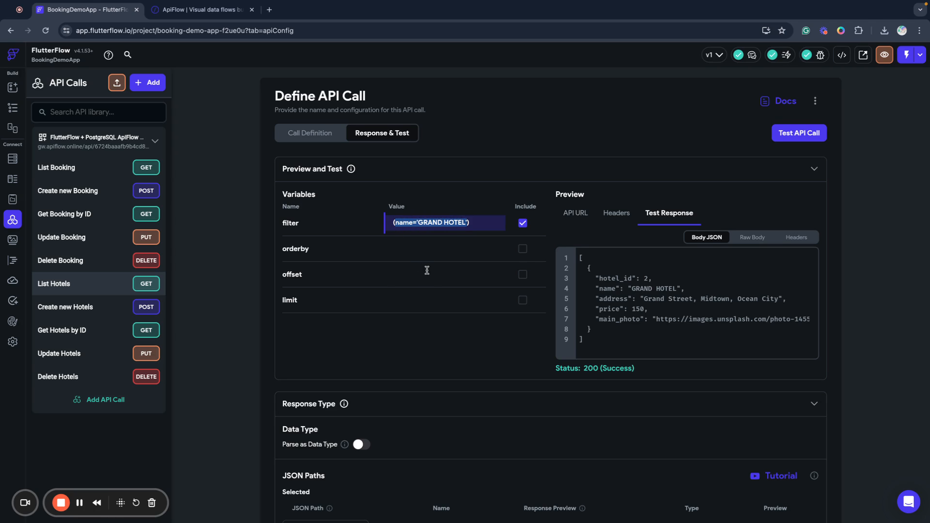
Test the filter (price>100), then narrow it to (price>100 AND price<140) and test again.
{"action": "type", "text": "()"}
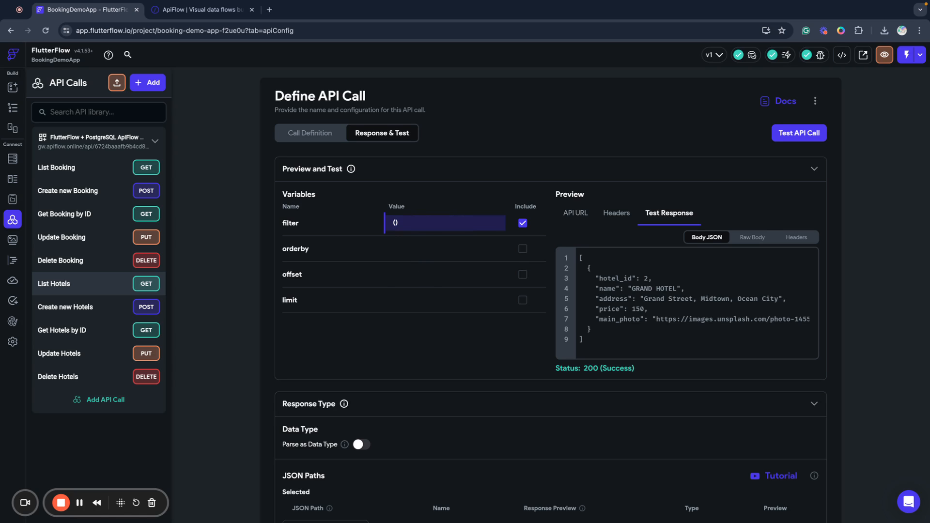
{"action": "type", "text": "price>100"}
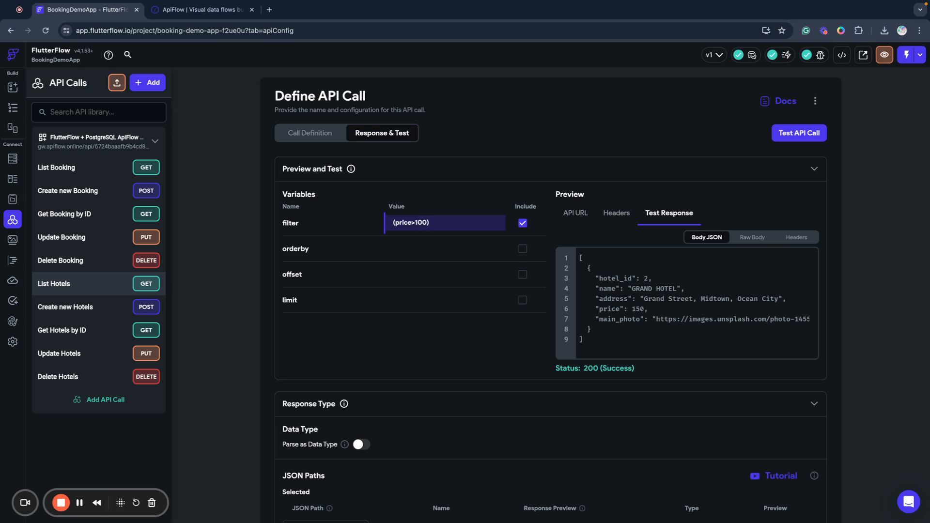
{"action": "left_click", "coordinate": [803, 134]}
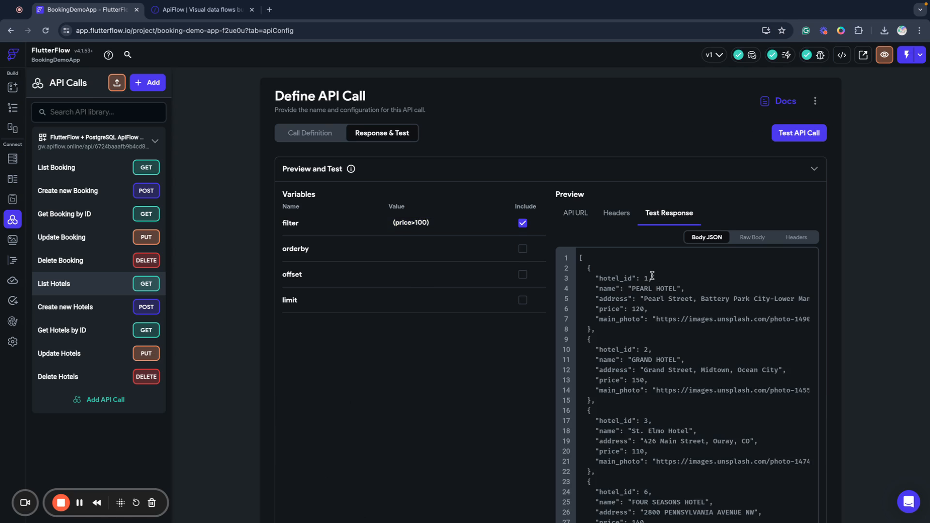
{"action": "left_click", "coordinate": [426, 223]}
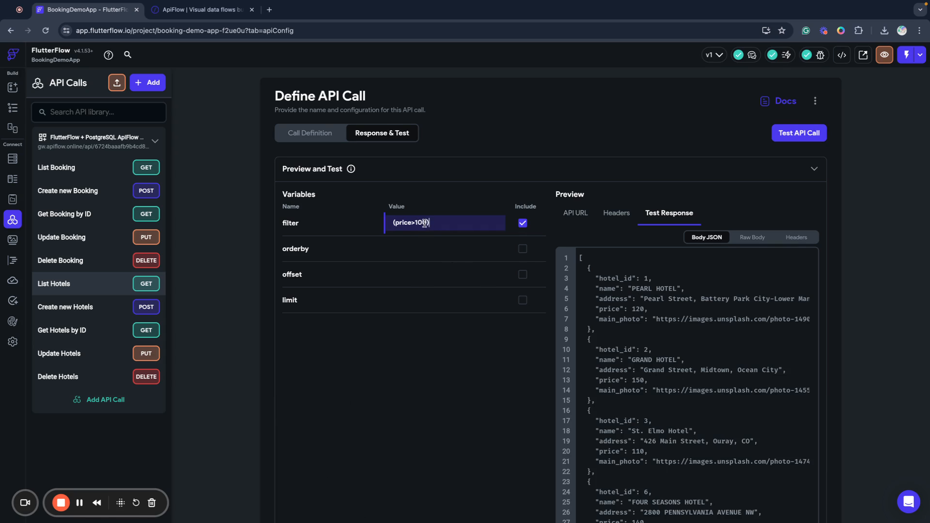
{"action": "type", "text": "AND price<140"}
{"action": "left_click", "coordinate": [800, 132]}
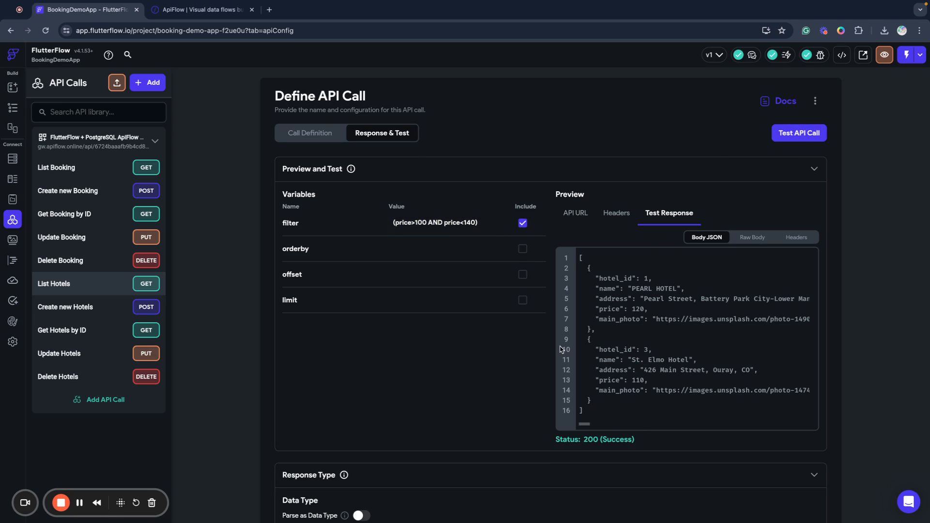
Empty the filter value and retest so all hotels come back.
{"action": "left_click", "coordinate": [492, 226]}
{"action": "key", "text": "ctrl+a"}
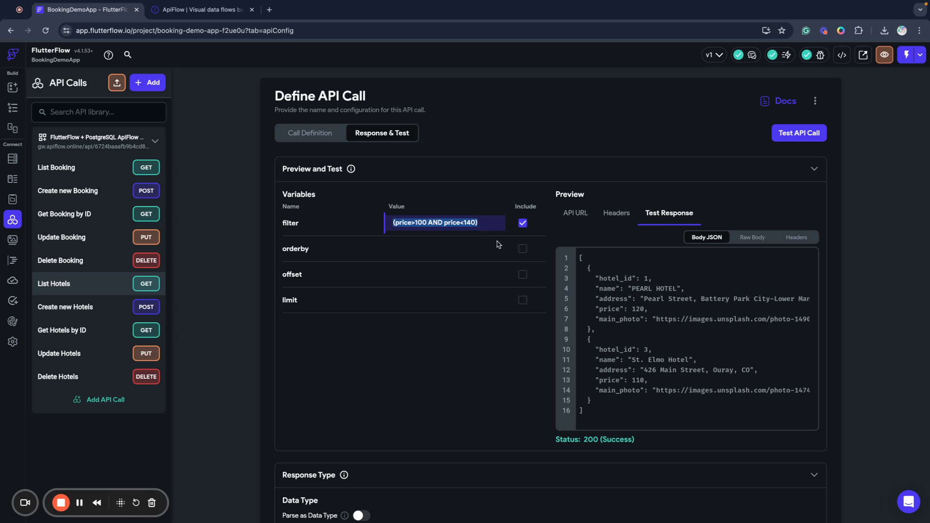
{"action": "key", "text": "BackSpace"}
{"action": "left_click", "coordinate": [281, 252]}
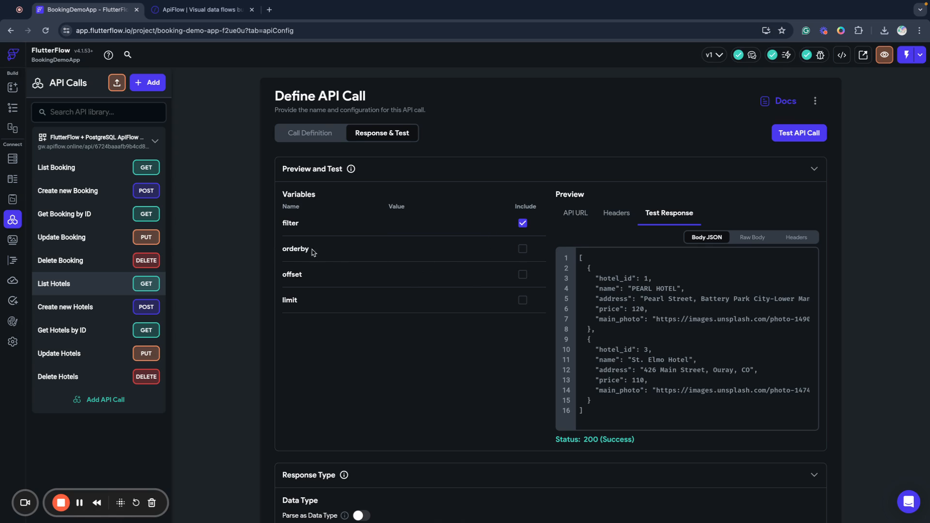
{"action": "left_click", "coordinate": [793, 135]}
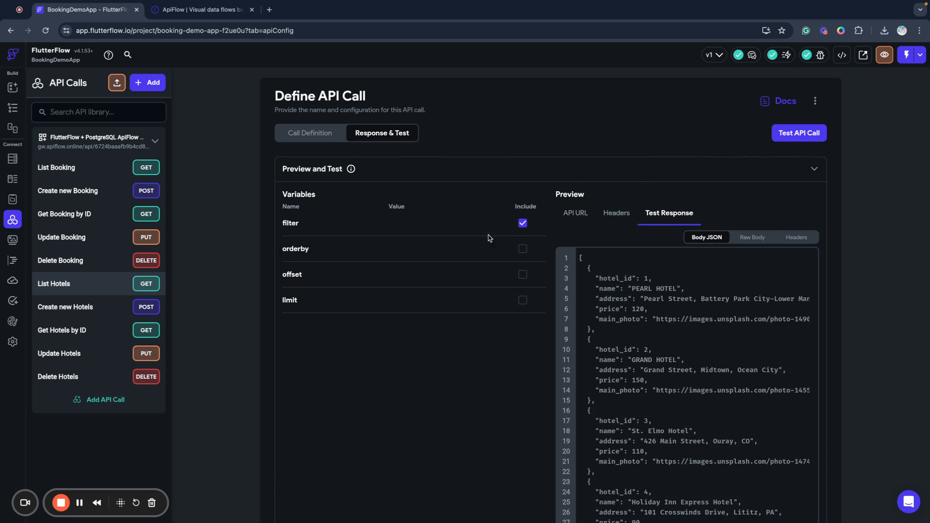
Exclude the filter, test ordering by name and then by price, then clear orderby.
{"action": "left_click", "coordinate": [522, 222]}
{"action": "left_click", "coordinate": [398, 251]}
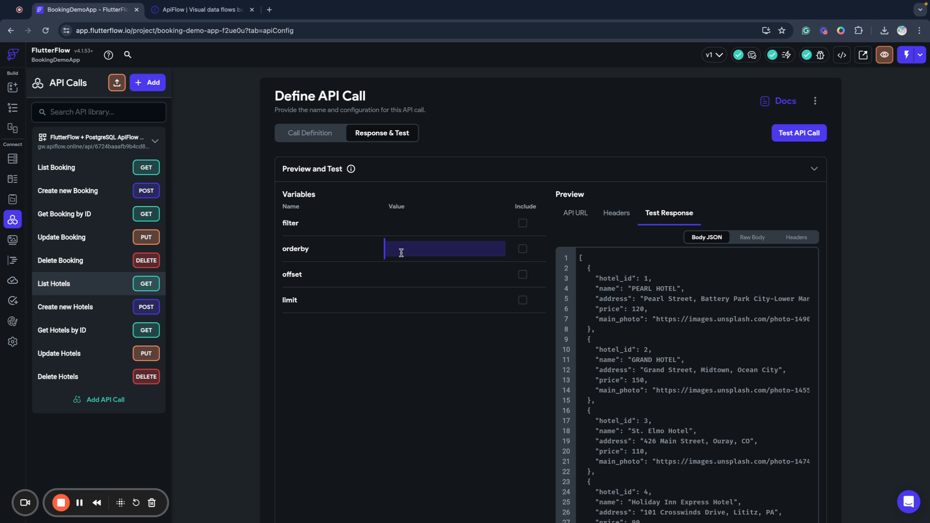
{"action": "type", "text": "name"}
{"action": "left_click", "coordinate": [777, 139]}
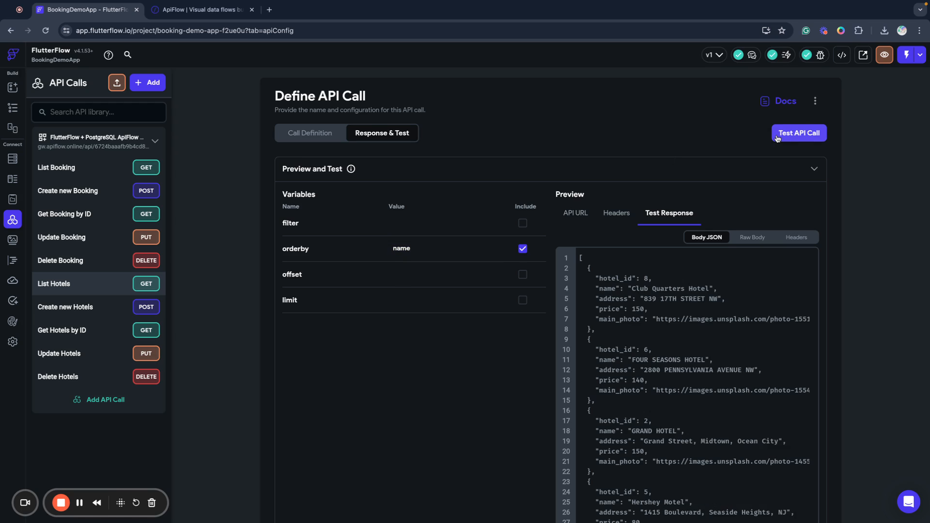
{"action": "double_click", "coordinate": [396, 250]}
{"action": "type", "text": "price"}
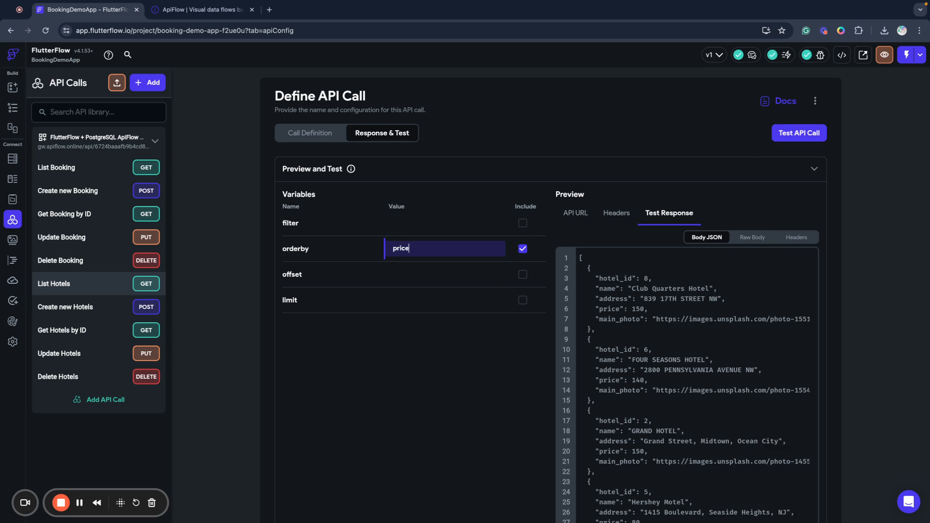
{"action": "left_click", "coordinate": [824, 131]}
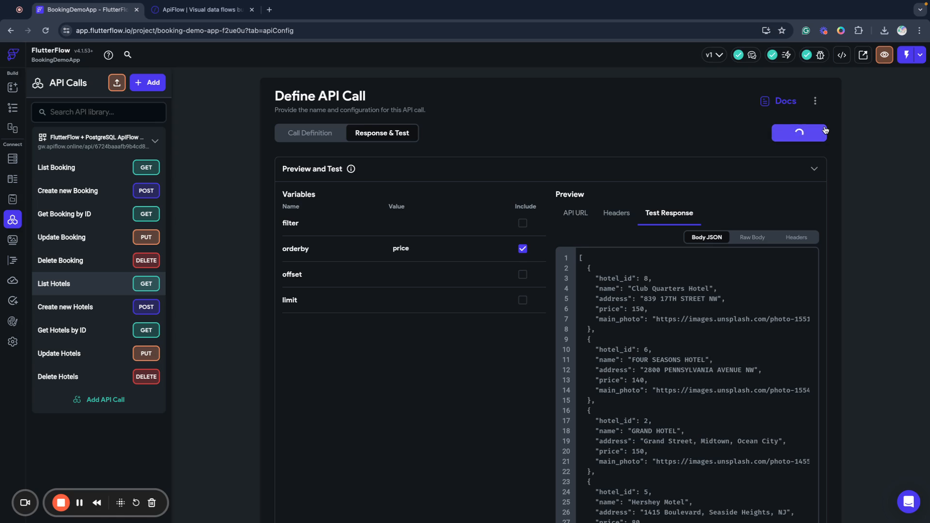
{"action": "double_click", "coordinate": [404, 247]}
{"action": "key", "text": "BackSpace"}
Test paging with offset 2 and limit 2, then delete both values.
{"action": "left_click", "coordinate": [415, 271]}
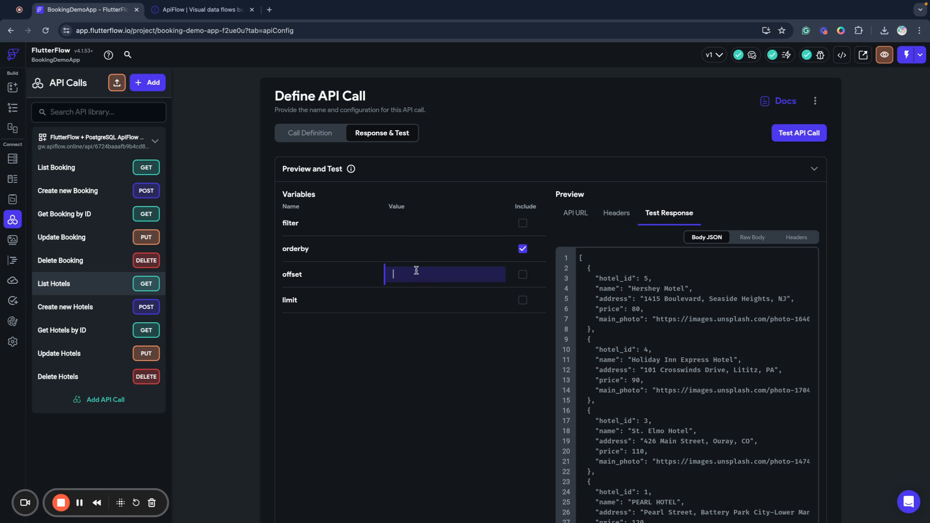
{"action": "type", "text": "2"}
{"action": "left_click", "coordinate": [782, 135]}
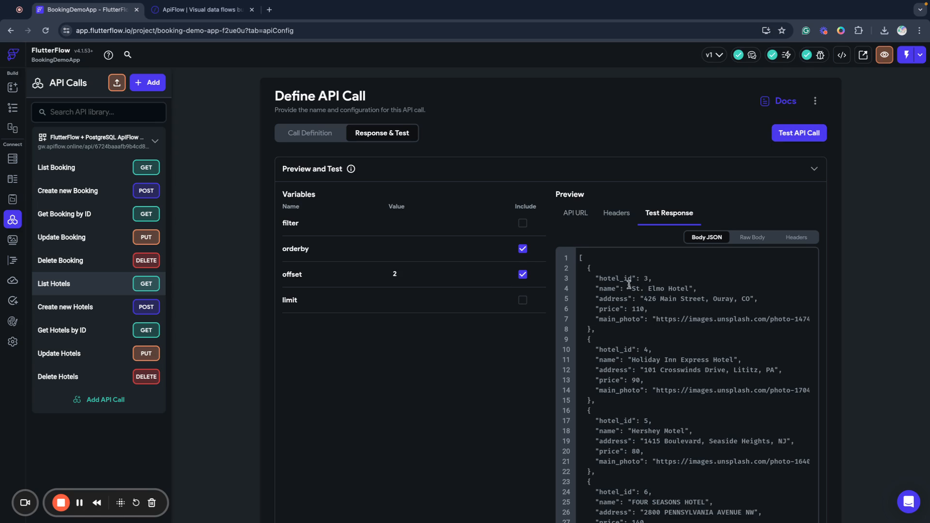
{"action": "left_click", "coordinate": [417, 305]}
{"action": "type", "text": "2"}
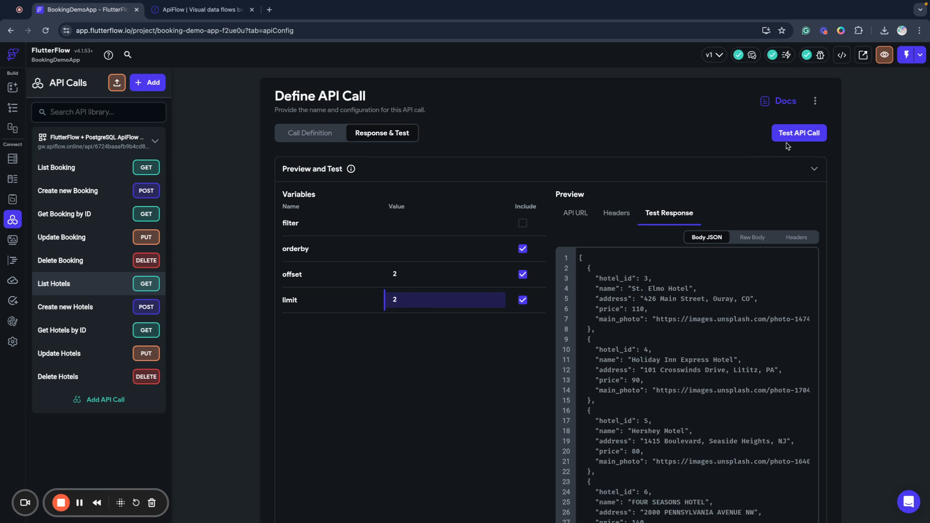
{"action": "left_click", "coordinate": [792, 140]}
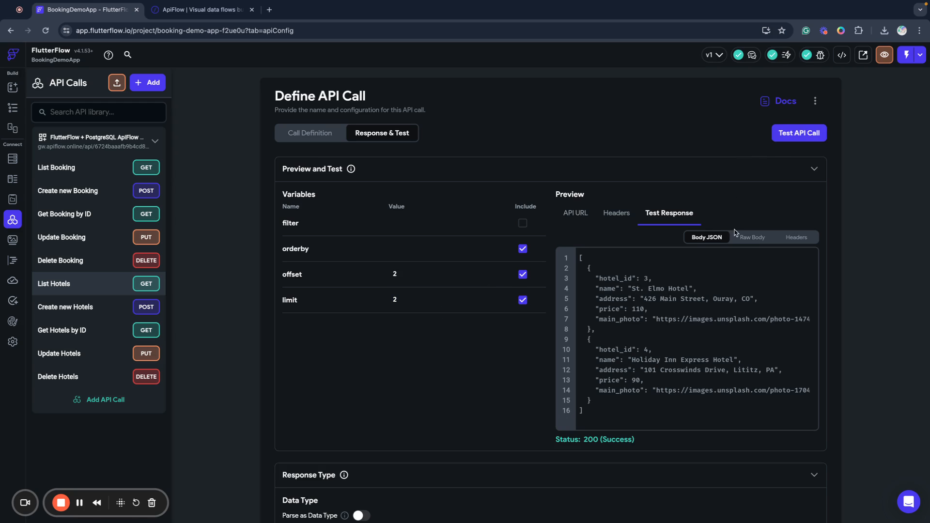
{"action": "left_click", "coordinate": [406, 297]}
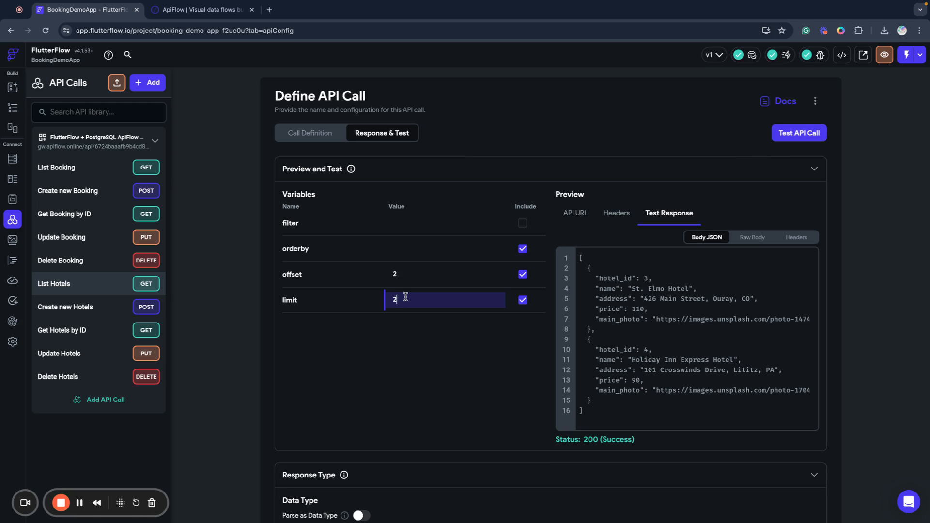
{"action": "key", "text": "BackSpace"}
{"action": "left_click", "coordinate": [404, 270]}
{"action": "key", "text": "BackSpace"}
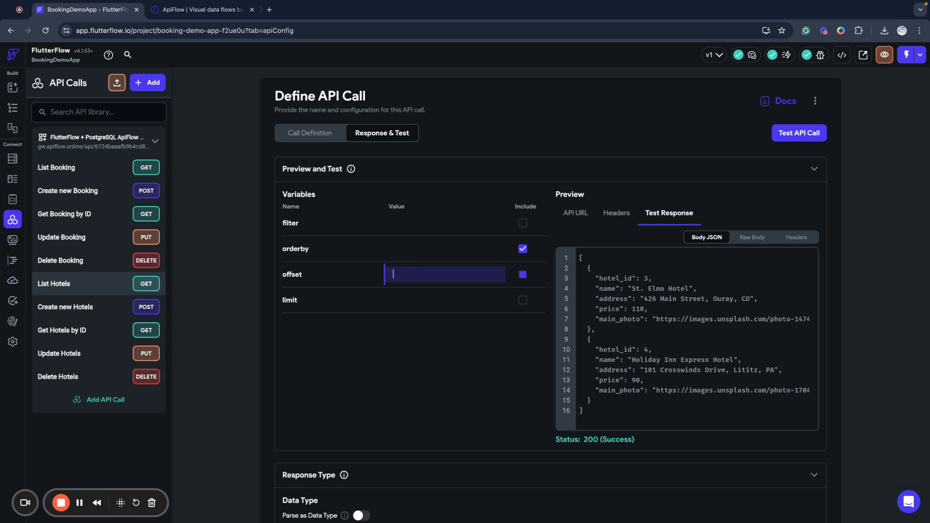
{"action": "left_click", "coordinate": [457, 364]}
Drop the orderby variable, highlight the first hotel record in the response, and go to Data Types.
{"action": "left_click", "coordinate": [522, 249]}
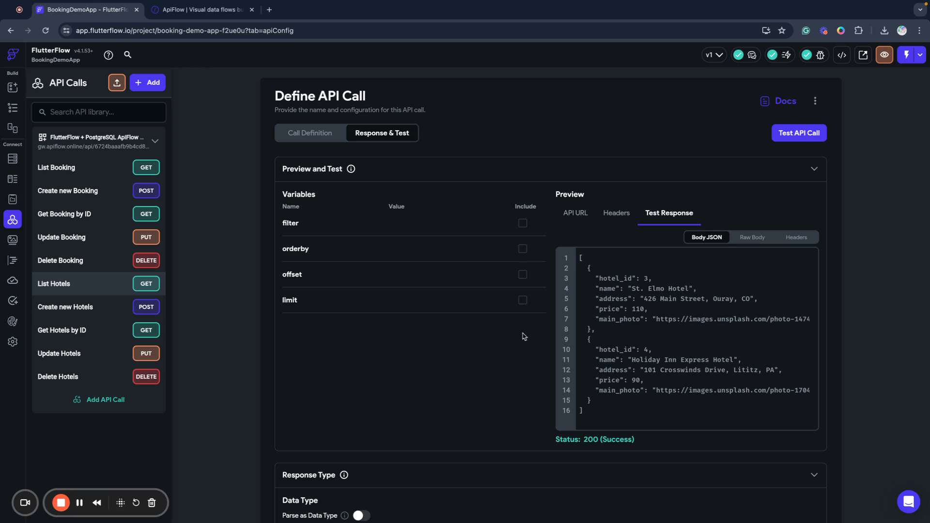
{"action": "left_click_drag", "start_coordinate": [592, 329], "coordinate": [623, 268]}
{"action": "key", "text": "super+c"}
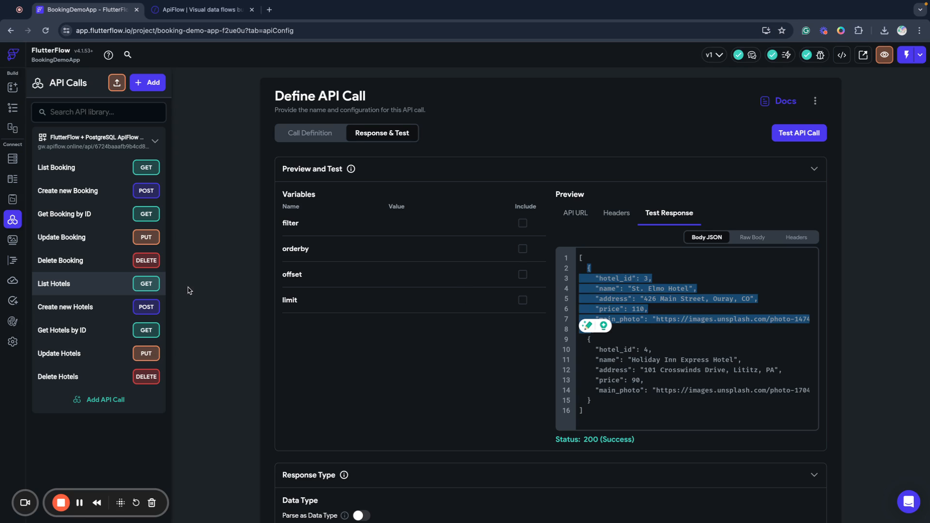
{"action": "left_click", "coordinate": [12, 179]}
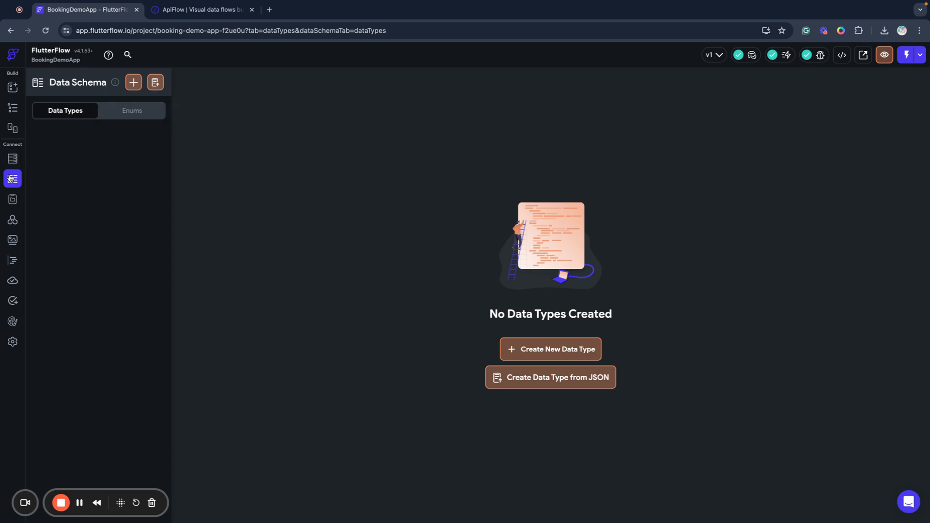
Create a data type named Hotel from the pasted hotel JSON object.
{"action": "left_click", "coordinate": [155, 84]}
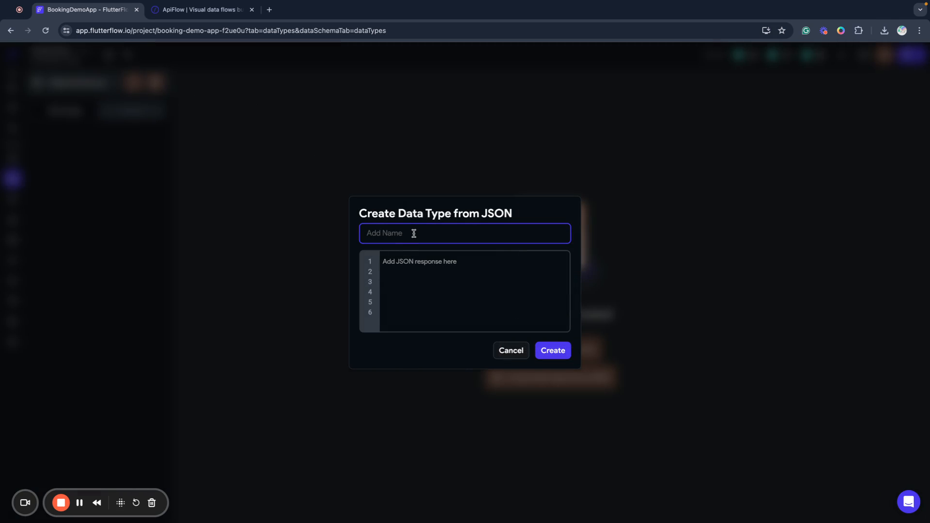
{"action": "type", "text": "hotel"}
{"action": "left_click", "coordinate": [411, 268]}
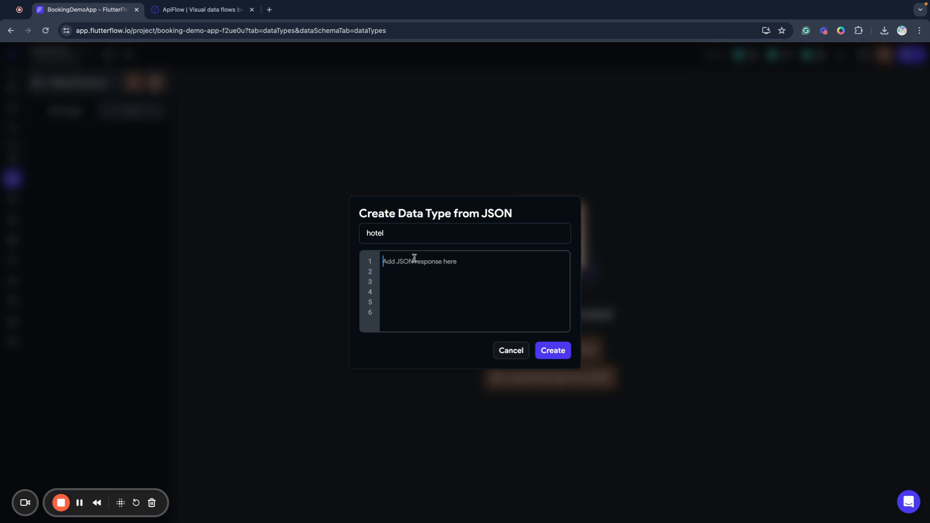
{"action": "left_click", "coordinate": [376, 233]}
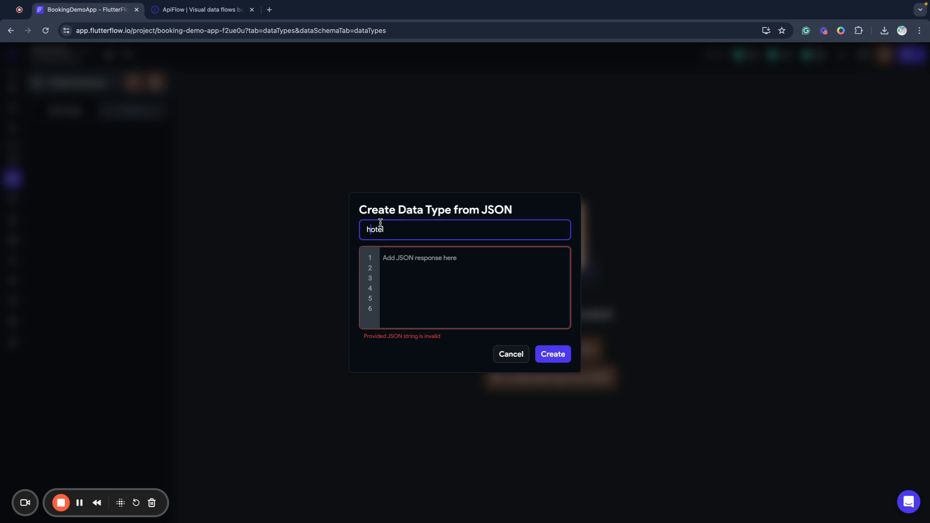
{"action": "key", "text": "Home"}
{"action": "key", "text": "Delete"}
{"action": "type", "text": "H"}
{"action": "left_click", "coordinate": [410, 264]}
{"action": "key", "text": "super+v"}
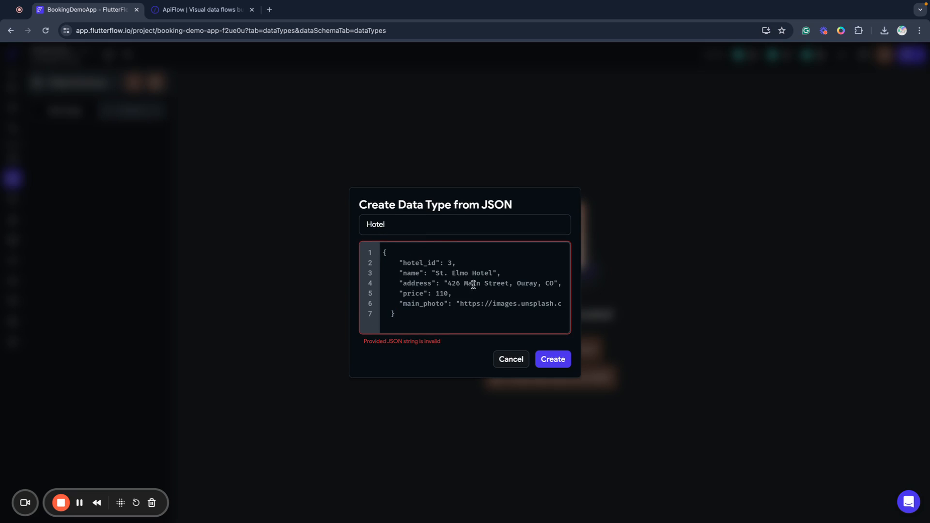
{"action": "left_click", "coordinate": [553, 359]}
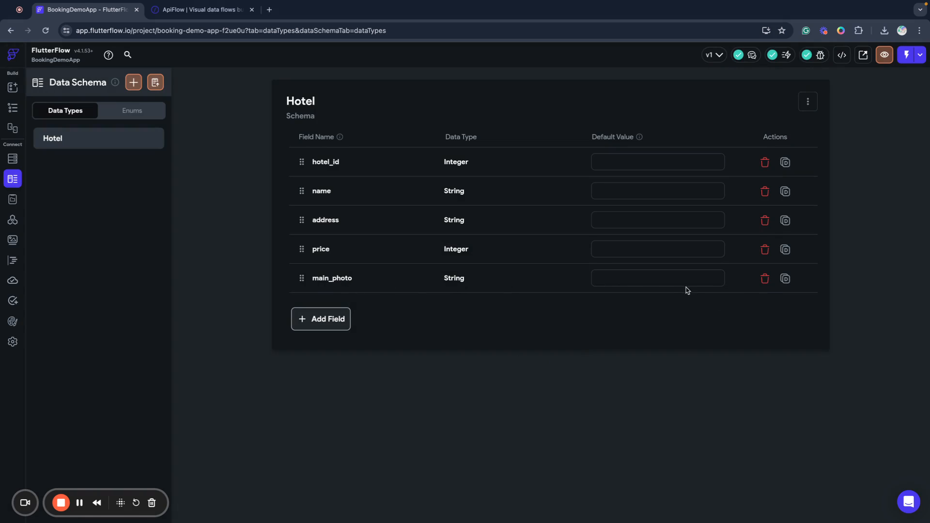
Replace the String main_photo field with a new main_photo field of type Image Path.
{"action": "left_click", "coordinate": [765, 279]}
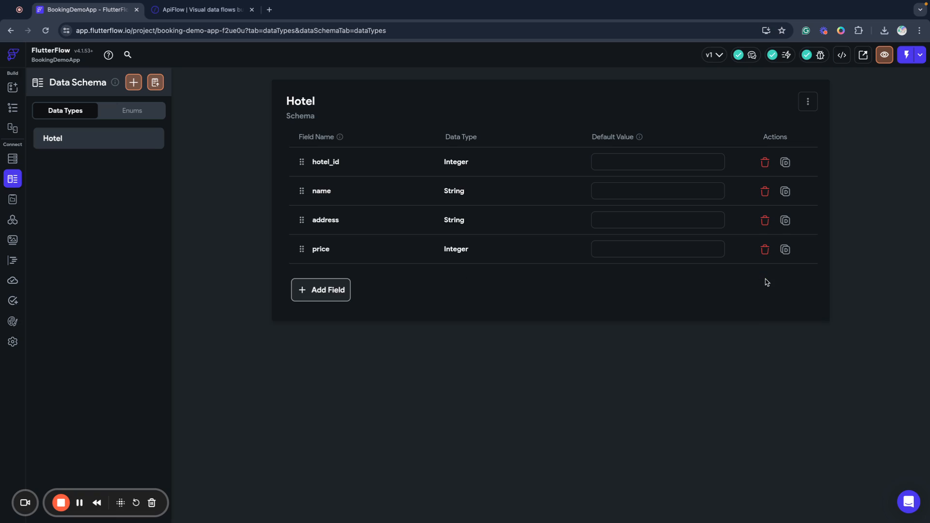
{"action": "left_click", "coordinate": [334, 290]}
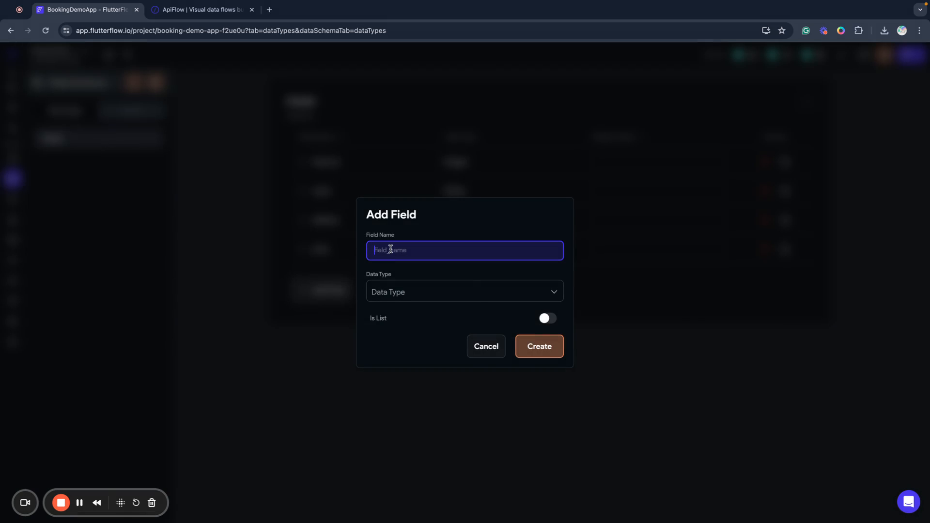
{"action": "type", "text": "main_photo"}
{"action": "left_click", "coordinate": [431, 296]}
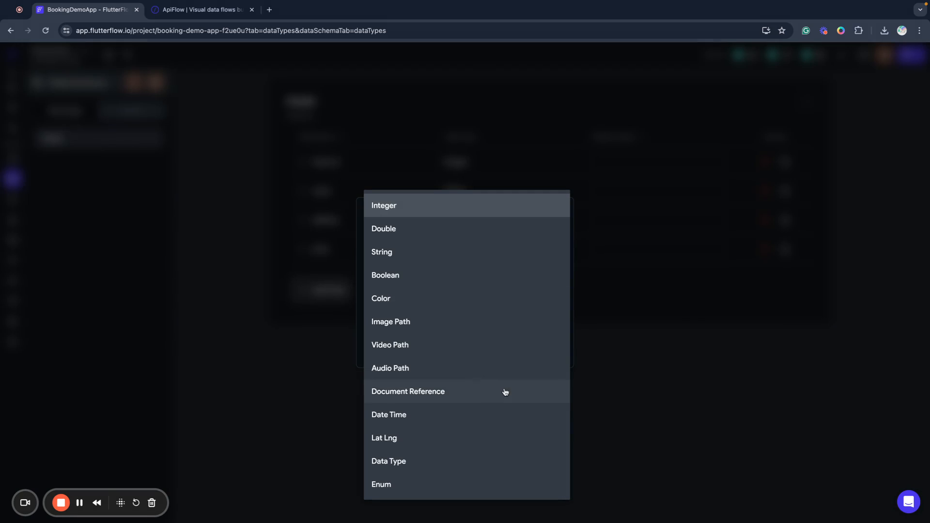
{"action": "left_click", "coordinate": [433, 324]}
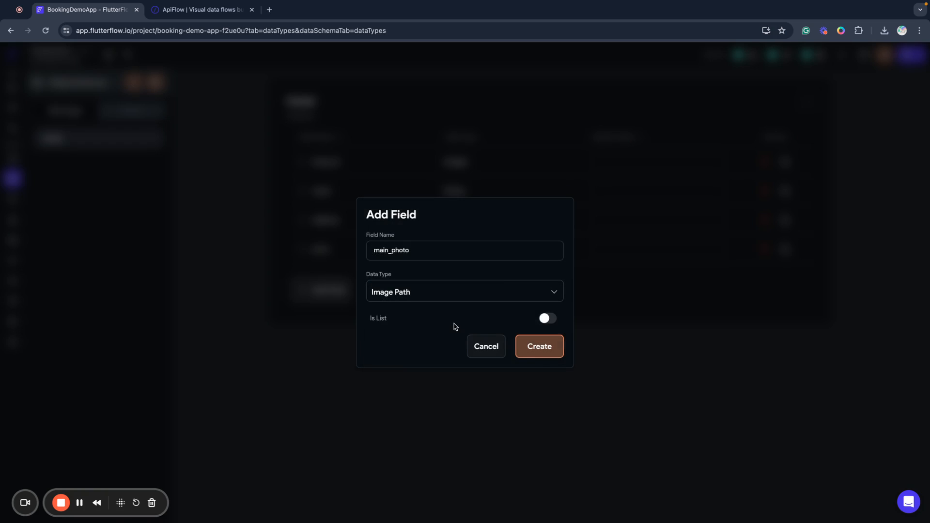
{"action": "left_click", "coordinate": [527, 349]}
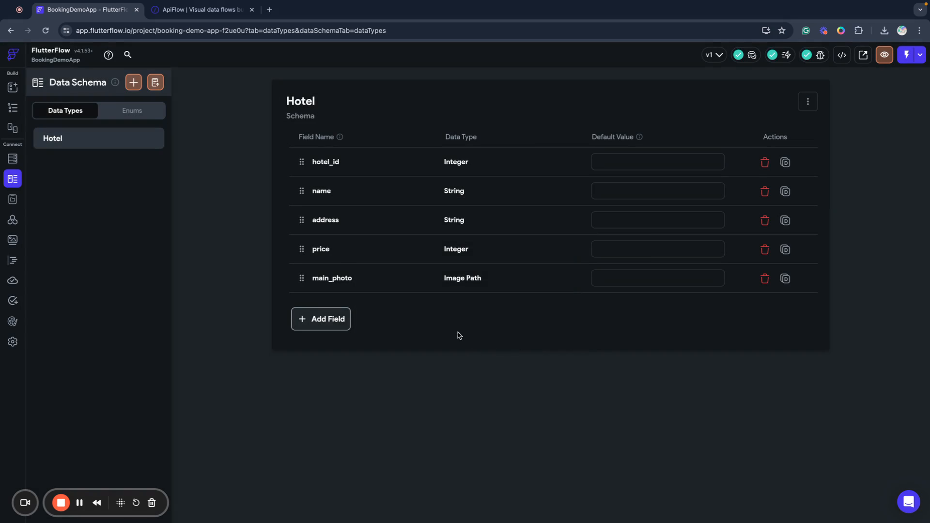
Select the ListView holding the hotel cards in the HotelsList widget tree.
{"action": "left_click", "coordinate": [16, 89]}
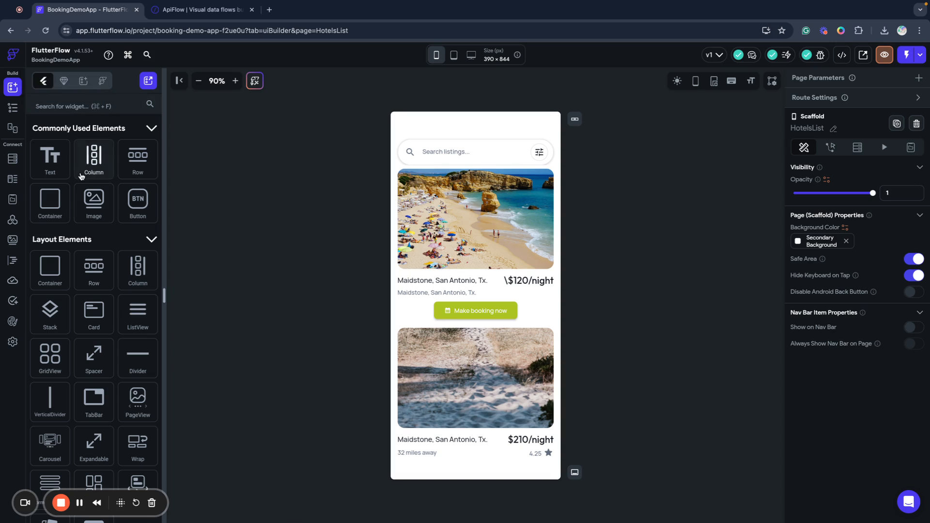
{"action": "left_click", "coordinate": [12, 107]}
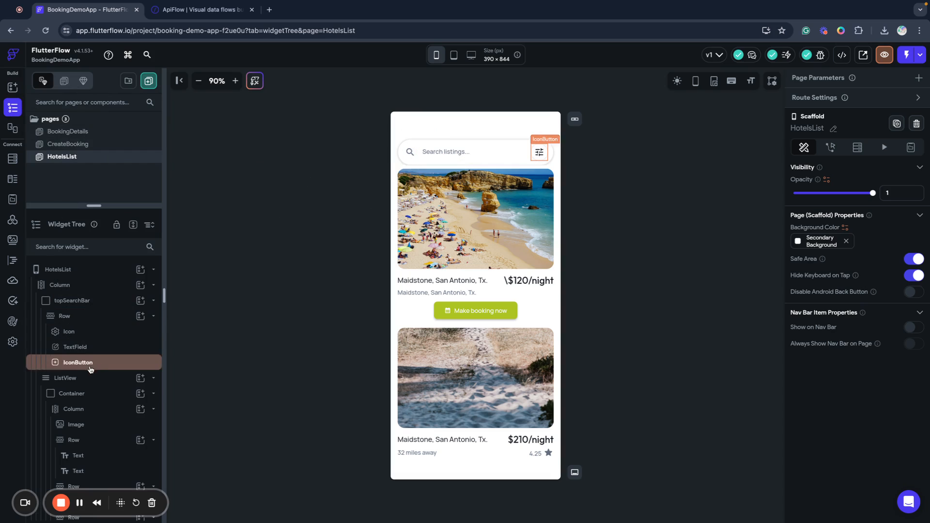
{"action": "left_click", "coordinate": [75, 379]}
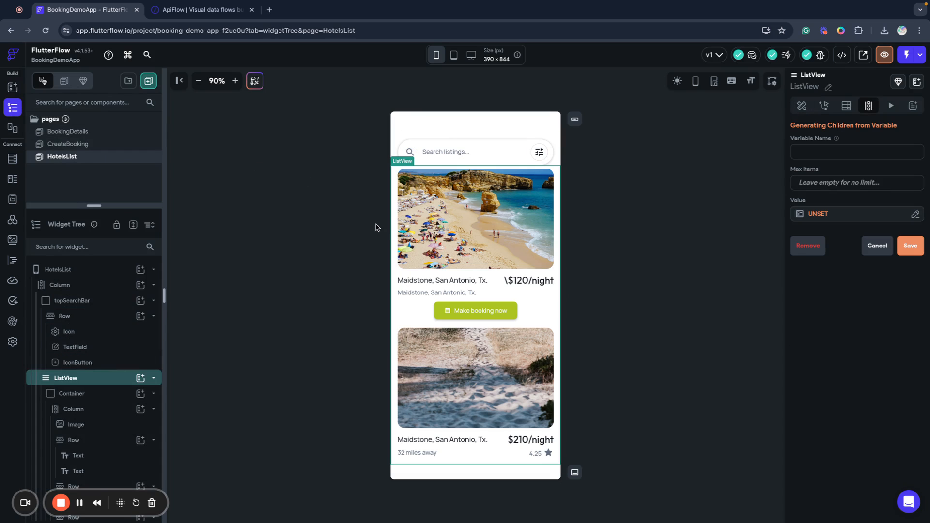
Add an API Call backend query using the ApiFlow group's List Hotels endpoint.
{"action": "left_click", "coordinate": [846, 105]}
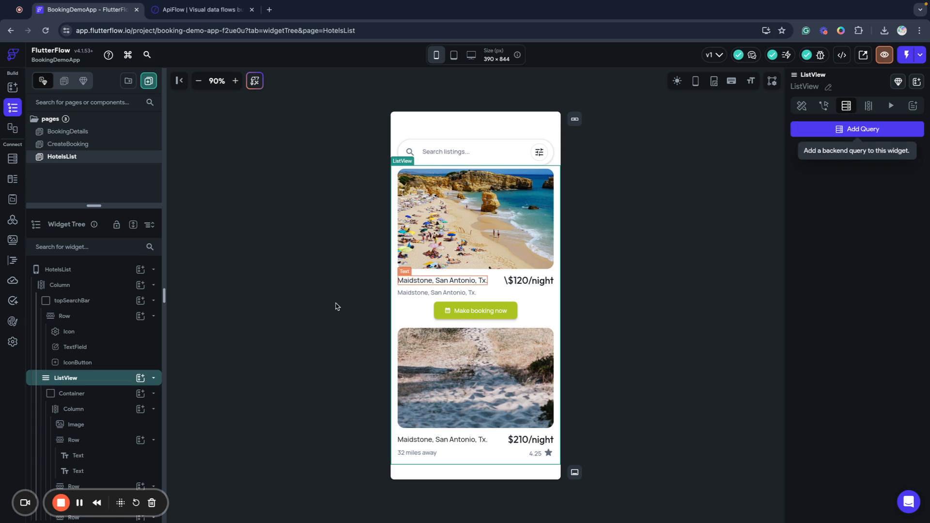
{"action": "left_click", "coordinate": [847, 131]}
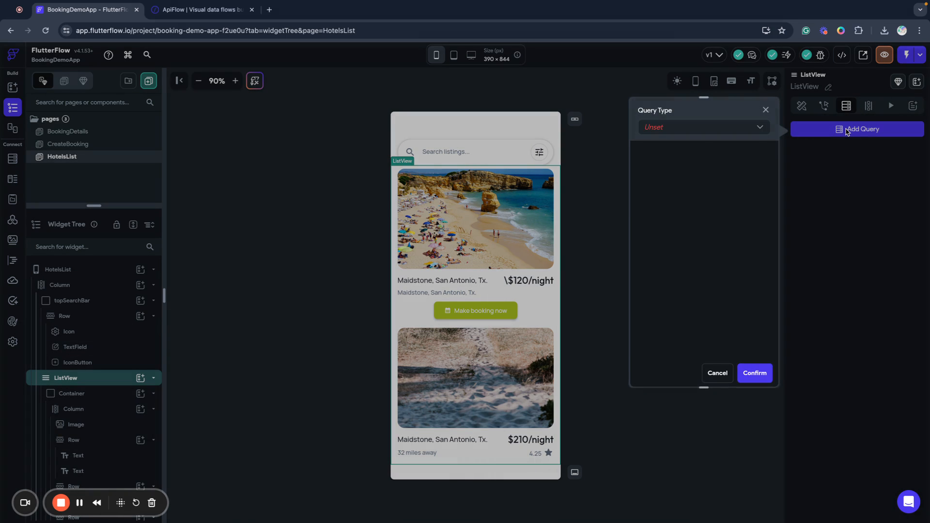
{"action": "left_click", "coordinate": [698, 132]}
{"action": "left_click", "coordinate": [671, 175]}
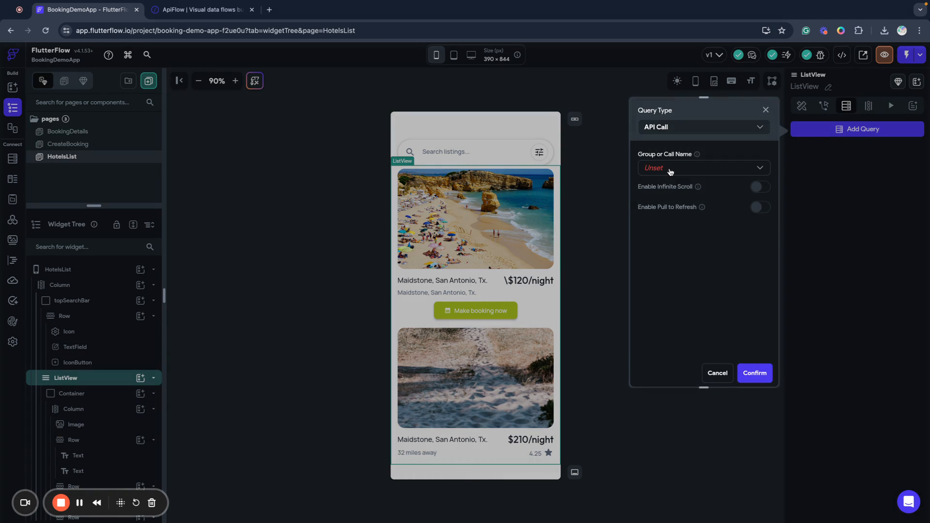
{"action": "left_click", "coordinate": [671, 169]}
{"action": "left_click", "coordinate": [670, 171]}
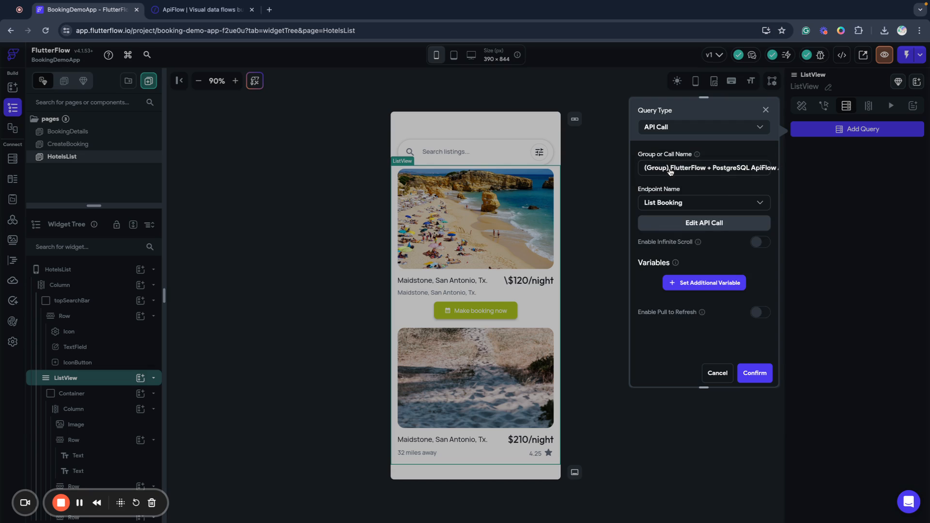
{"action": "left_click", "coordinate": [659, 205]}
{"action": "left_click", "coordinate": [659, 319]}
Turn on Infinite Scroll and pass the number of loaded items as the offset.
{"action": "left_click", "coordinate": [760, 243]}
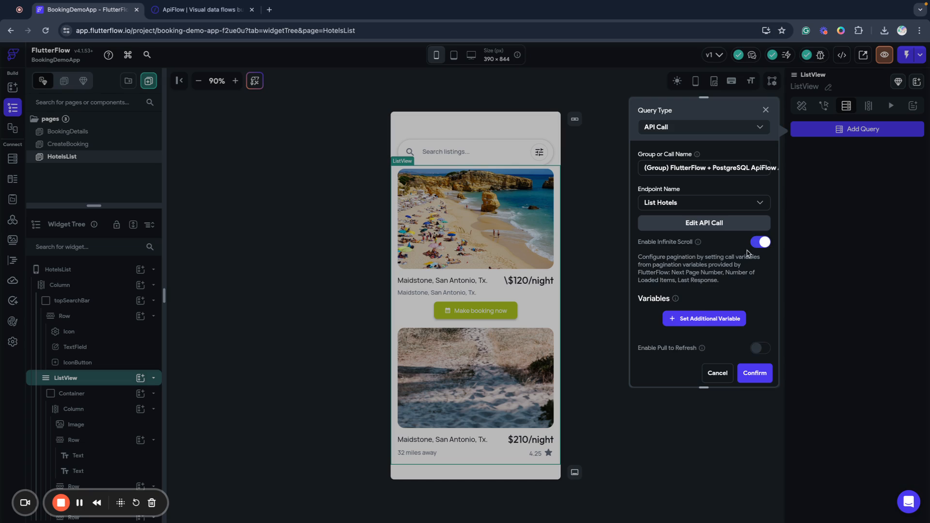
{"action": "left_click", "coordinate": [712, 319]}
{"action": "scroll", "coordinate": [698, 301], "scroll_direction": "down", "scroll_amount": 2}
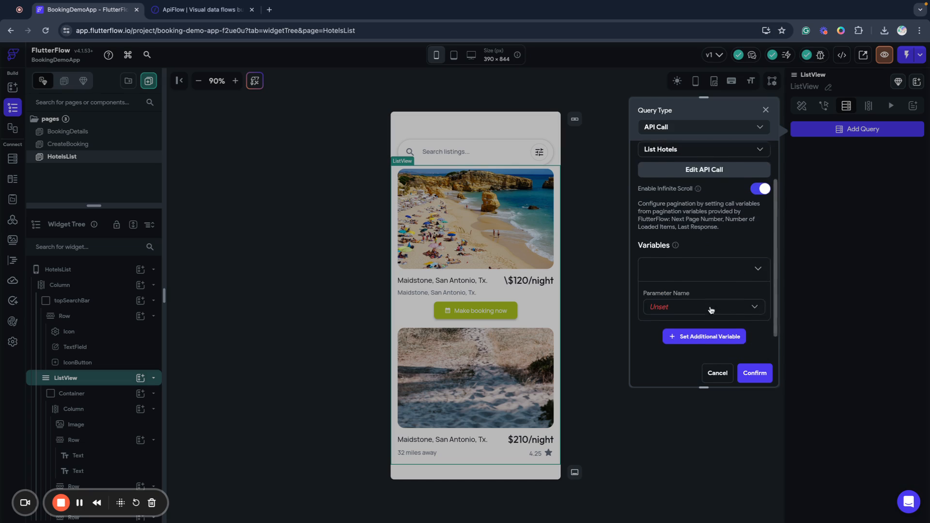
{"action": "left_click", "coordinate": [668, 281]}
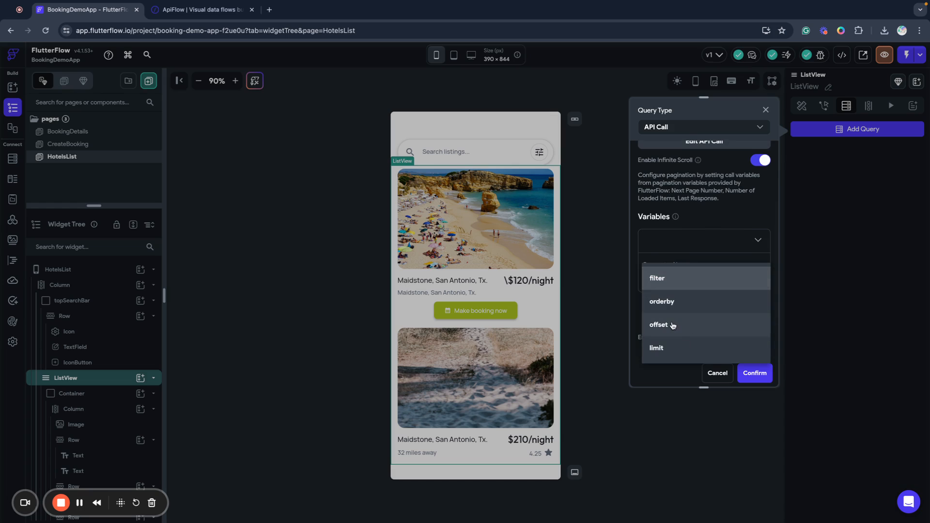
{"action": "left_click", "coordinate": [673, 326]}
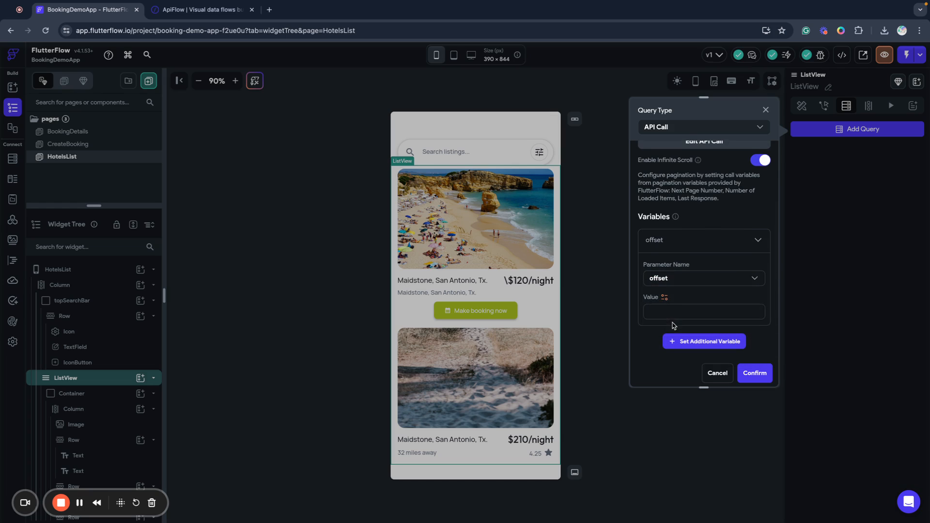
{"action": "left_click", "coordinate": [665, 298]}
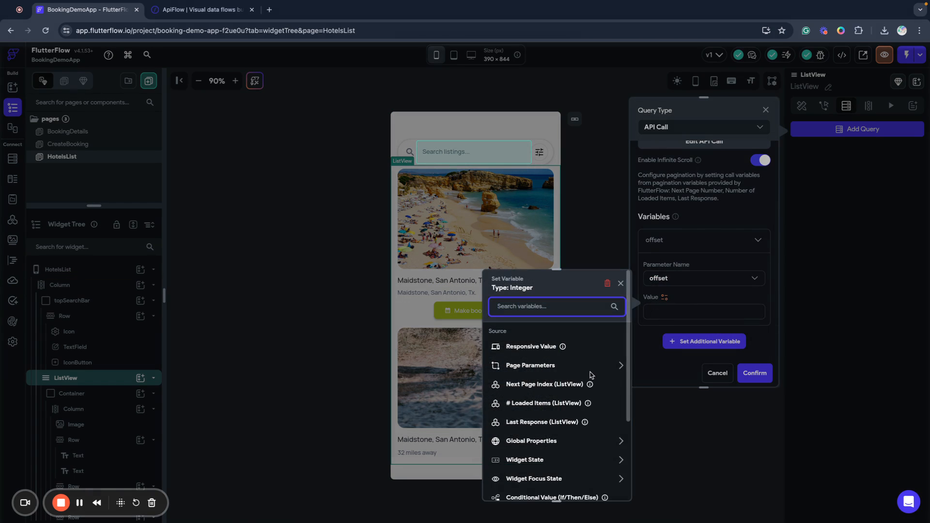
{"action": "scroll", "coordinate": [555, 373], "scroll_direction": "down", "scroll_amount": 1}
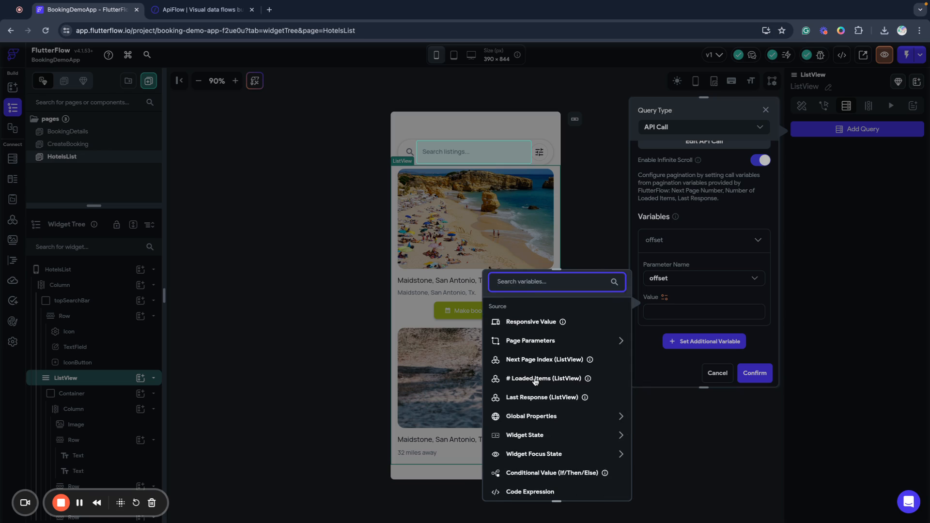
{"action": "left_click", "coordinate": [535, 379]}
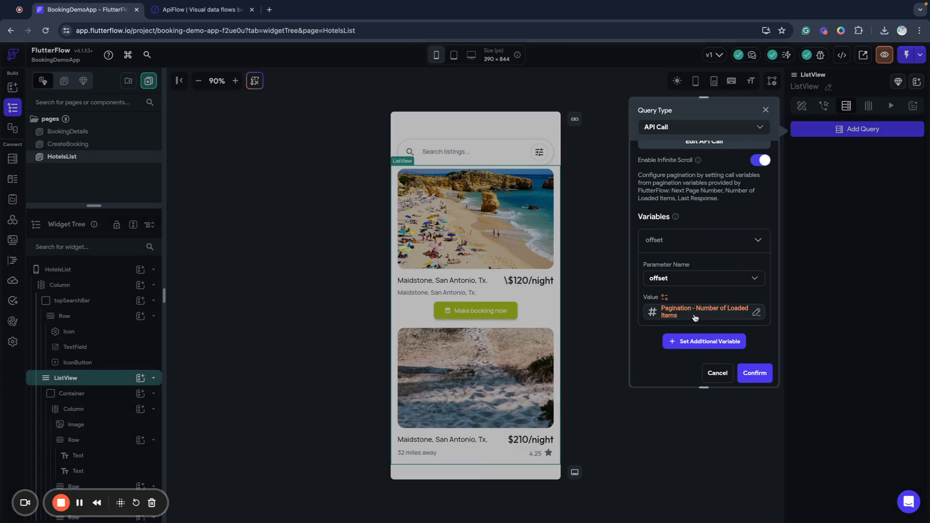
Add a limit variable of 4 and confirm the List Hotels query.
{"action": "scroll", "coordinate": [706, 323], "scroll_direction": "down", "scroll_amount": 1}
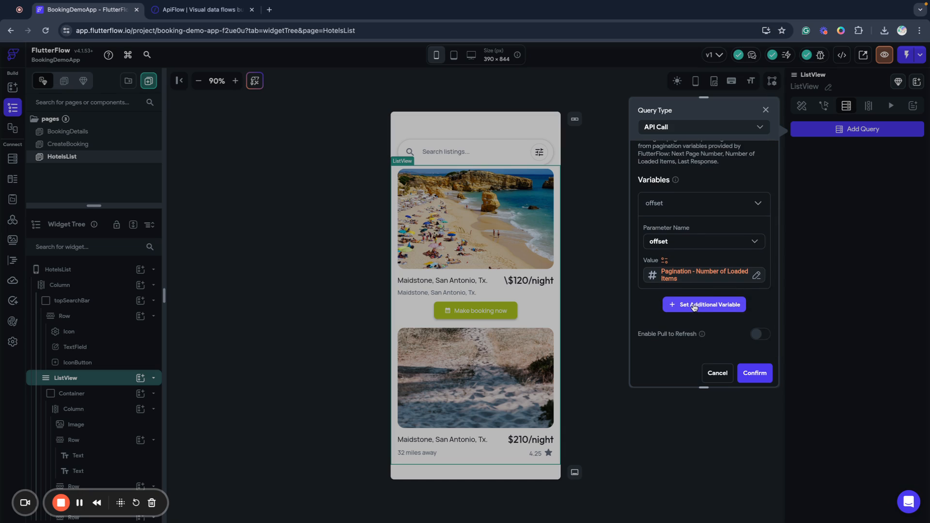
{"action": "left_click", "coordinate": [694, 306]}
{"action": "scroll", "coordinate": [698, 310], "scroll_direction": "down", "scroll_amount": 3}
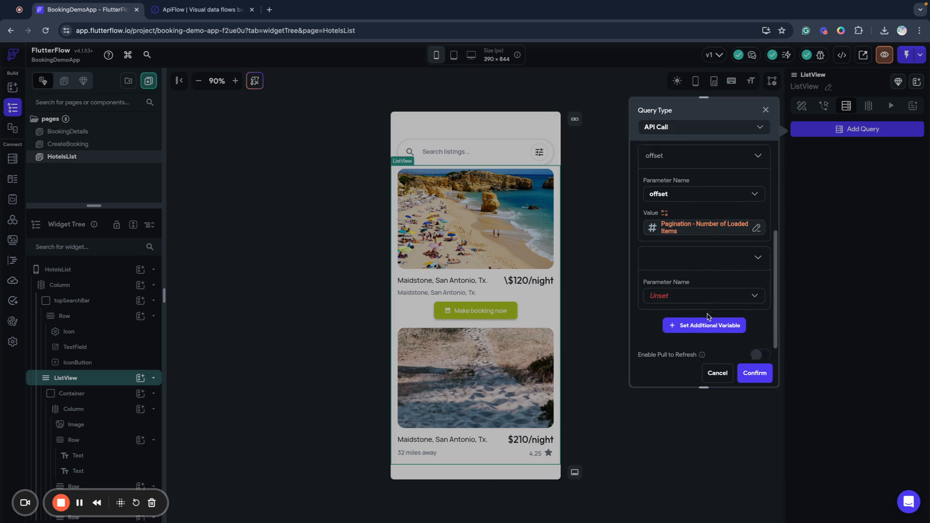
{"action": "left_click", "coordinate": [659, 274]}
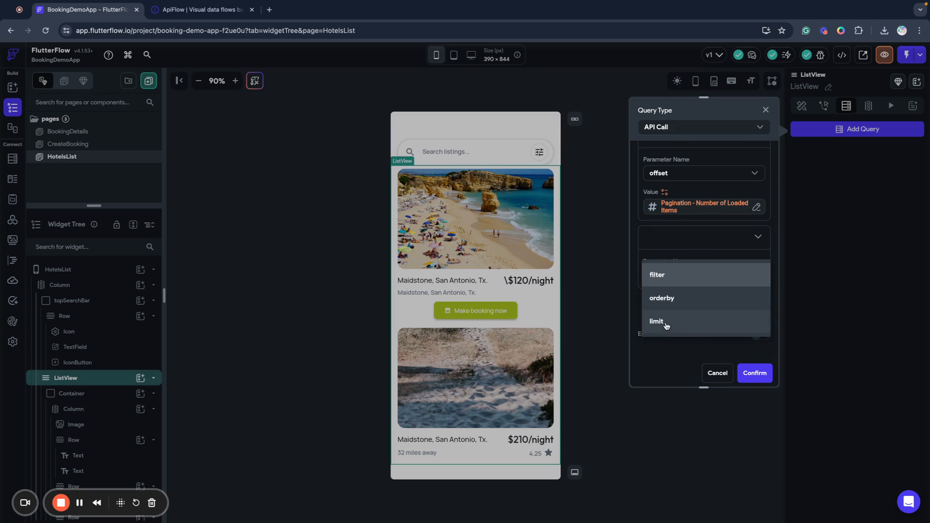
{"action": "left_click", "coordinate": [666, 326]}
{"action": "type", "text": "4"}
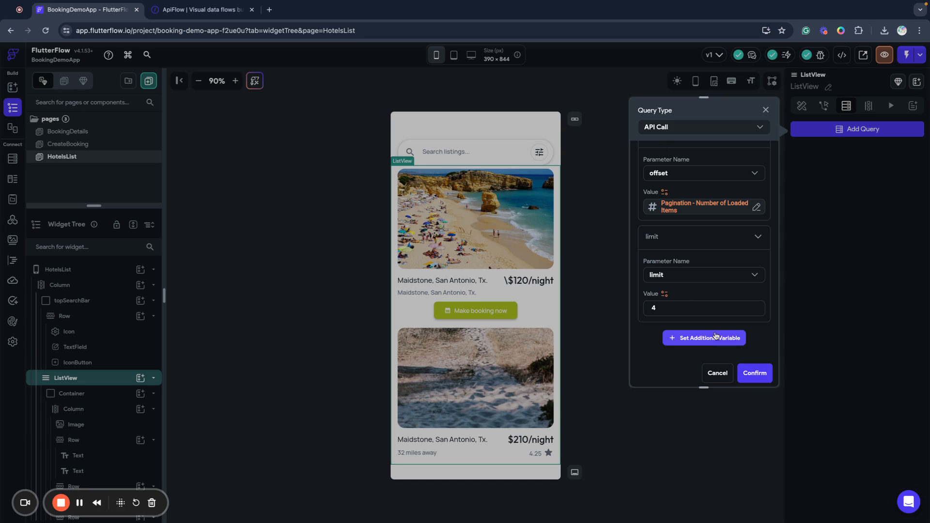
{"action": "left_click", "coordinate": [759, 378]}
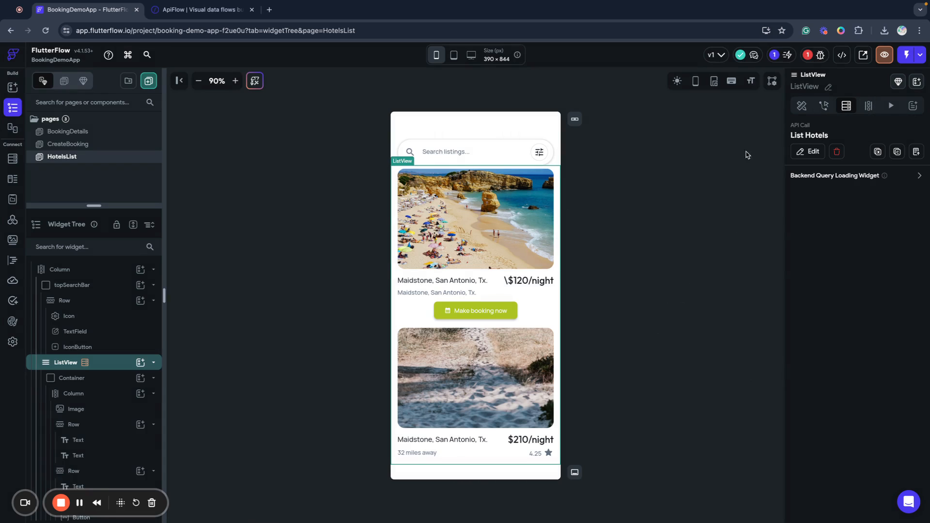
In Generate Dynamic Children, try List Hotels Response > JSON Body as the value, then cancel.
{"action": "left_click", "coordinate": [867, 107]}
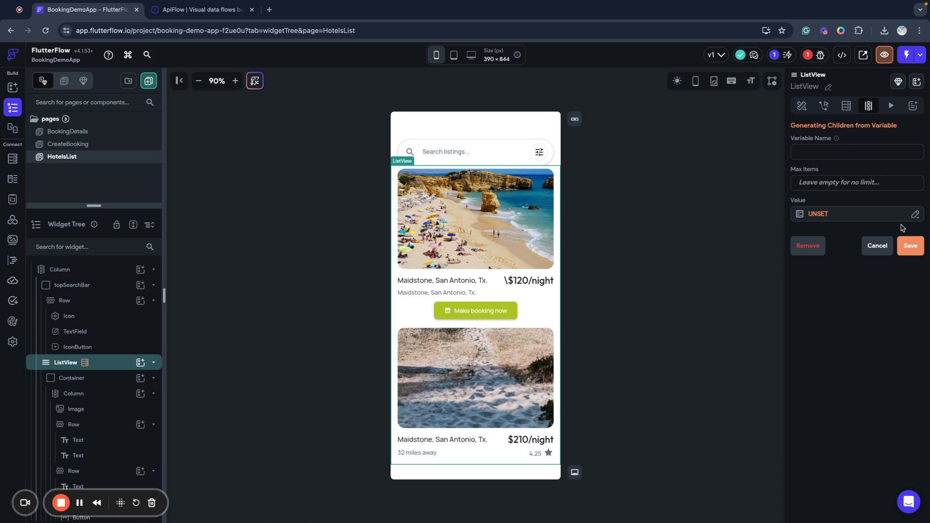
{"action": "left_click", "coordinate": [915, 214]}
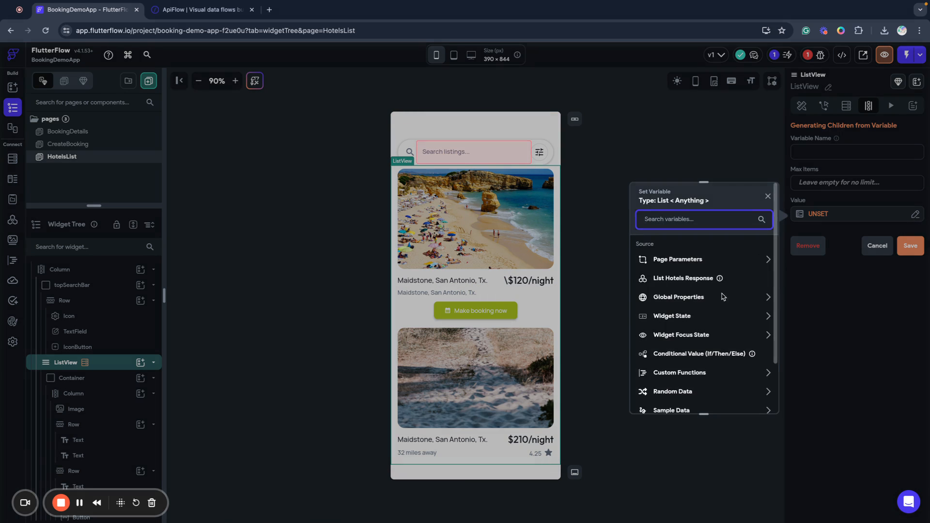
{"action": "left_click", "coordinate": [673, 279]}
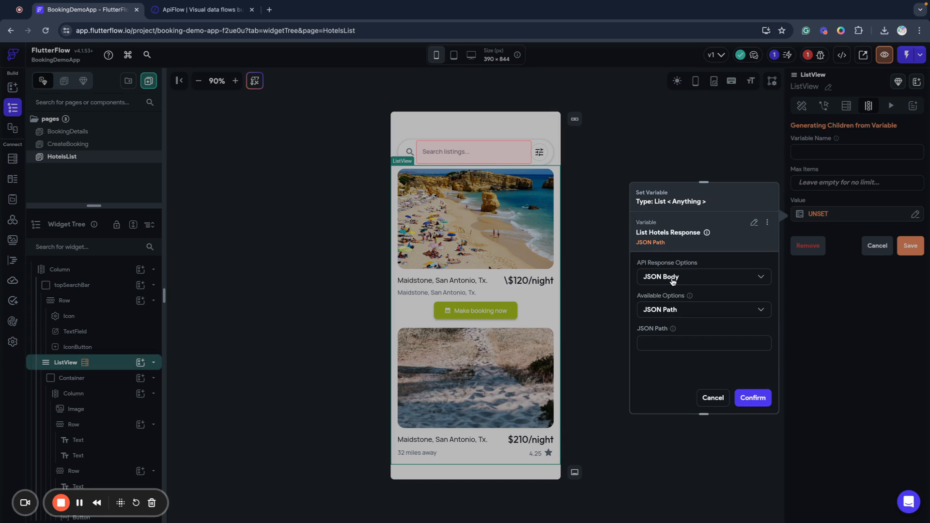
{"action": "left_click", "coordinate": [672, 278]}
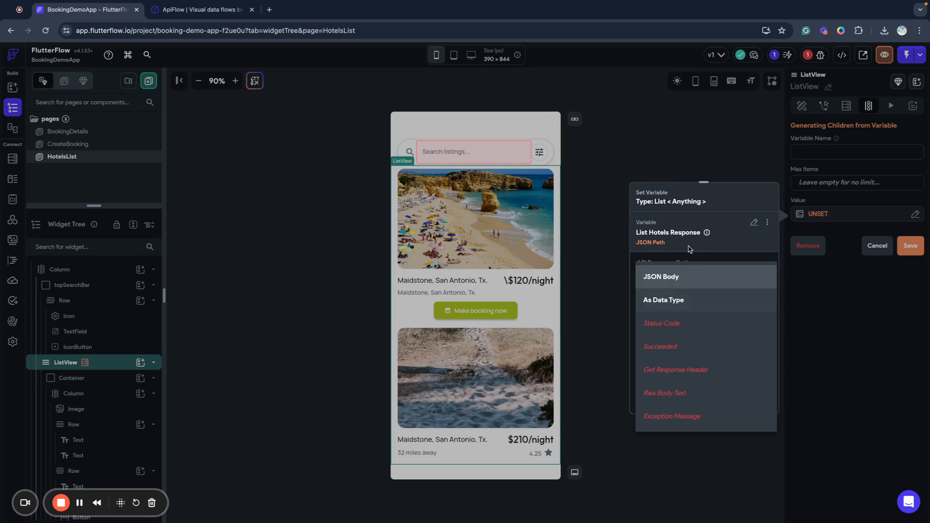
{"action": "left_click", "coordinate": [681, 274]}
{"action": "left_click", "coordinate": [708, 399]}
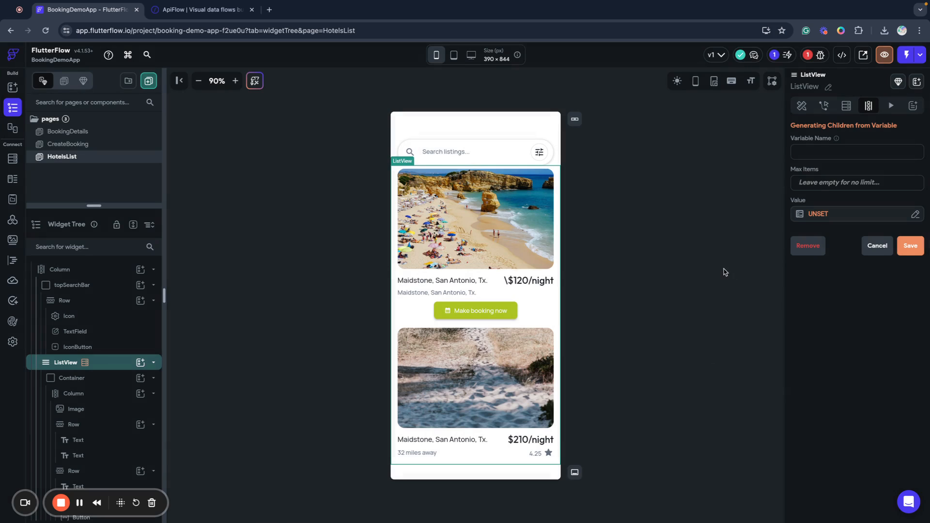
Open the ApiFlow List Hotels call's Response & Test settings.
{"action": "left_click", "coordinate": [12, 221]}
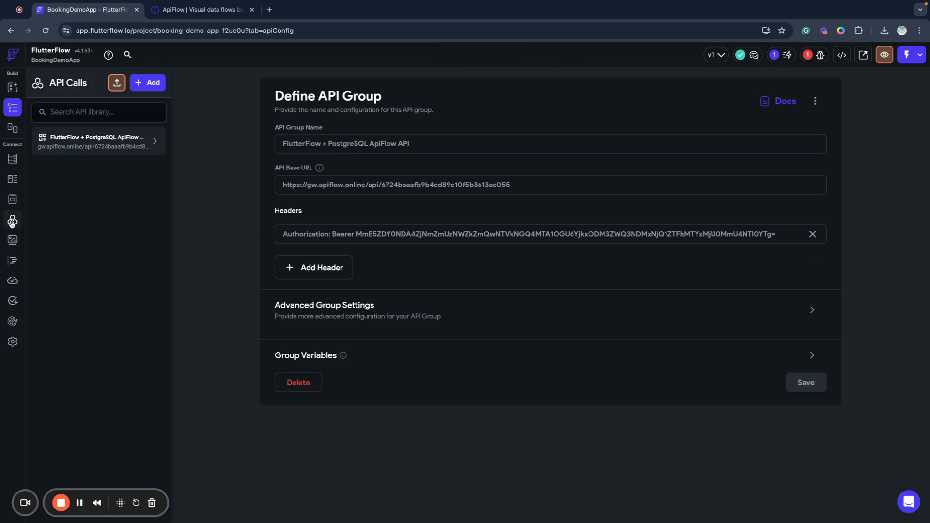
{"action": "left_click", "coordinate": [73, 141]}
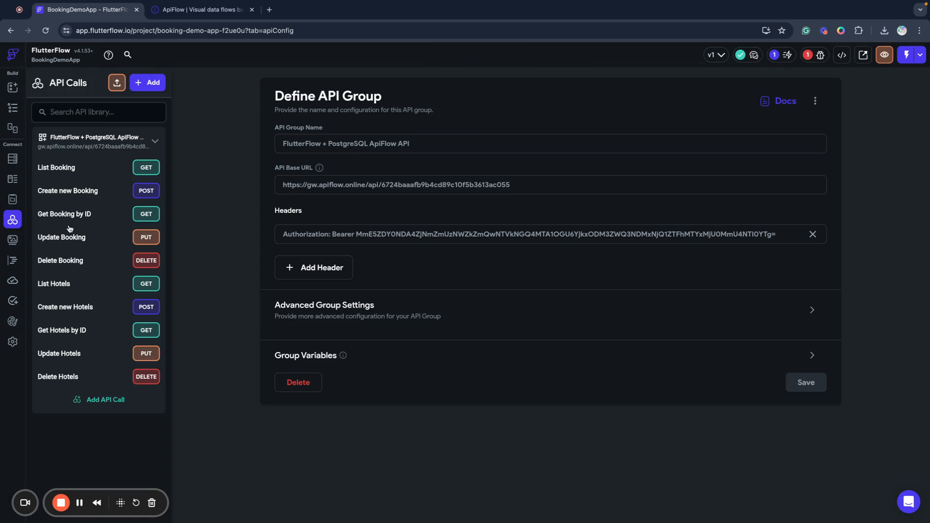
{"action": "left_click", "coordinate": [55, 292]}
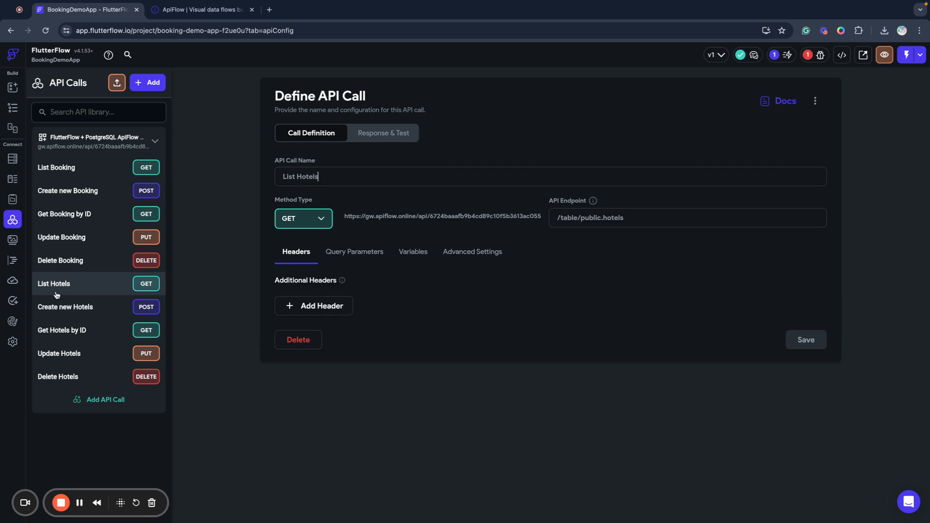
{"action": "left_click", "coordinate": [383, 133]}
Parse the response as a list of Hotel, save, and return to the UI Builder.
{"action": "scroll", "coordinate": [359, 348], "scroll_direction": "down", "scroll_amount": 3}
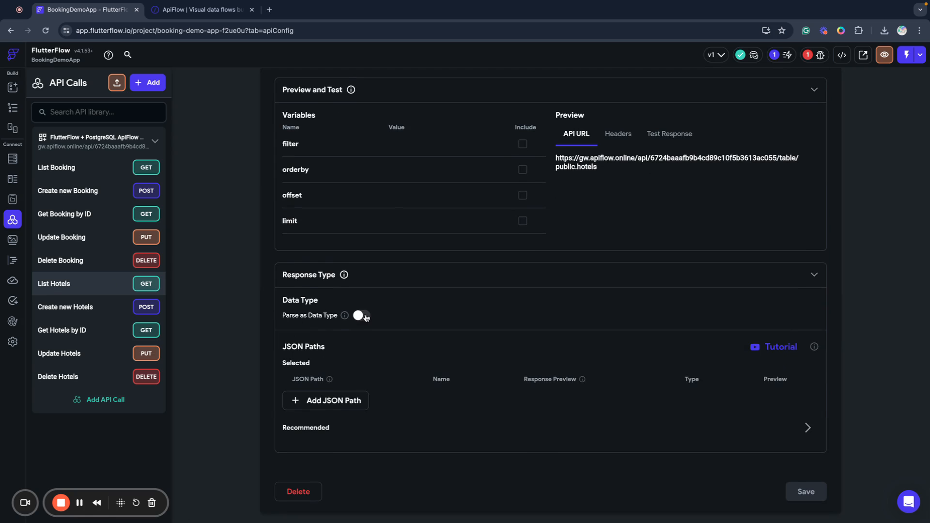
{"action": "left_click", "coordinate": [362, 316]}
{"action": "left_click", "coordinate": [338, 346]}
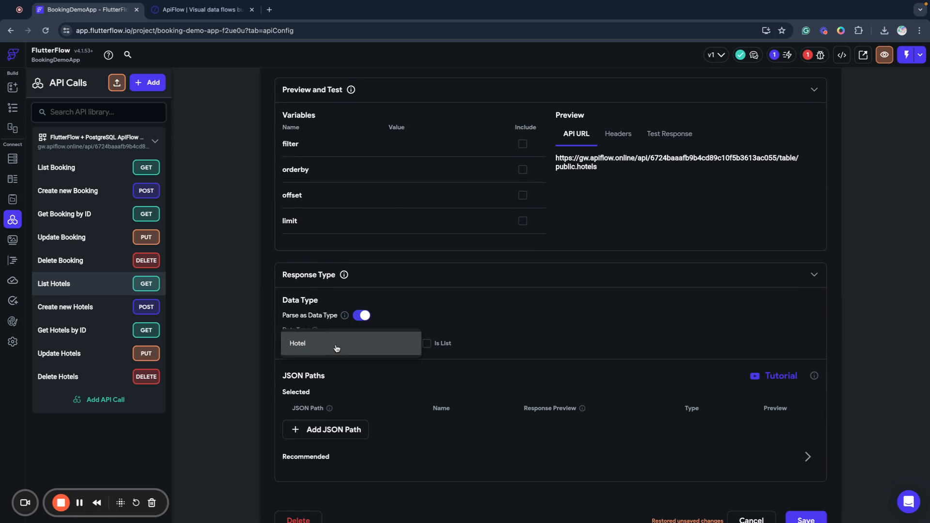
{"action": "left_click", "coordinate": [317, 347]}
{"action": "left_click", "coordinate": [427, 344]}
{"action": "scroll", "coordinate": [531, 345], "scroll_direction": "down", "scroll_amount": 1}
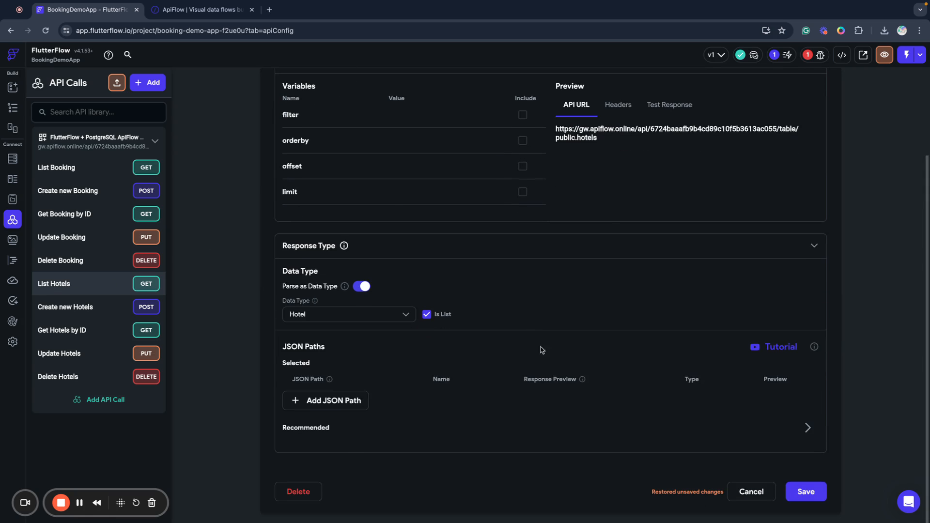
{"action": "left_click", "coordinate": [805, 493]}
{"action": "left_click", "coordinate": [13, 87]}
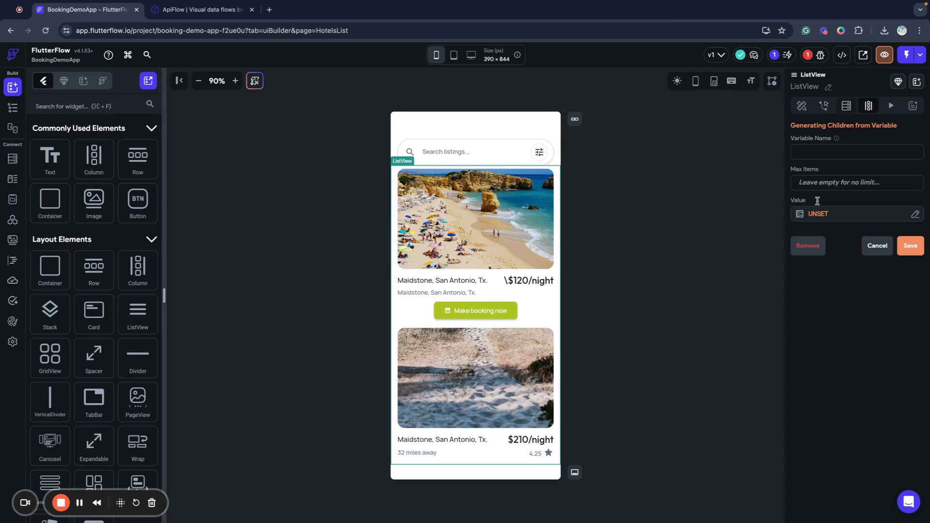
Generate the ListView's children from List Hotels Response as Hotel, with variable name hotelsList.
{"action": "left_click", "coordinate": [911, 220]}
{"action": "left_click", "coordinate": [672, 283]}
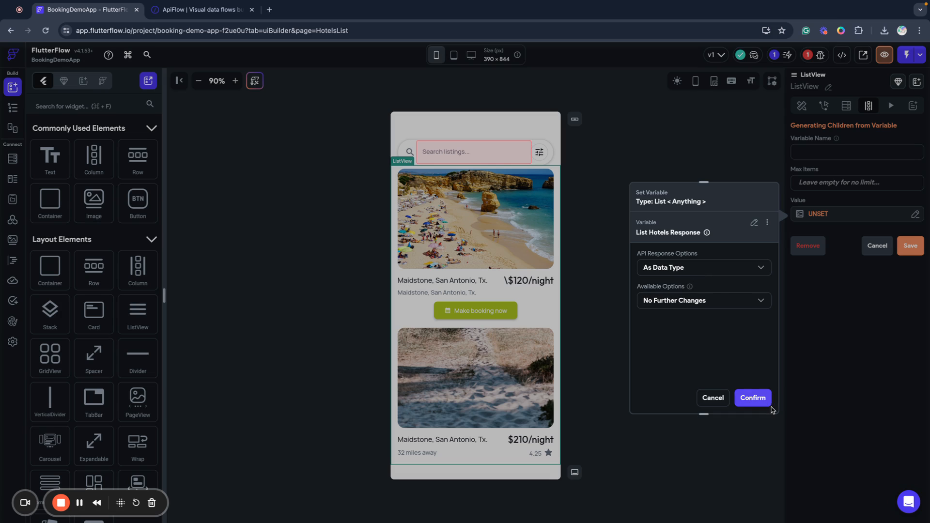
{"action": "left_click", "coordinate": [753, 399]}
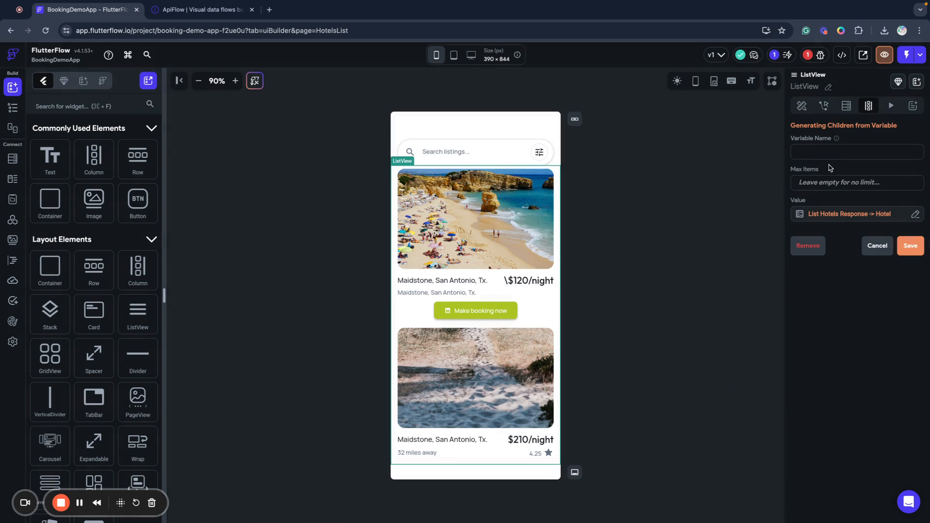
{"action": "left_click", "coordinate": [872, 154]}
{"action": "type", "text": "hotelsList"}
{"action": "left_click", "coordinate": [909, 247]}
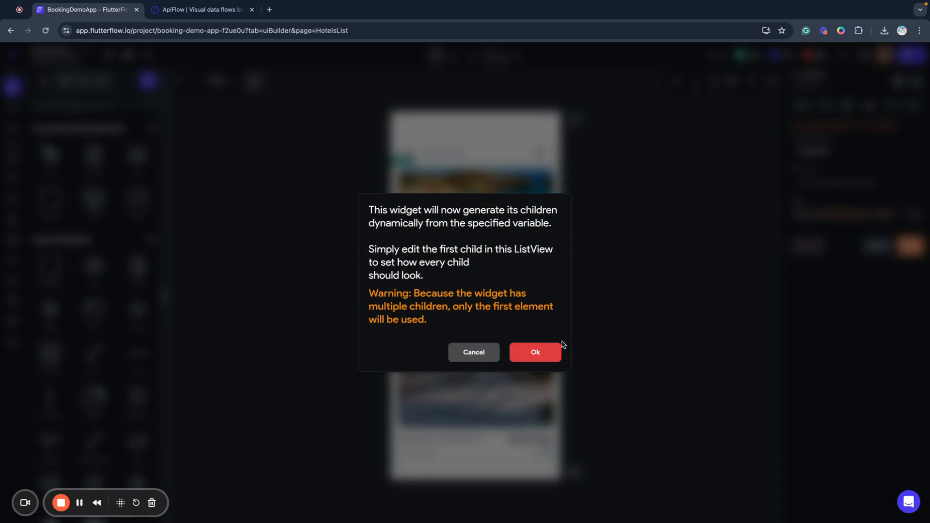
{"action": "left_click", "coordinate": [544, 353]}
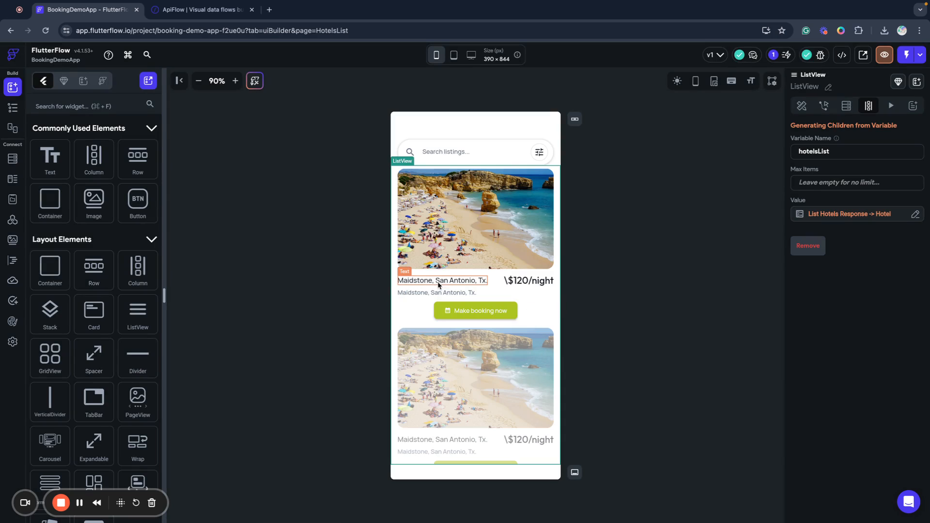
Bind the first card's hotel photo to the hotelsList item's main_photo field.
{"action": "left_click", "coordinate": [461, 243]}
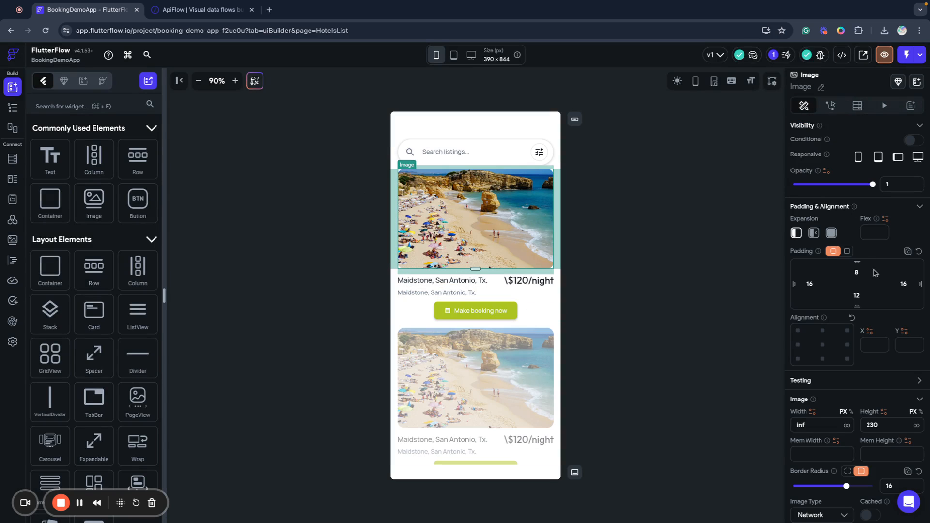
{"action": "scroll", "coordinate": [842, 334], "scroll_direction": "down", "scroll_amount": 5}
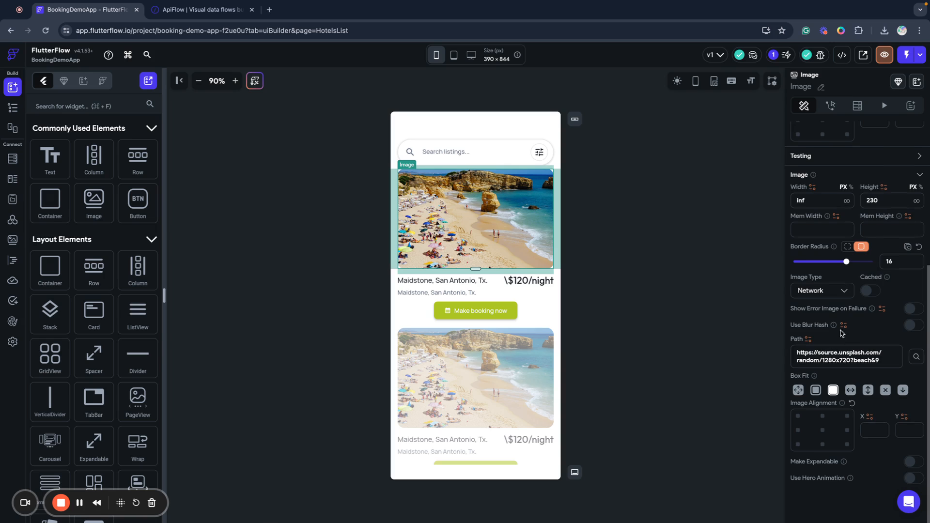
{"action": "left_click", "coordinate": [808, 340]}
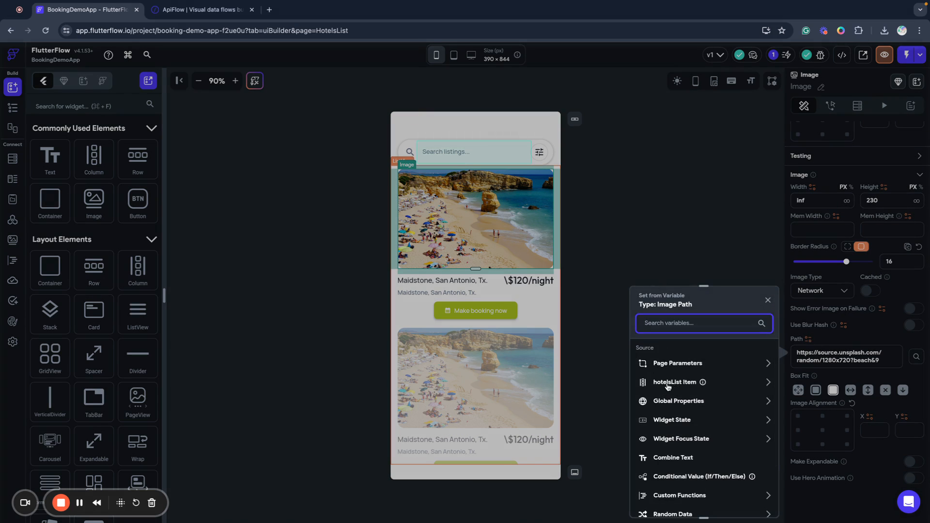
{"action": "left_click", "coordinate": [672, 383]}
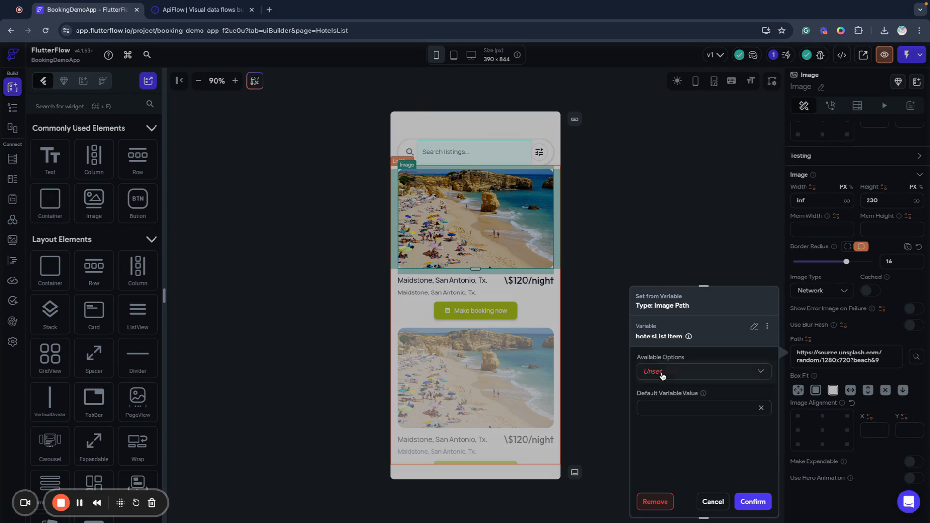
{"action": "left_click", "coordinate": [662, 376]}
{"action": "left_click", "coordinate": [673, 394]}
{"action": "left_click", "coordinate": [658, 407]}
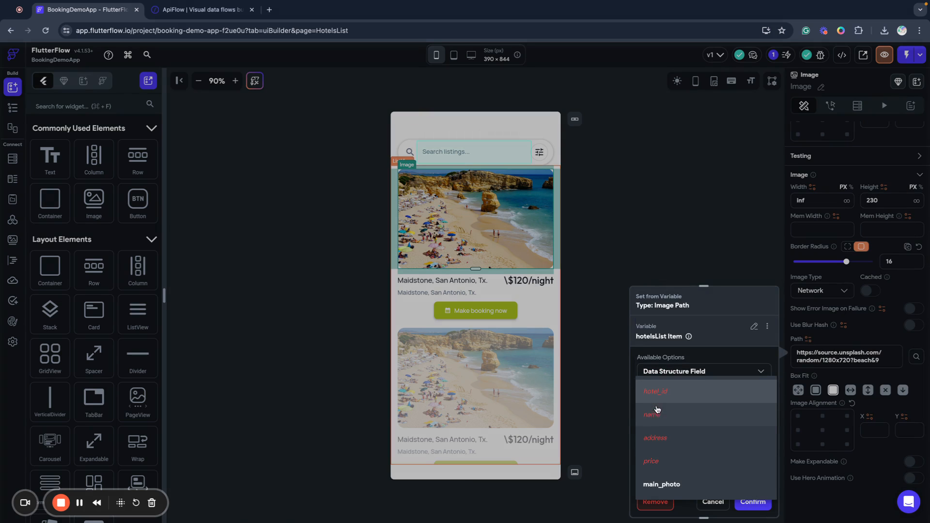
{"action": "left_click", "coordinate": [681, 490]}
{"action": "left_click", "coordinate": [750, 501]}
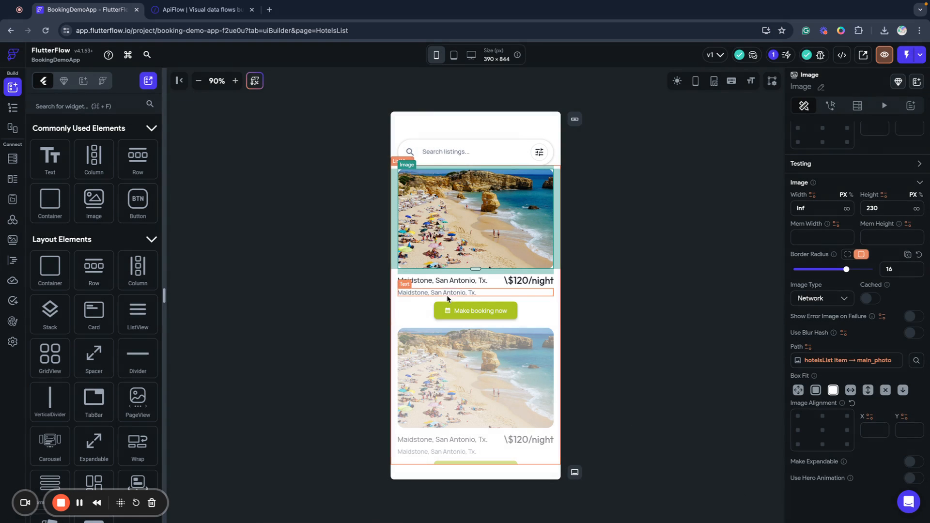
Bind the hotel title text to the hotelsList item's name field.
{"action": "left_click", "coordinate": [449, 283]}
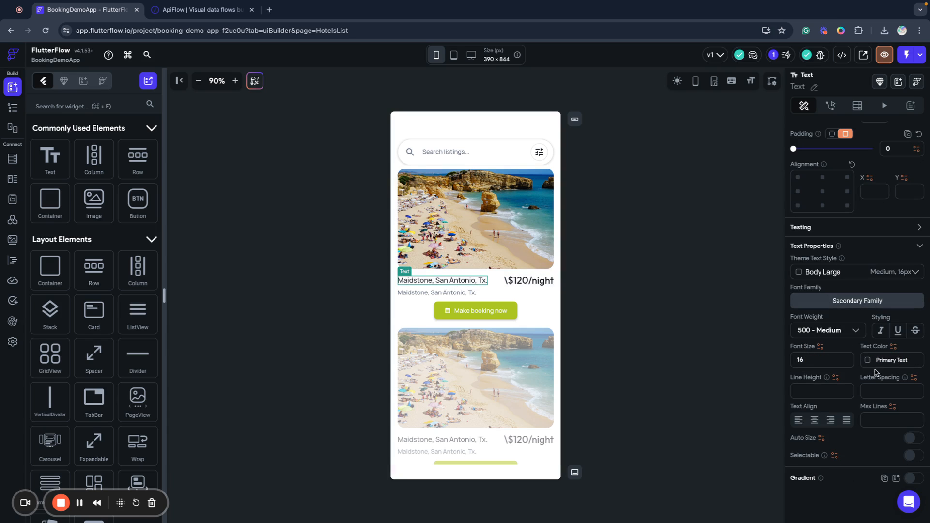
{"action": "scroll", "coordinate": [818, 383], "scroll_direction": "up", "scroll_amount": 5}
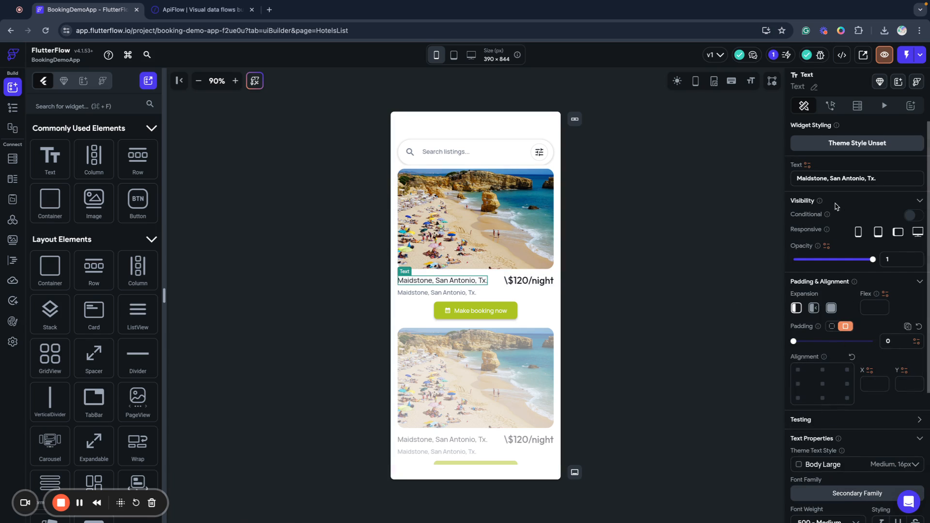
{"action": "left_click", "coordinate": [807, 166]}
{"action": "left_click", "coordinate": [668, 242]}
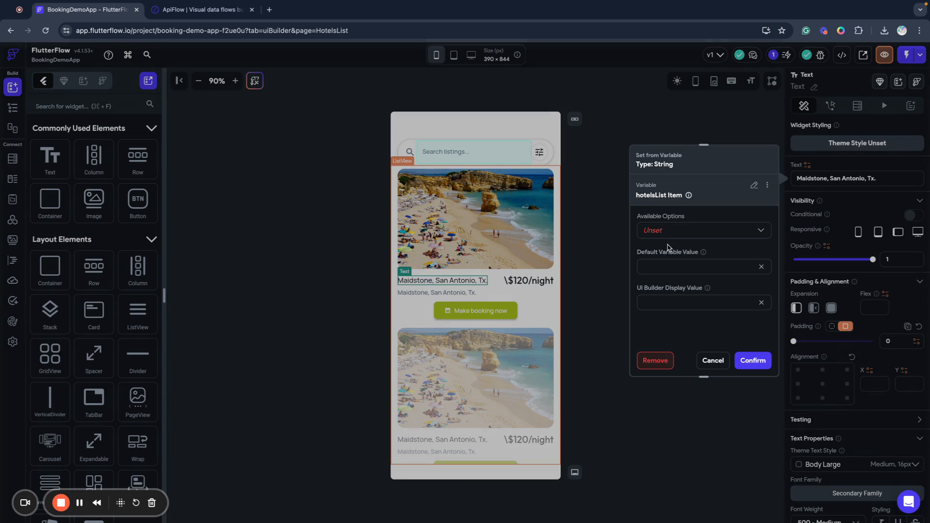
{"action": "left_click", "coordinate": [659, 231]}
{"action": "left_click", "coordinate": [661, 252]}
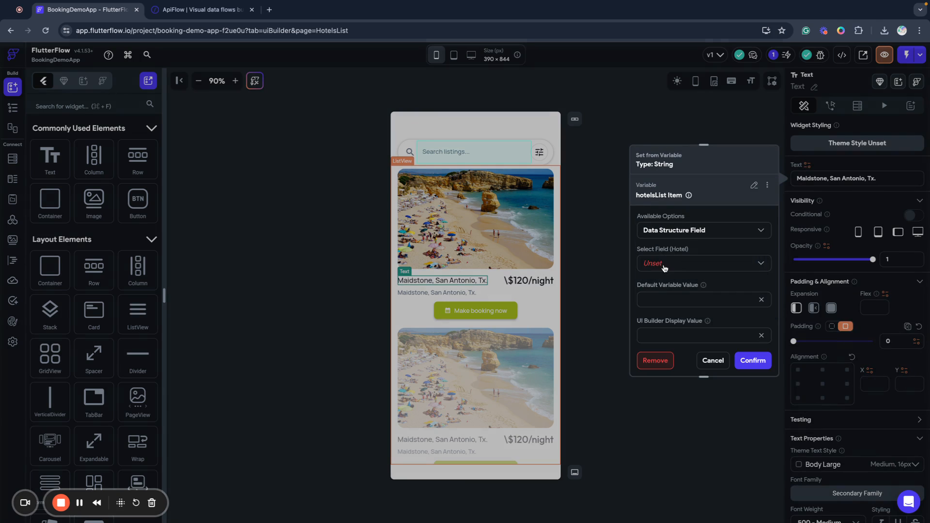
{"action": "left_click", "coordinate": [662, 270]}
{"action": "left_click", "coordinate": [662, 286]}
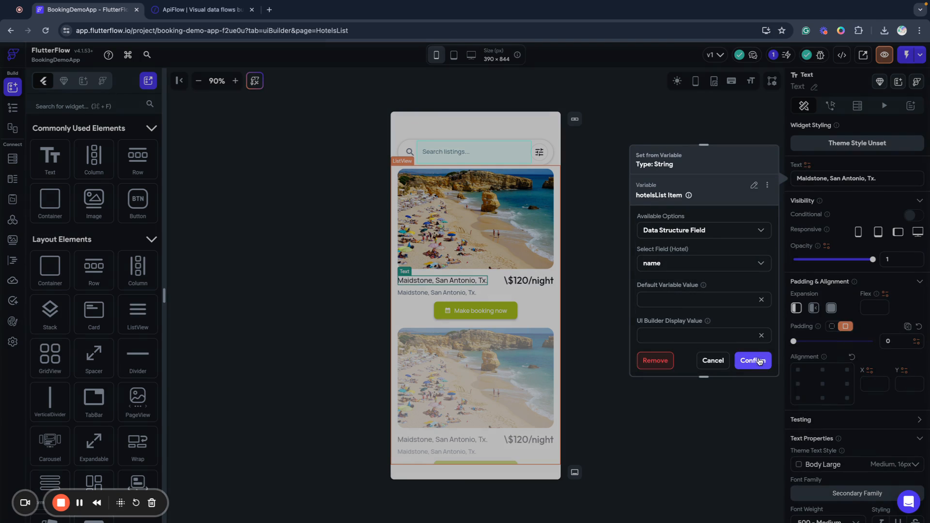
{"action": "left_click", "coordinate": [757, 362]}
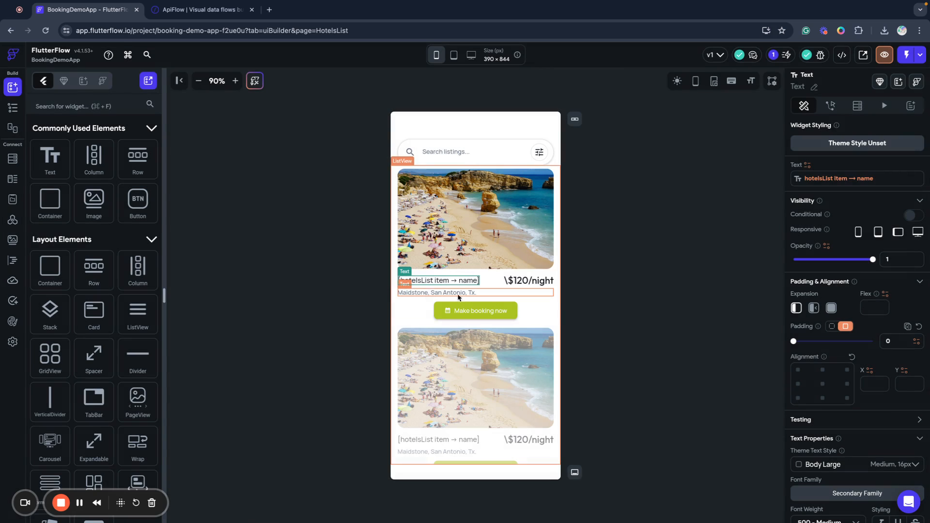
Bind the address line to the hotelsList item's address field.
{"action": "left_click", "coordinate": [417, 293]}
{"action": "left_click", "coordinate": [807, 166]}
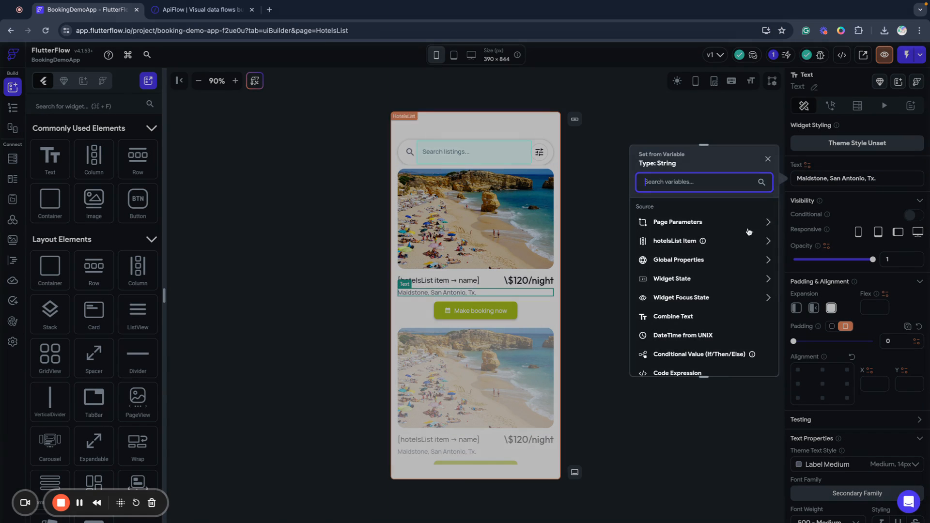
{"action": "left_click", "coordinate": [666, 246]}
{"action": "left_click", "coordinate": [659, 231]}
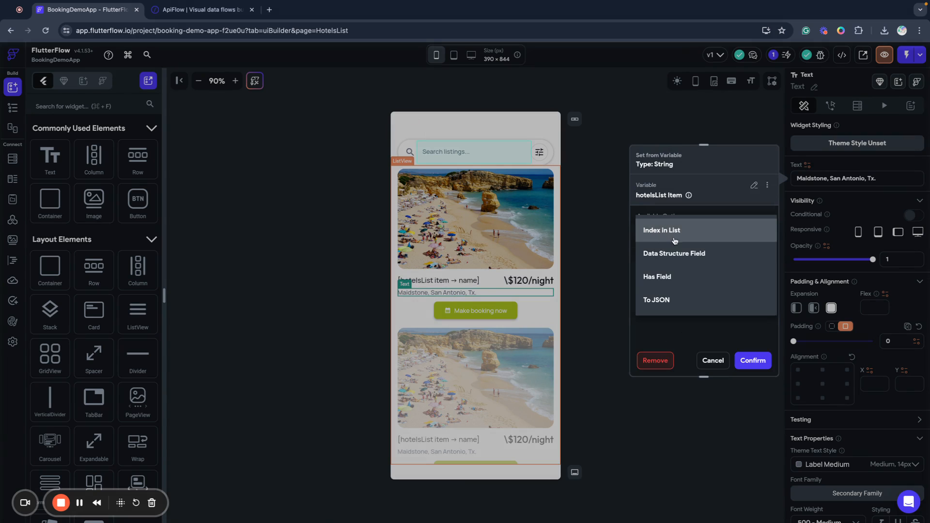
{"action": "left_click", "coordinate": [673, 252]}
{"action": "left_click", "coordinate": [659, 286]}
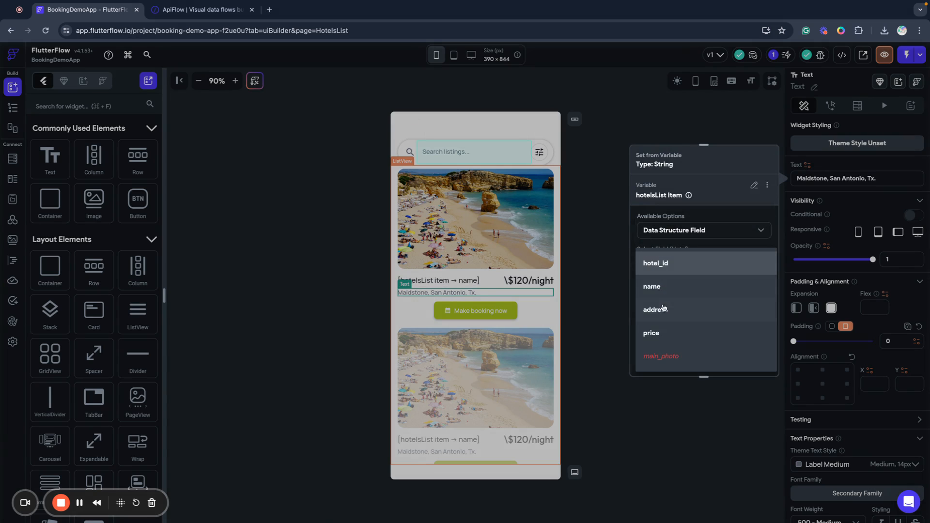
{"action": "left_click", "coordinate": [661, 305]}
{"action": "left_click", "coordinate": [753, 360]}
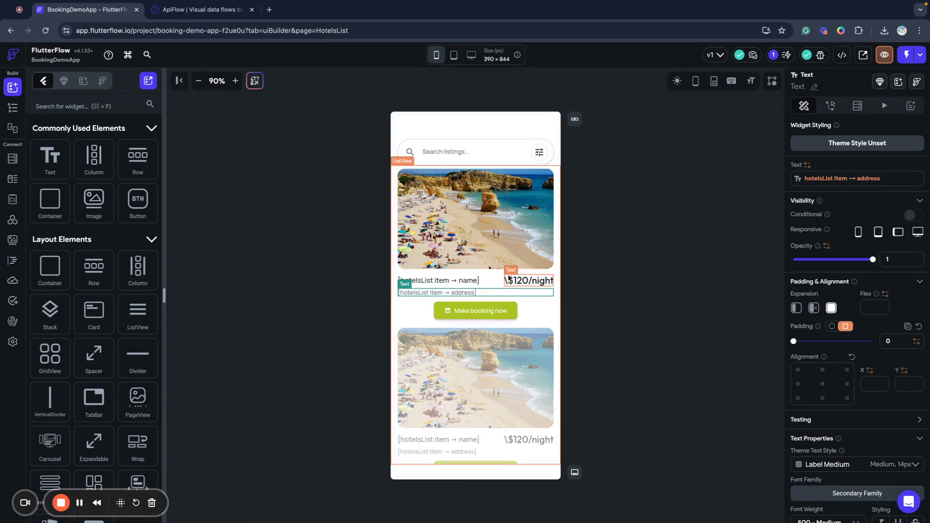
Set the price Combine Text's variable part to the hotelsList item's price field.
{"action": "left_click", "coordinate": [528, 280]}
{"action": "left_click", "coordinate": [807, 166]}
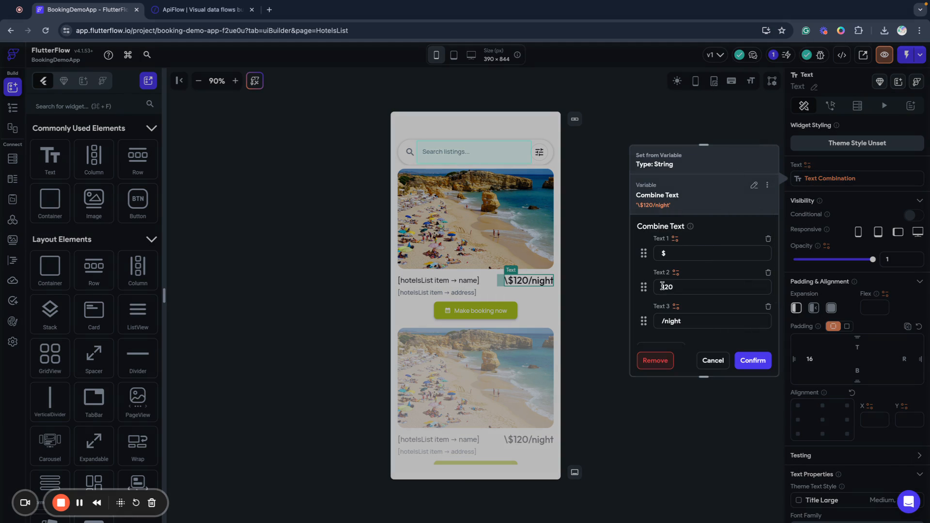
{"action": "left_click", "coordinate": [675, 274]}
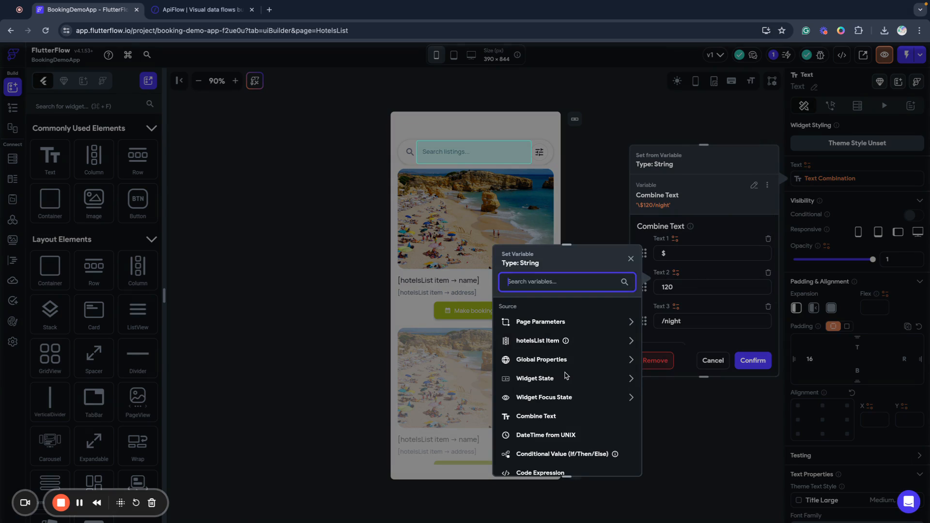
{"action": "left_click", "coordinate": [526, 344]}
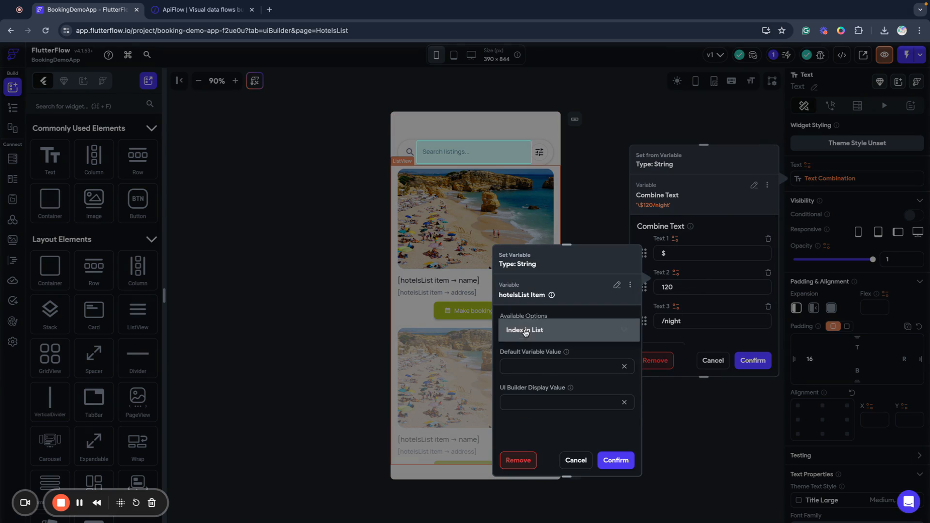
{"action": "left_click", "coordinate": [518, 331]}
{"action": "left_click", "coordinate": [537, 354]}
{"action": "left_click", "coordinate": [518, 365]}
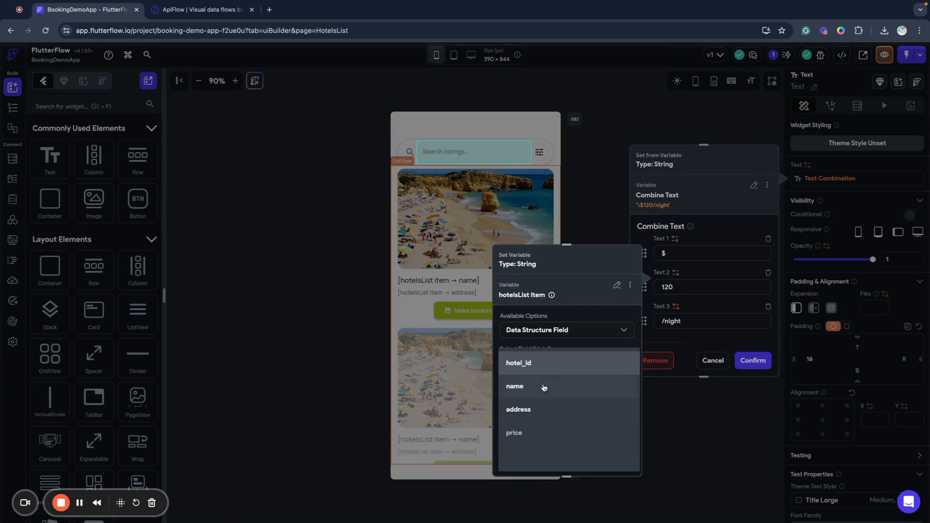
{"action": "left_click", "coordinate": [520, 431]}
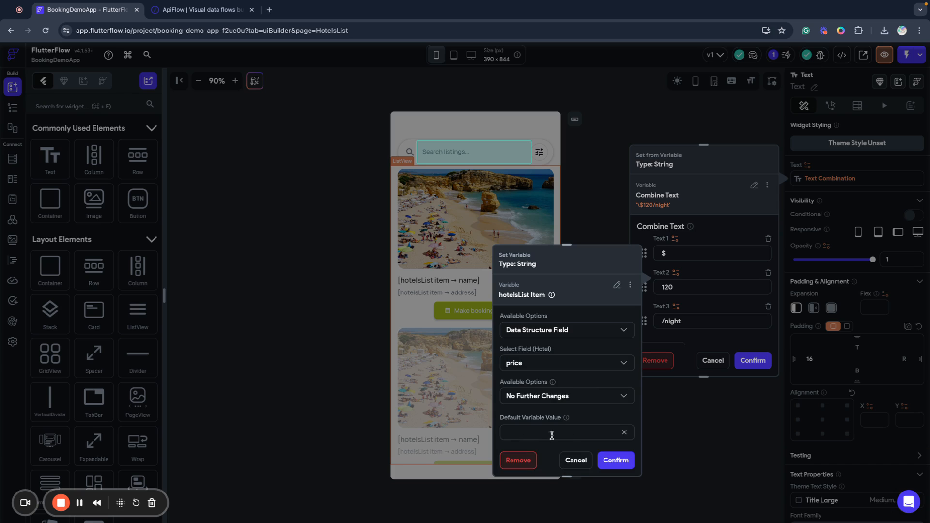
{"action": "left_click", "coordinate": [611, 461]}
{"action": "left_click", "coordinate": [770, 369]}
{"action": "left_click", "coordinate": [675, 302]}
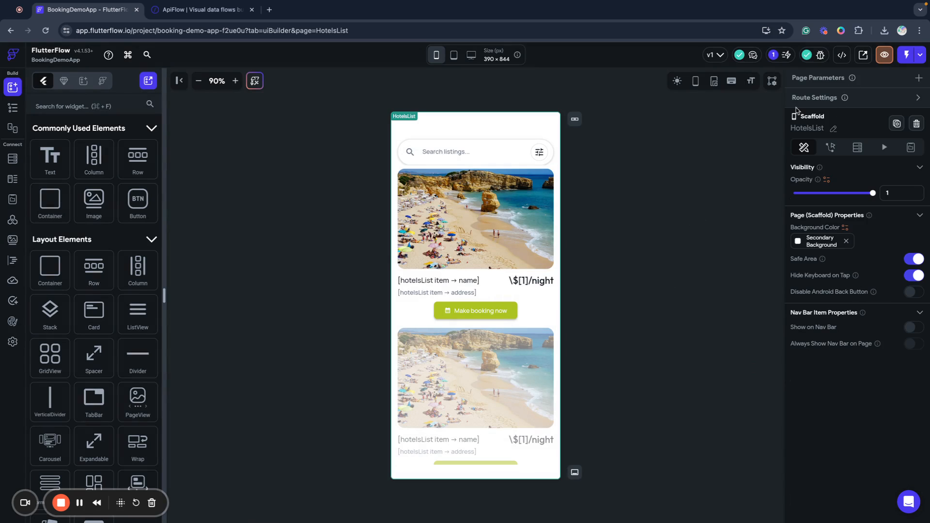
{"action": "left_click", "coordinate": [905, 57]}
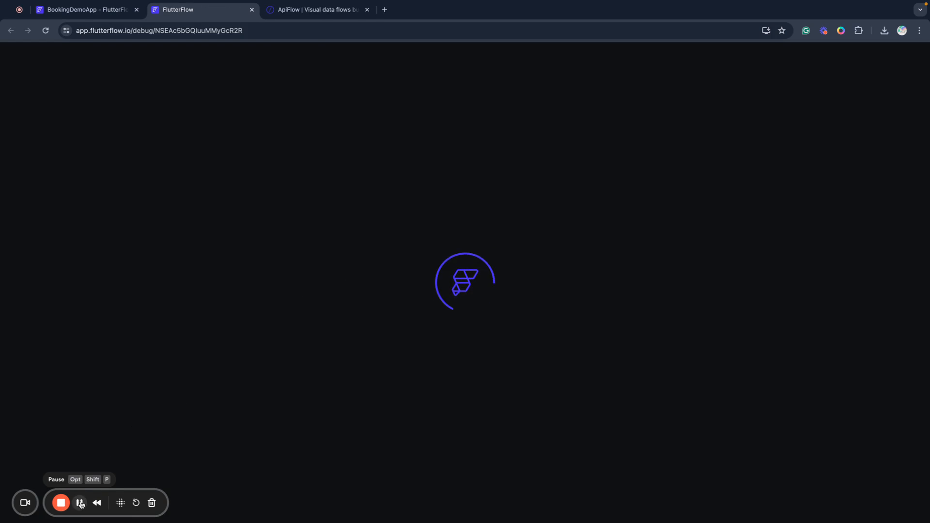
{"action": "left_click", "coordinate": [80, 503]}
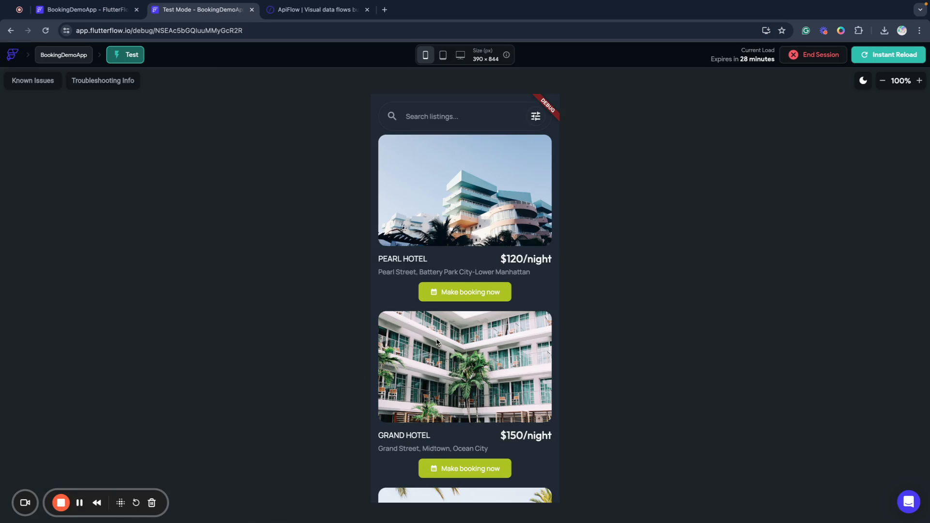
{"action": "scroll", "coordinate": [435, 347], "scroll_direction": "down", "scroll_amount": 13}
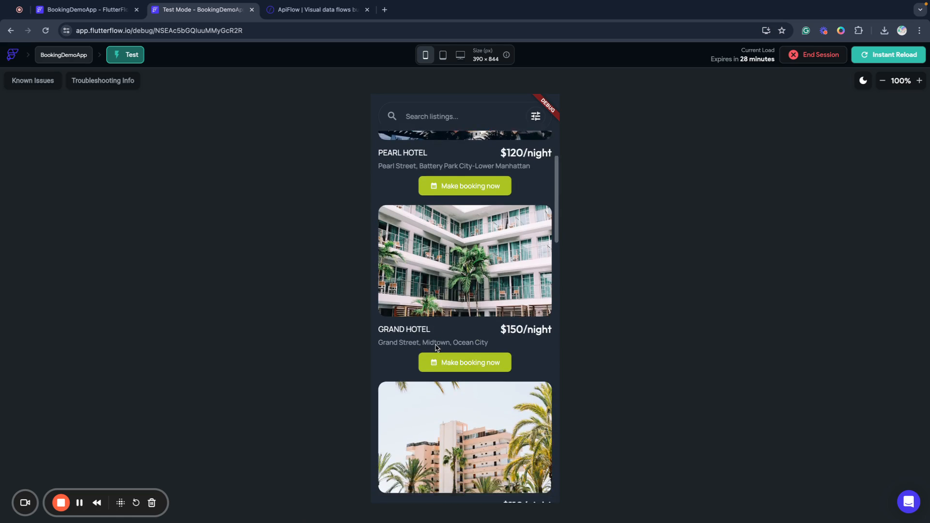
{"action": "scroll", "coordinate": [435, 346], "scroll_direction": "down", "scroll_amount": 8}
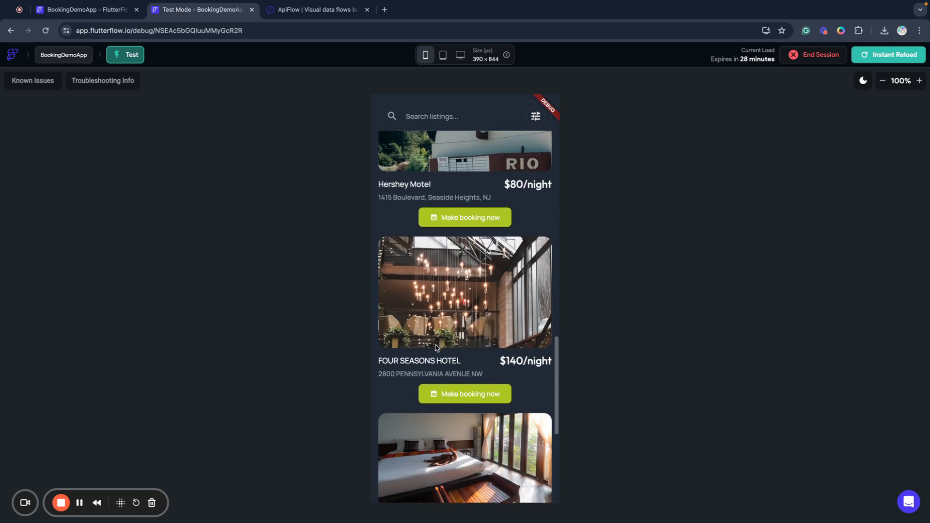
{"action": "scroll", "coordinate": [436, 347], "scroll_direction": "up", "scroll_amount": 17}
{"action": "scroll", "coordinate": [435, 346], "scroll_direction": "down", "scroll_amount": 6}
{"action": "scroll", "coordinate": [435, 347], "scroll_direction": "up", "scroll_amount": 6}
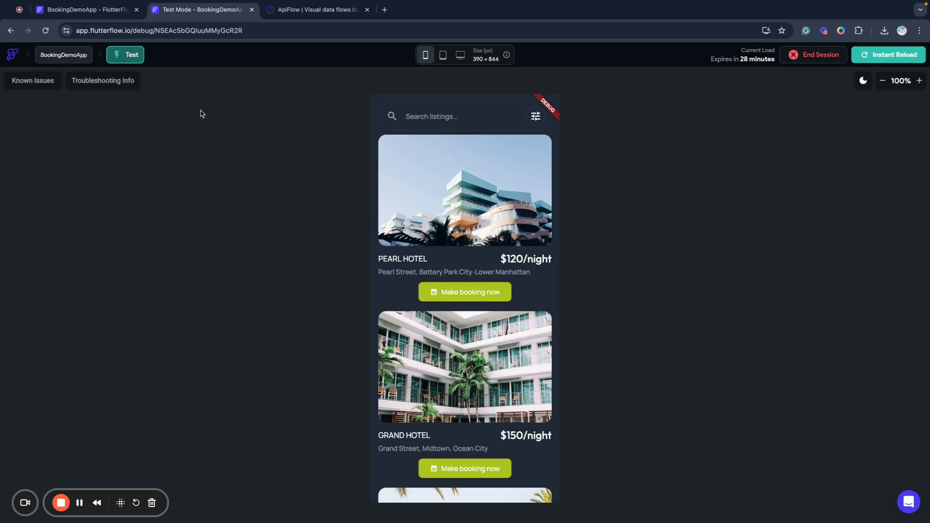
{"action": "left_click", "coordinate": [795, 59]}
{"action": "left_click", "coordinate": [534, 299]}
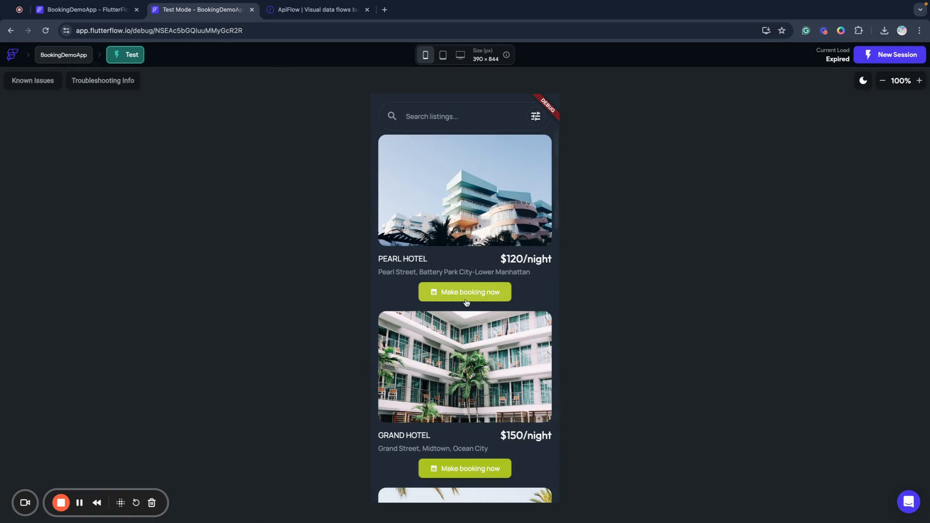
{"action": "left_click", "coordinate": [252, 10]}
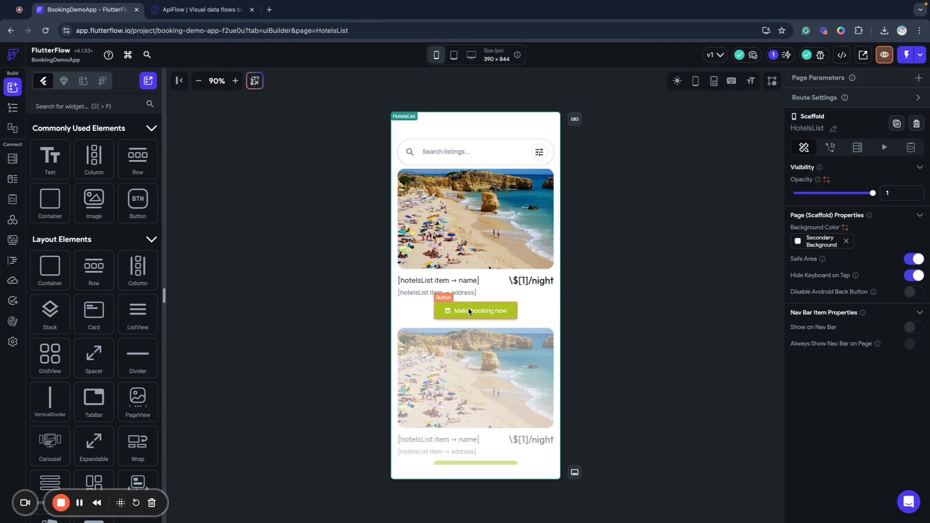
Open the CreateBooking page and add a hotelId page parameter of type Integer.
{"action": "left_click", "coordinate": [13, 109]}
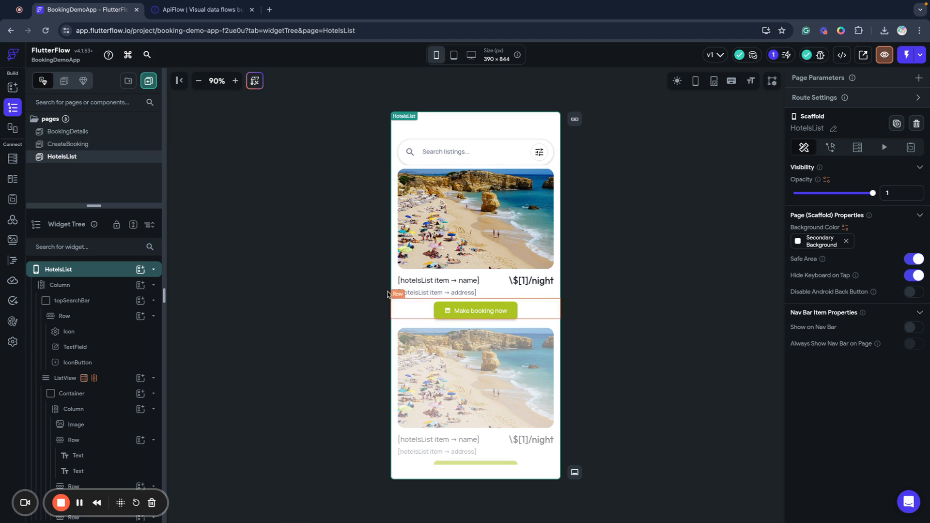
{"action": "left_click", "coordinate": [70, 147]}
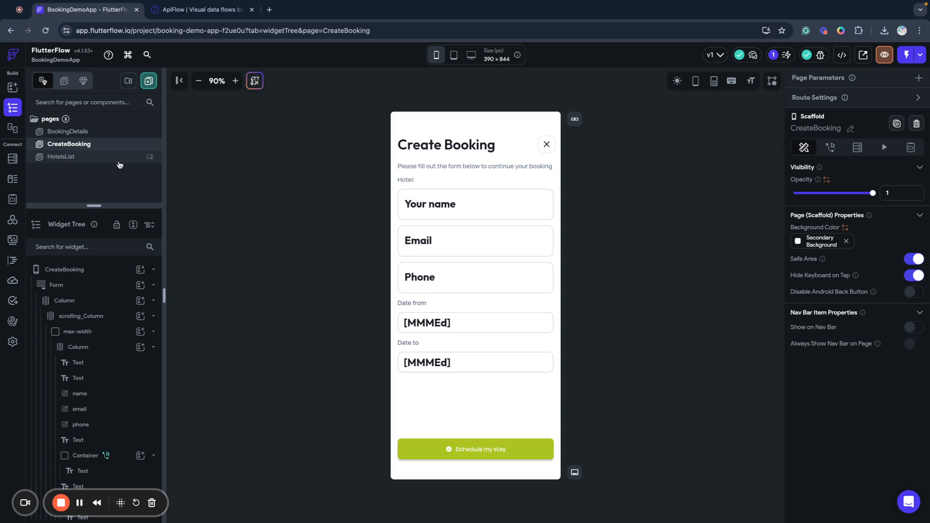
{"action": "left_click", "coordinate": [919, 79]}
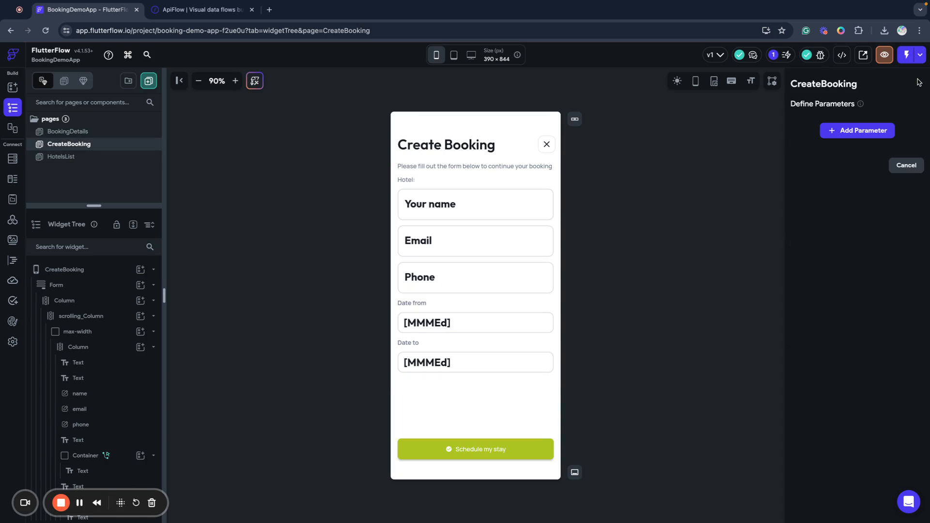
{"action": "left_click", "coordinate": [855, 131]}
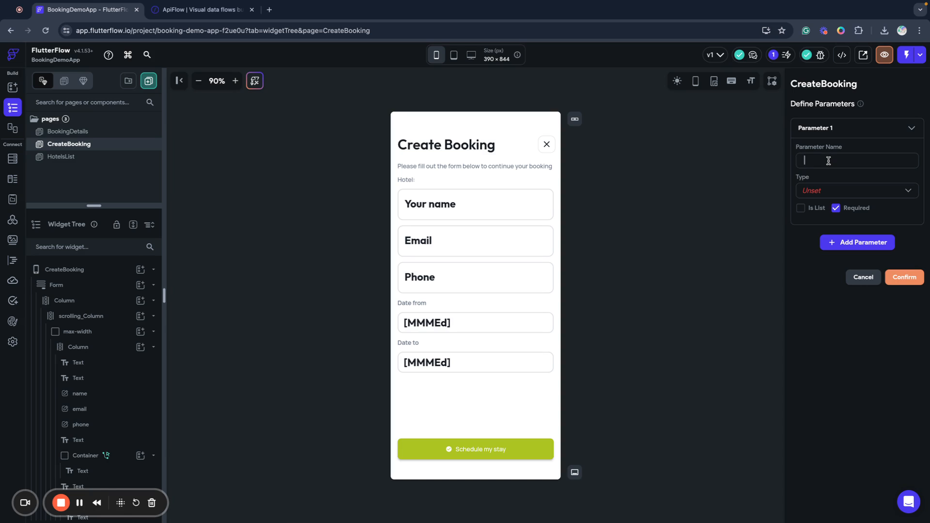
{"action": "type", "text": "hotelId"}
{"action": "left_click", "coordinate": [816, 193]}
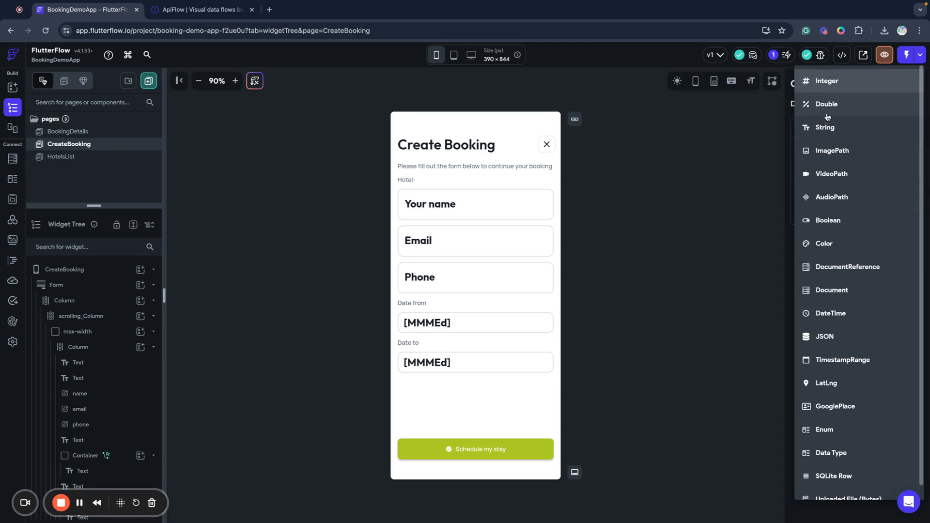
{"action": "left_click", "coordinate": [826, 80]}
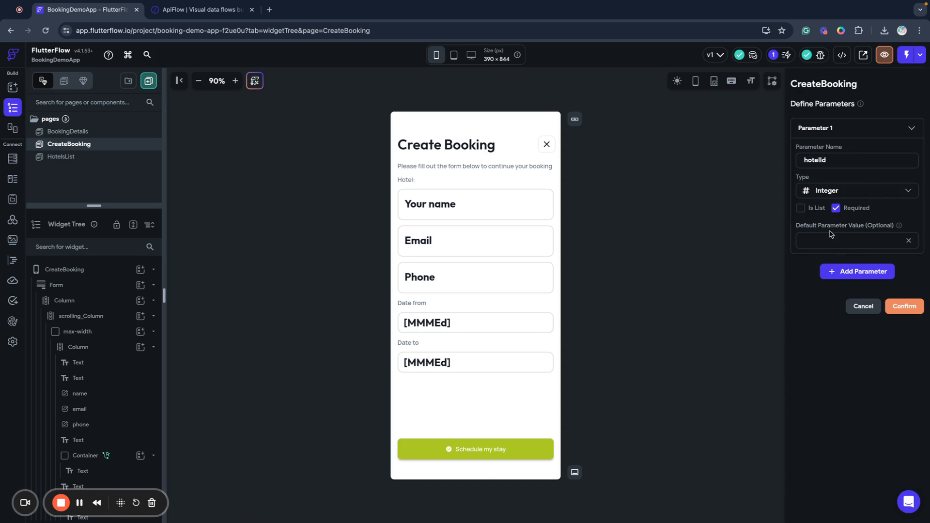
Add a hotelName page parameter of type String and save the parameters.
{"action": "left_click", "coordinate": [847, 272]}
{"action": "type", "text": "hotelName"}
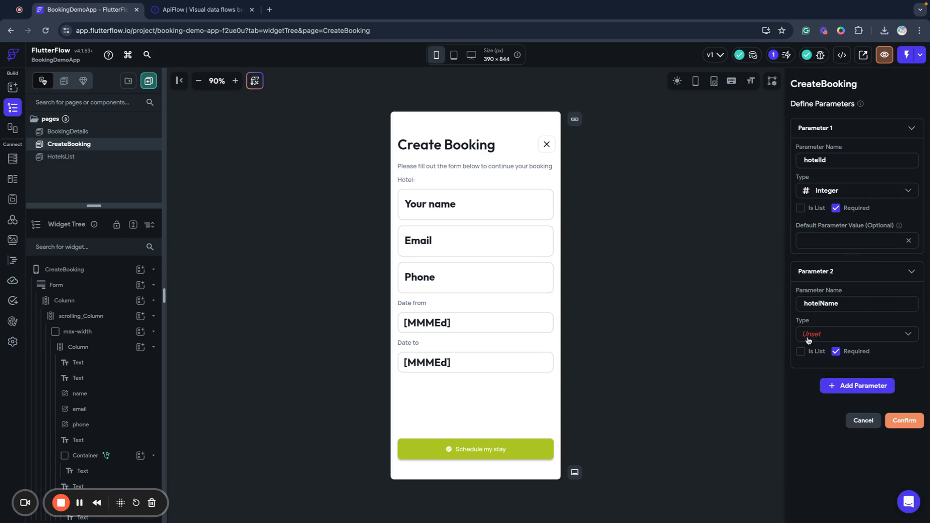
{"action": "left_click", "coordinate": [837, 339]}
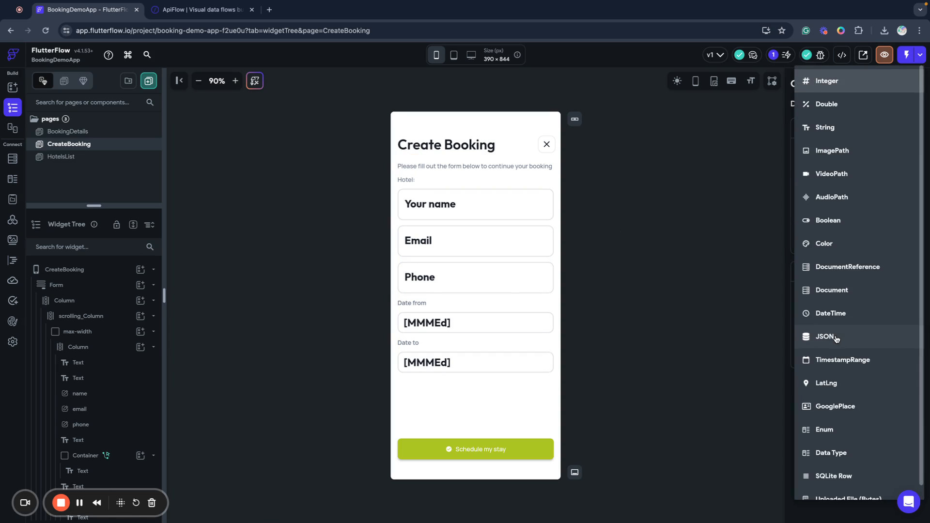
{"action": "left_click", "coordinate": [836, 129]}
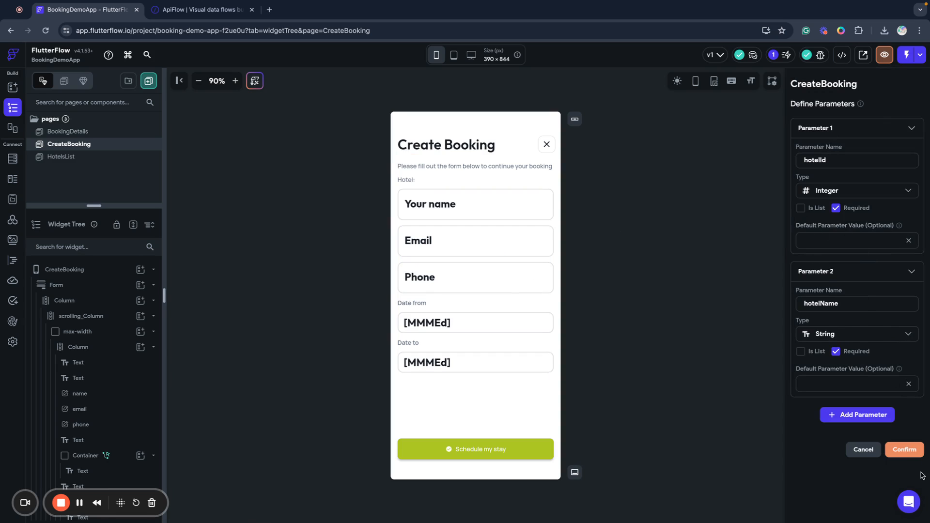
{"action": "left_click", "coordinate": [904, 450]}
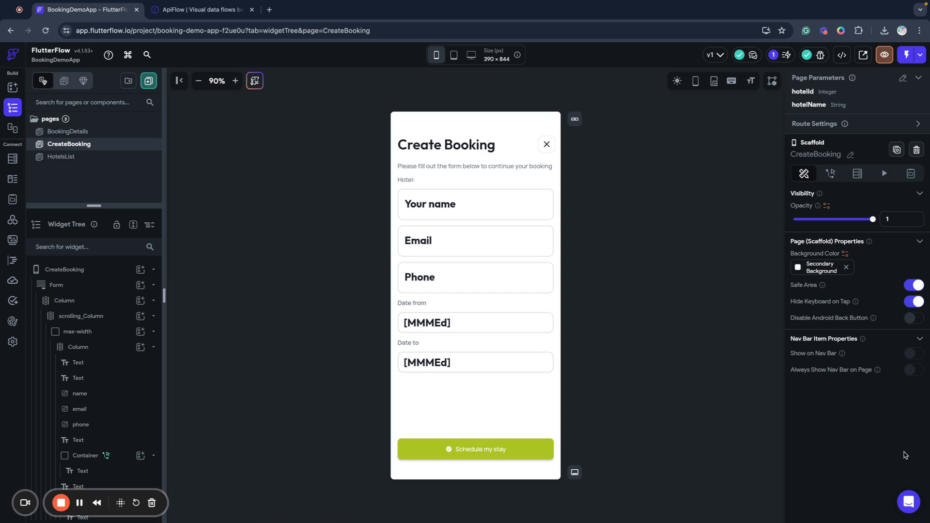
Combine the 'Hotel:' label text with the hotelName page parameter as its second part.
{"action": "left_click", "coordinate": [412, 180]}
{"action": "left_click", "coordinate": [807, 165]}
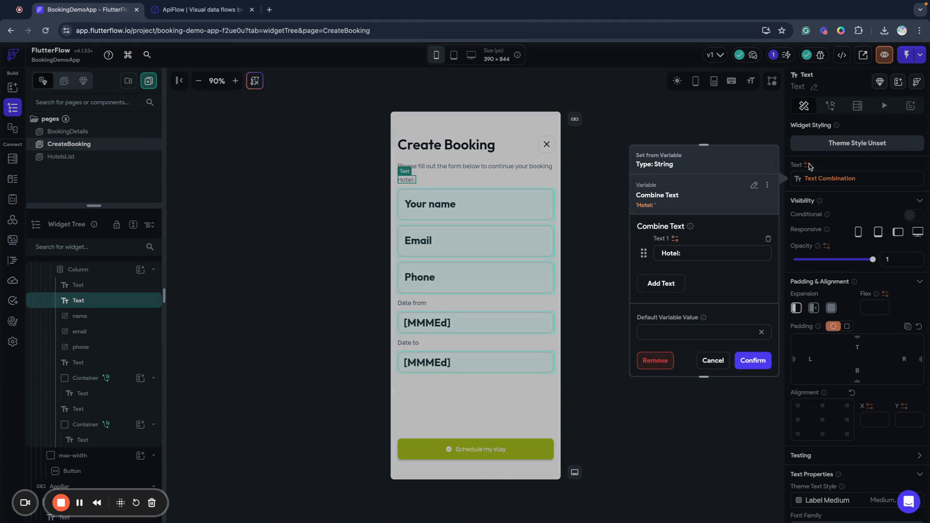
{"action": "left_click", "coordinate": [662, 285]}
{"action": "left_click", "coordinate": [676, 273]}
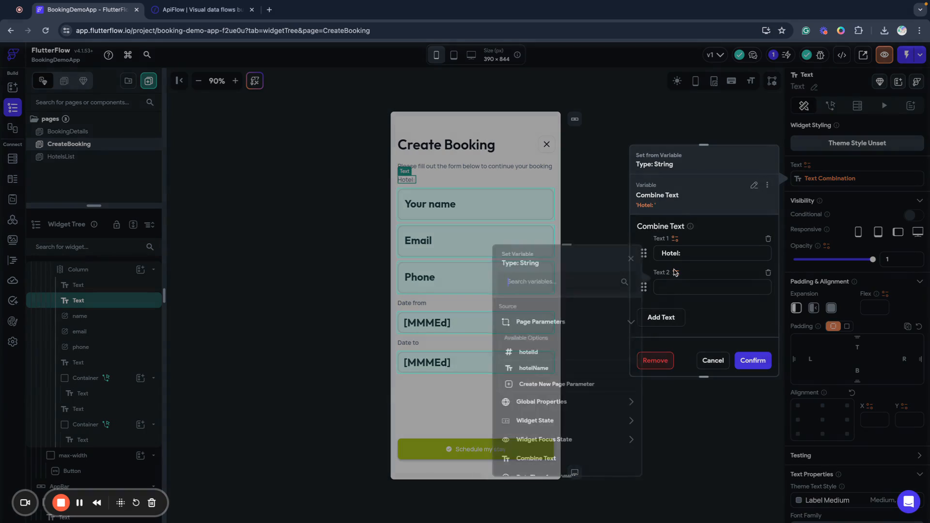
{"action": "left_click", "coordinate": [539, 369]}
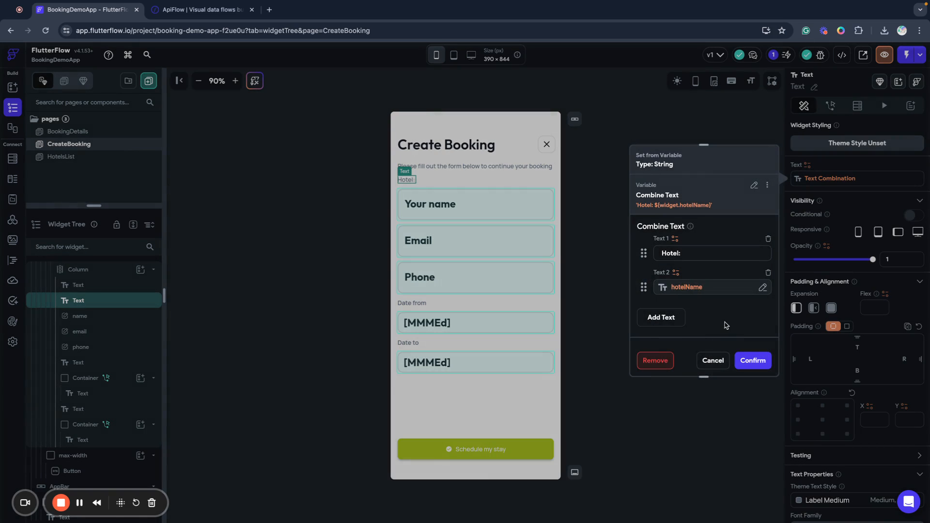
{"action": "left_click", "coordinate": [753, 360]}
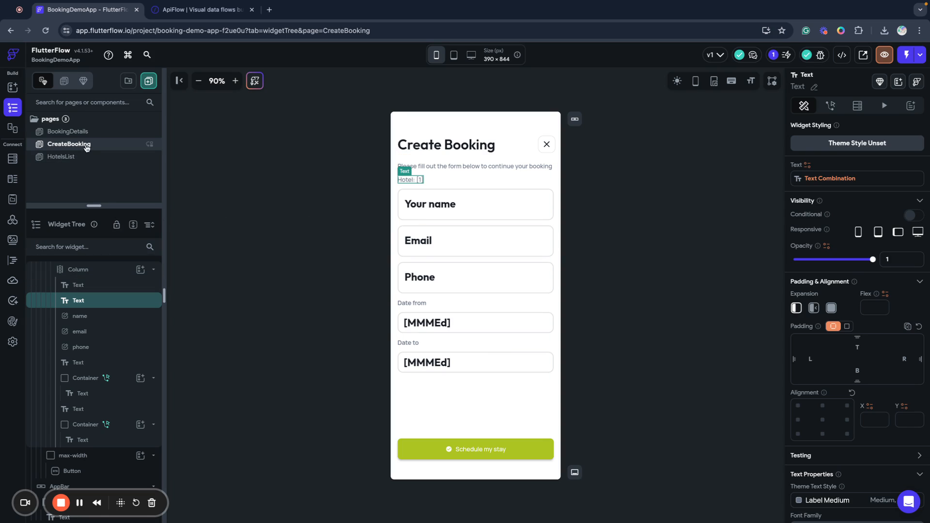
On HotelsList, give the Make booking now button a Navigate To CreateBooking action.
{"action": "left_click", "coordinate": [72, 134]}
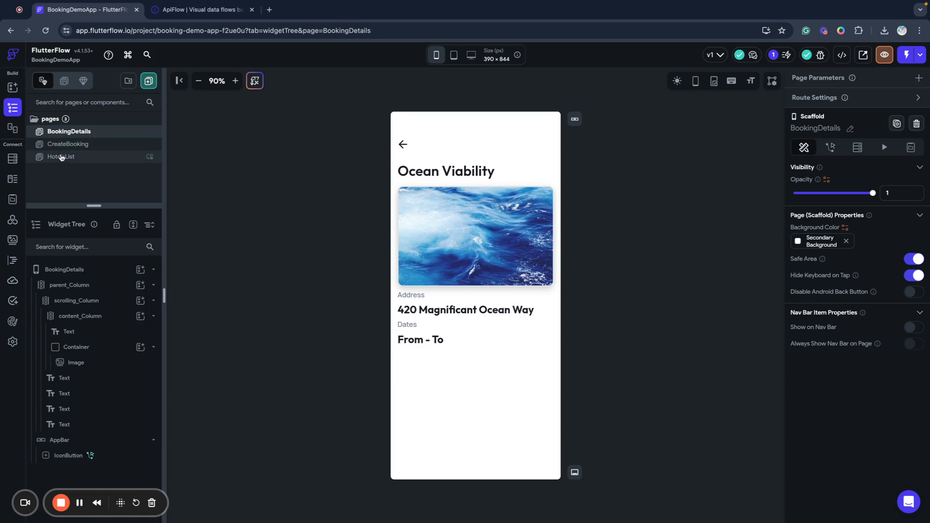
{"action": "left_click", "coordinate": [61, 157]}
{"action": "left_click", "coordinate": [494, 309]}
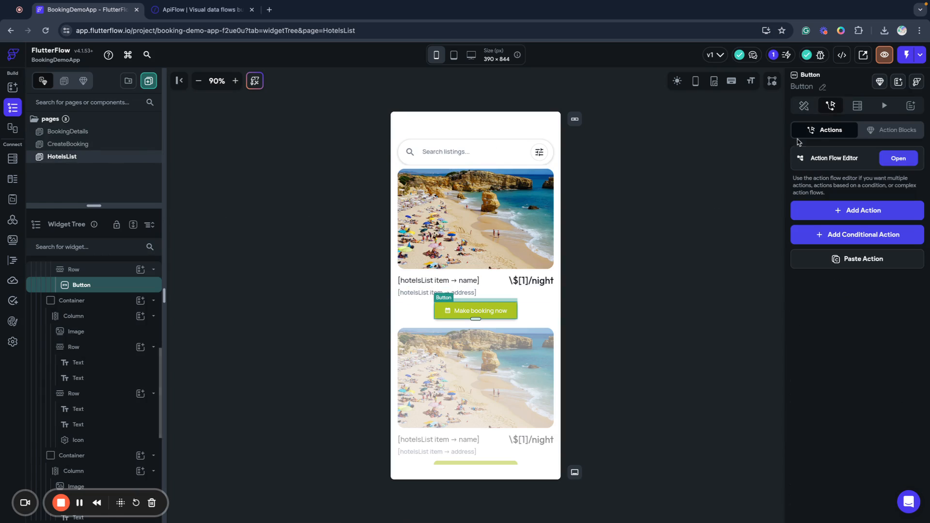
{"action": "left_click", "coordinate": [897, 159]}
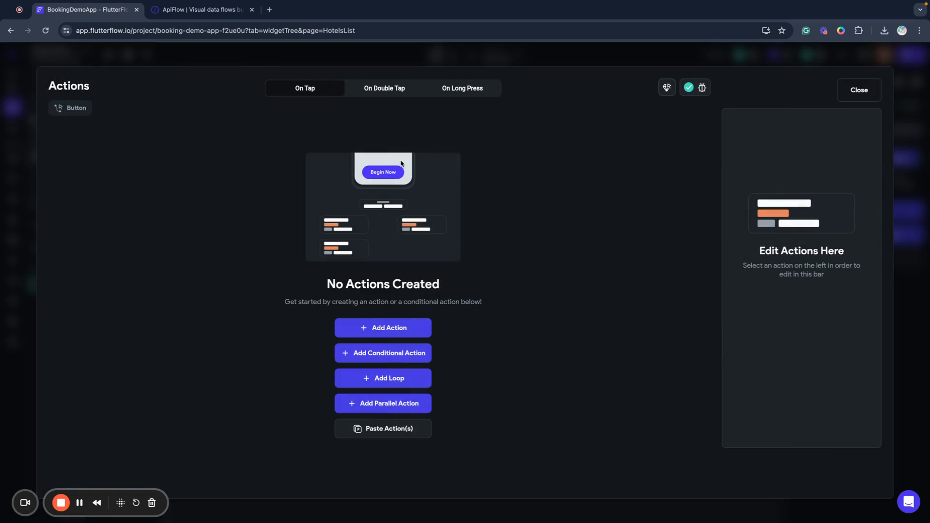
{"action": "left_click", "coordinate": [407, 329]}
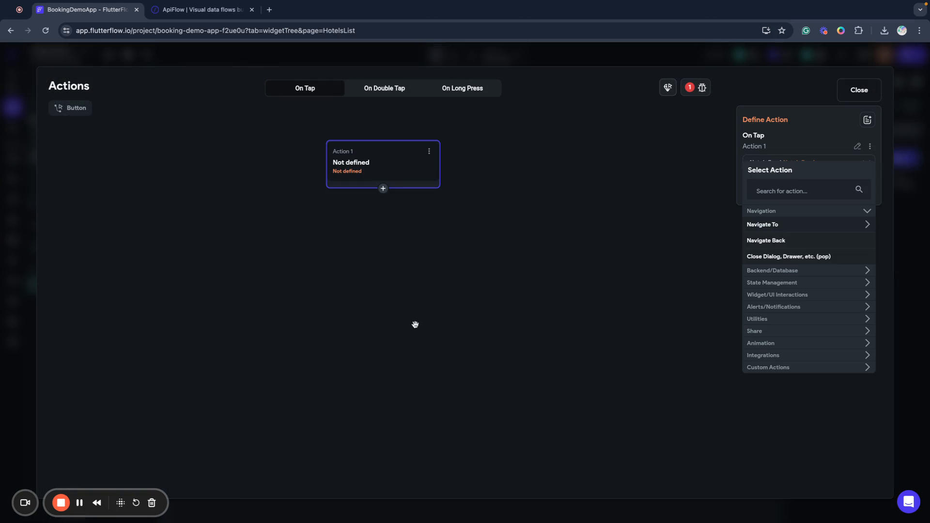
{"action": "left_click", "coordinate": [767, 227]}
{"action": "left_click", "coordinate": [774, 257]}
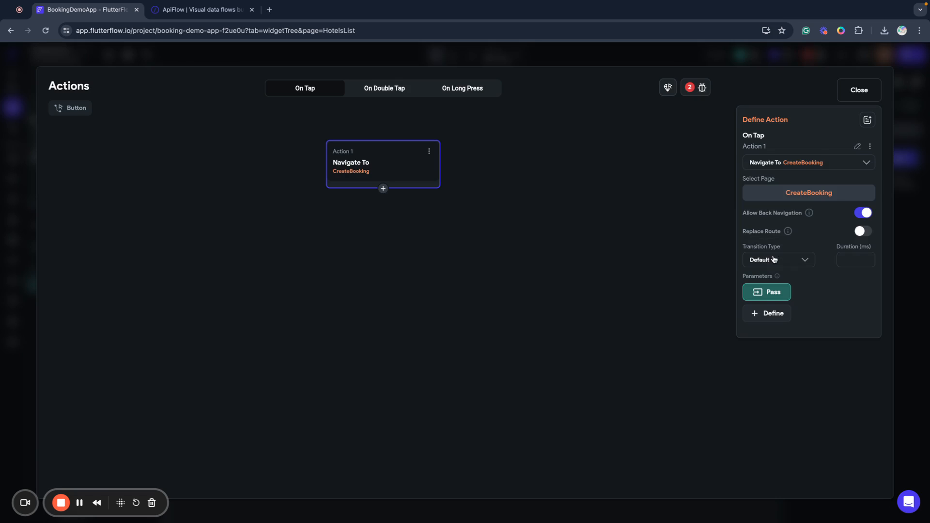
Pass hotelId as the hotelsList item's hotel_id field.
{"action": "left_click", "coordinate": [763, 297]}
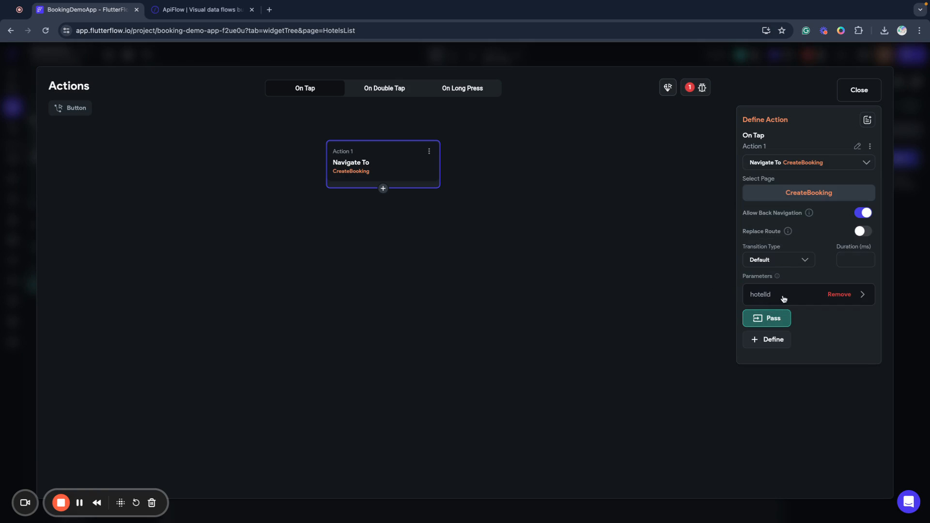
{"action": "left_click", "coordinate": [775, 295]}
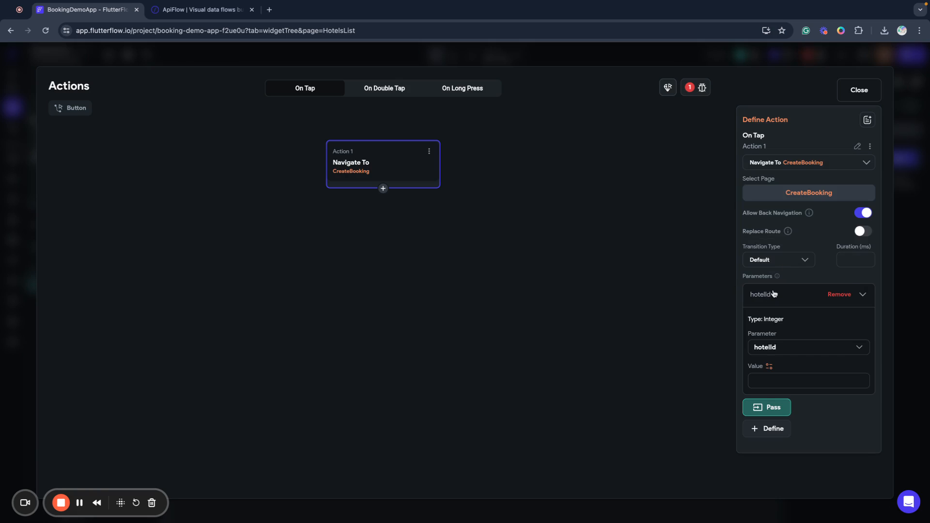
{"action": "left_click", "coordinate": [770, 368]}
{"action": "left_click", "coordinate": [634, 403]}
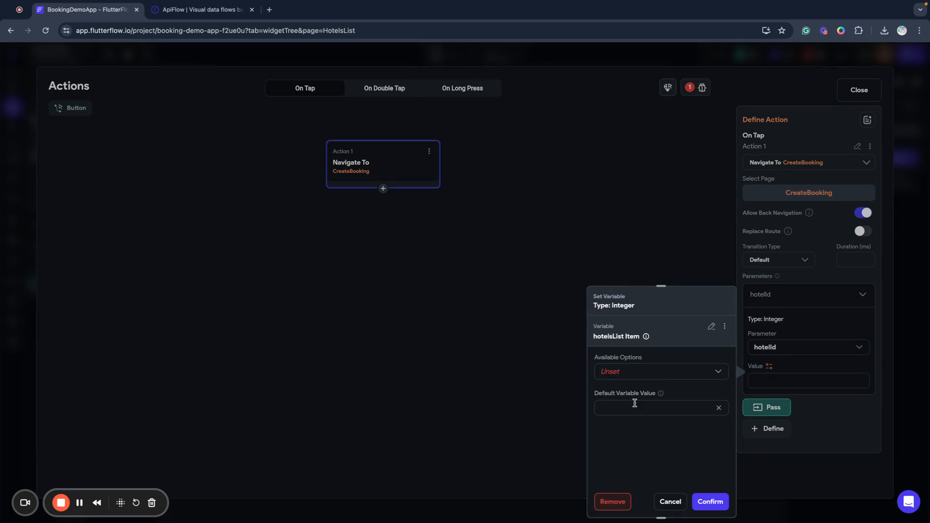
{"action": "left_click", "coordinate": [617, 373]}
{"action": "left_click", "coordinate": [626, 391]}
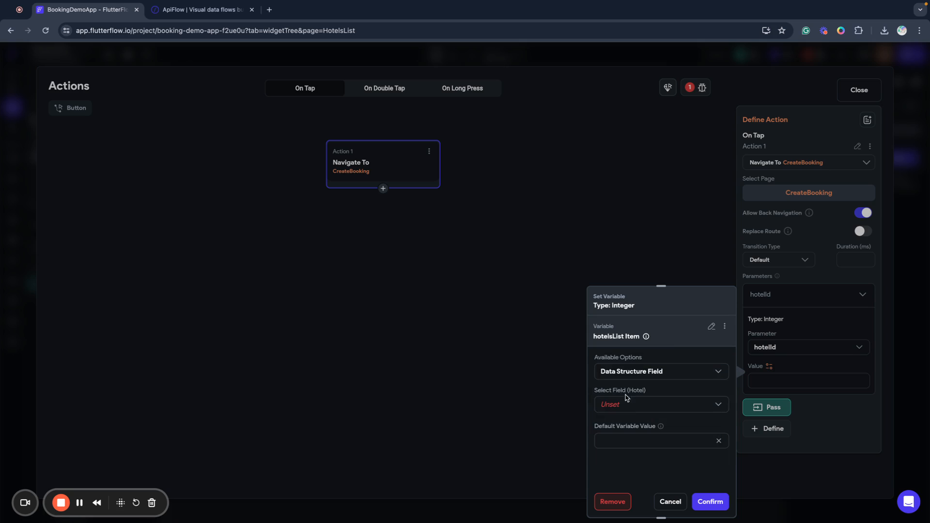
{"action": "left_click", "coordinate": [621, 410]}
{"action": "left_click", "coordinate": [620, 396]}
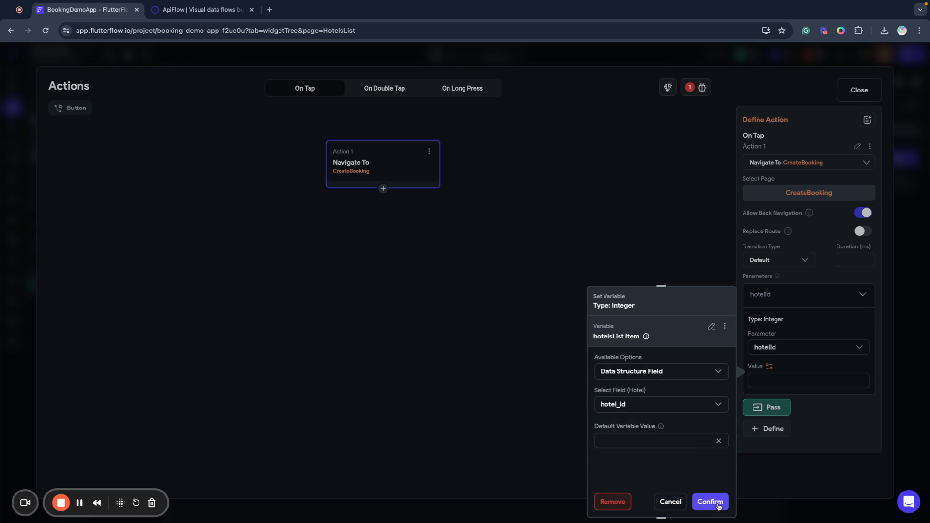
{"action": "left_click", "coordinate": [719, 504]}
Pass hotelName as the hotelsList item's name field and close the action editor.
{"action": "left_click", "coordinate": [778, 407]}
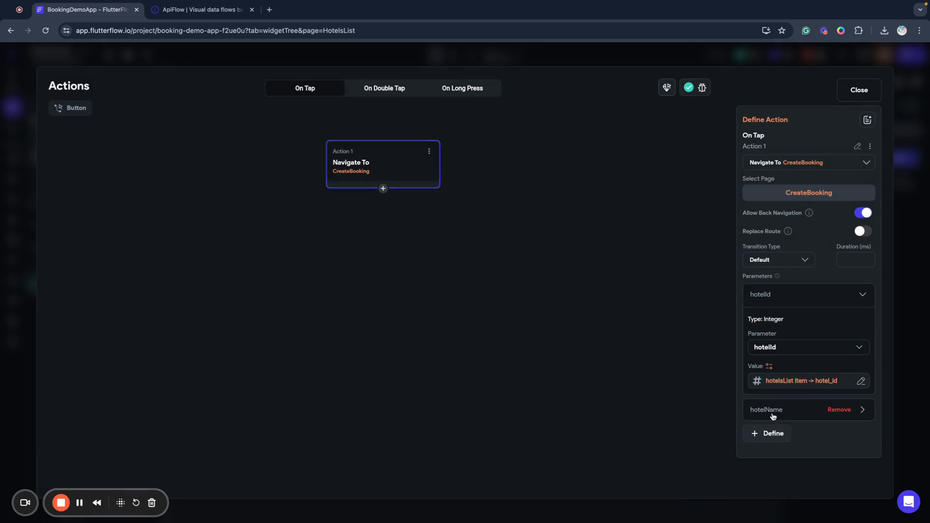
{"action": "left_click", "coordinate": [776, 406]}
{"action": "scroll", "coordinate": [772, 409], "scroll_direction": "down", "scroll_amount": 2}
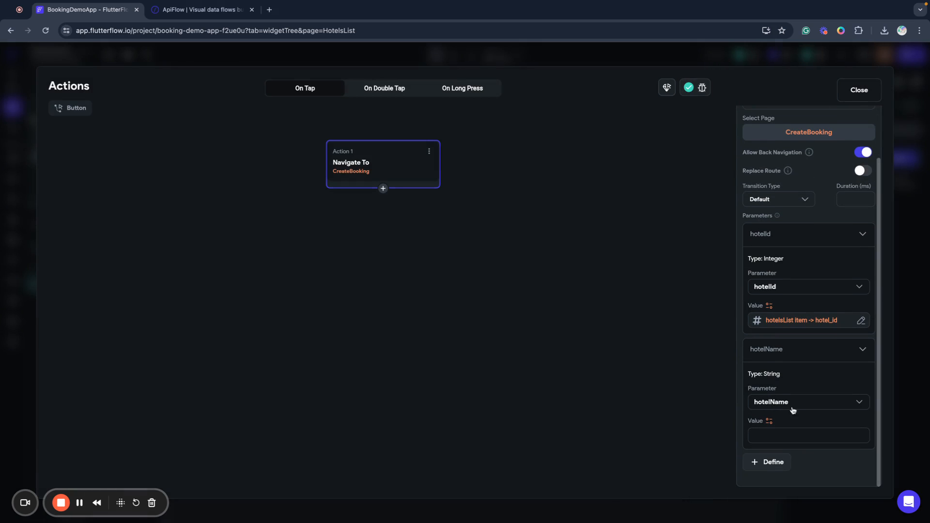
{"action": "left_click", "coordinate": [769, 421]}
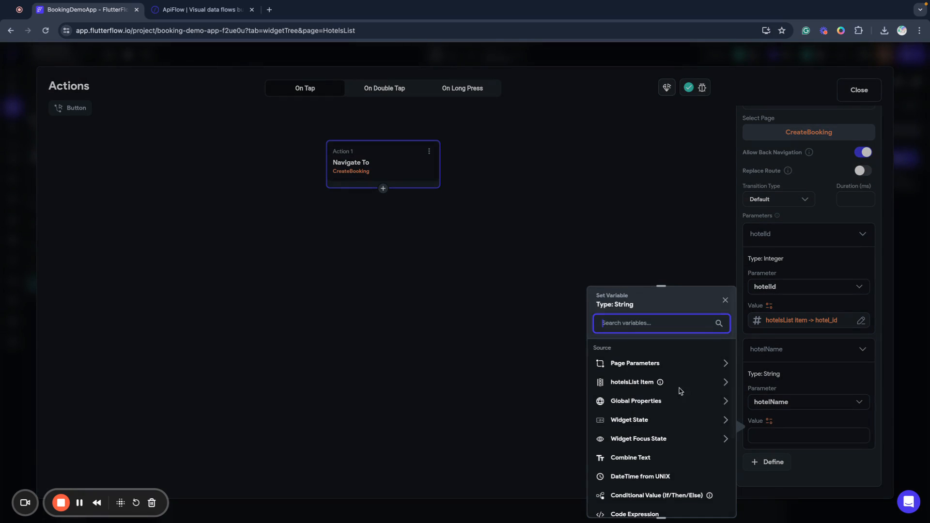
{"action": "left_click", "coordinate": [627, 381]}
{"action": "left_click", "coordinate": [621, 373]}
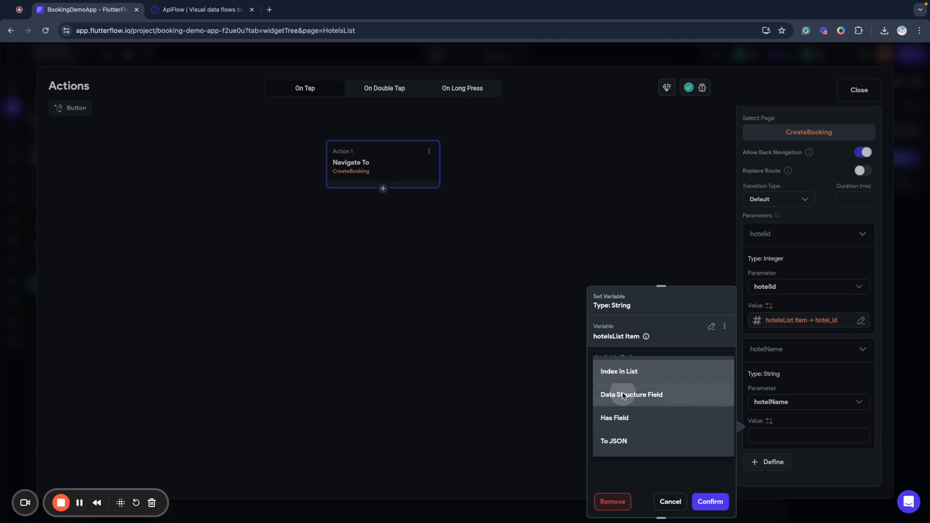
{"action": "left_click", "coordinate": [622, 389]}
{"action": "left_click", "coordinate": [623, 410]}
{"action": "left_click", "coordinate": [618, 417]}
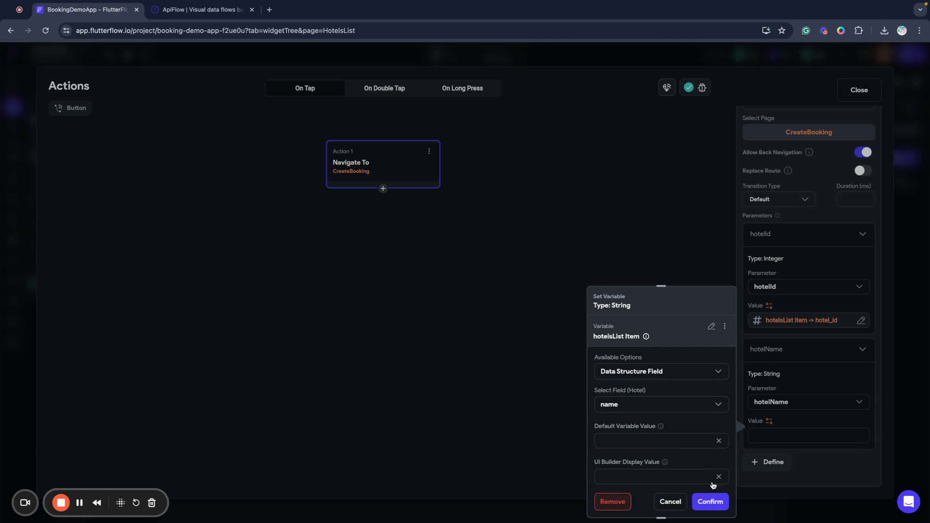
{"action": "left_click", "coordinate": [722, 501]}
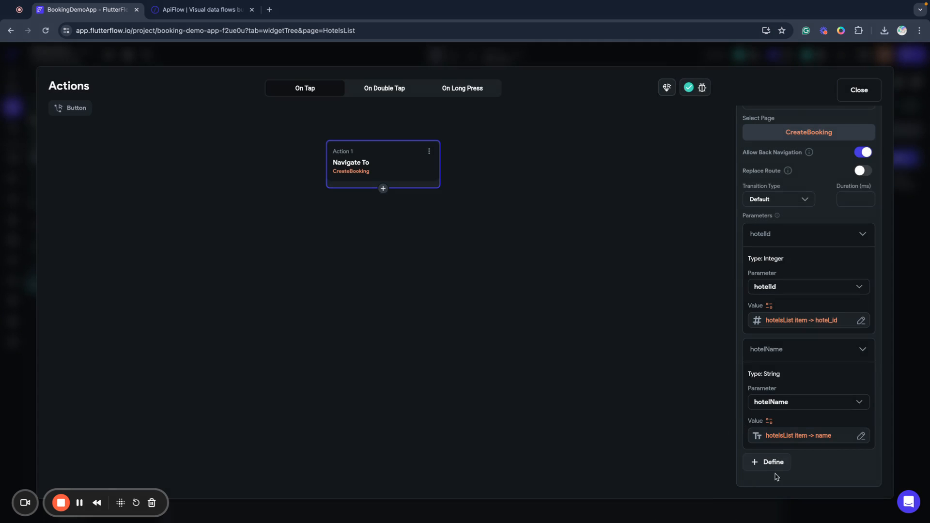
{"action": "left_click", "coordinate": [858, 91]}
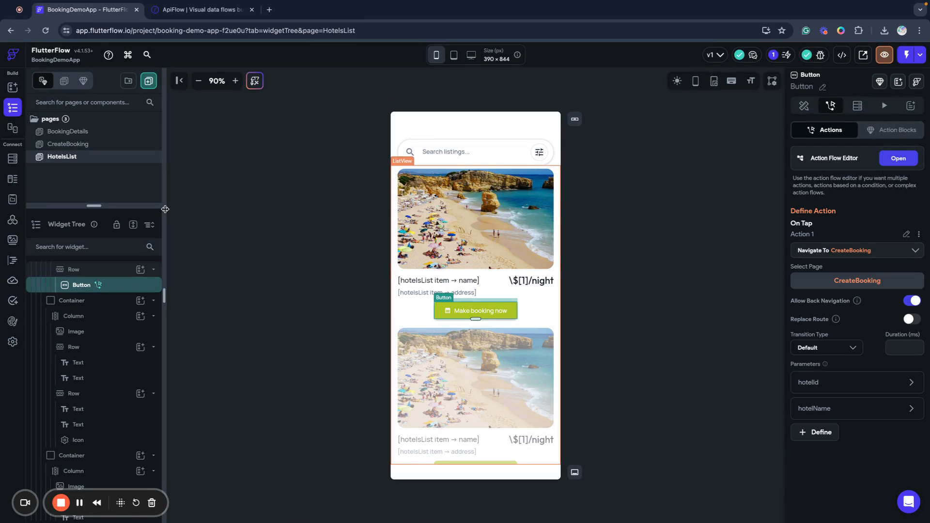
Select CreateBooking's Schedule my stay button, then list the ApiFlow group's API calls.
{"action": "left_click", "coordinate": [78, 145]}
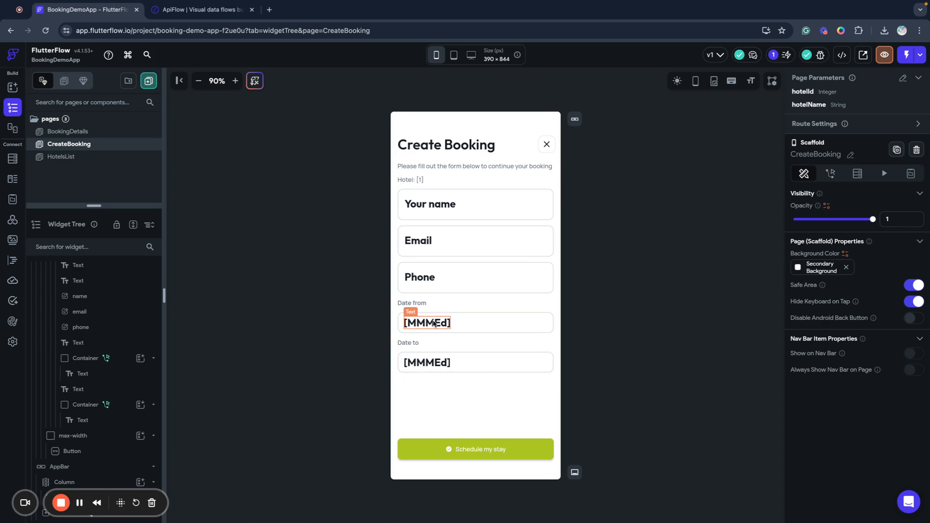
{"action": "left_click", "coordinate": [519, 446]}
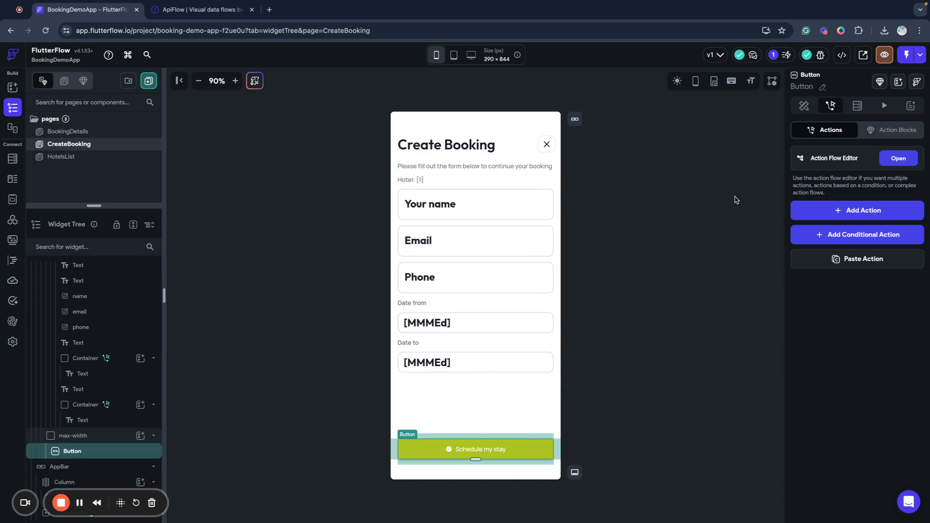
{"action": "left_click", "coordinate": [12, 221]}
{"action": "left_click", "coordinate": [82, 145]}
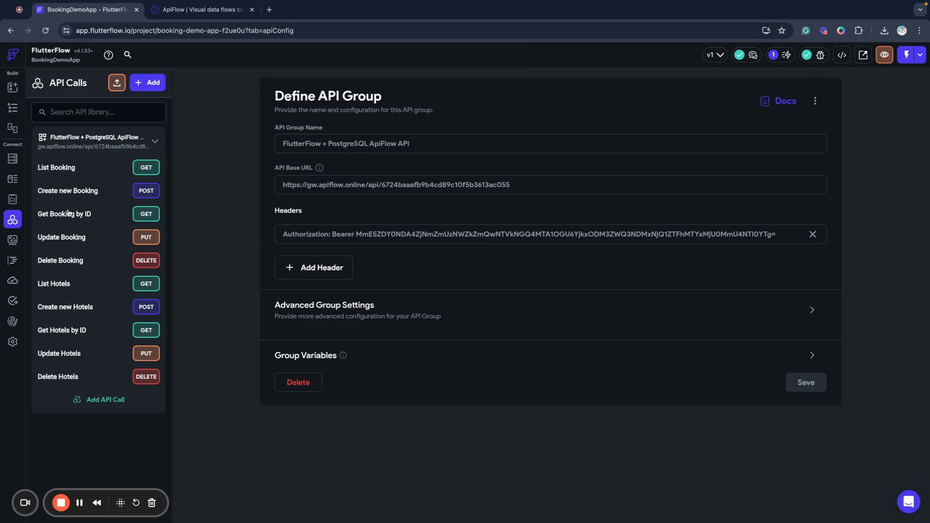
Delete the booking_id line from the Create new Booking JSON body and copy the hotel_id key.
{"action": "left_click", "coordinate": [69, 194]}
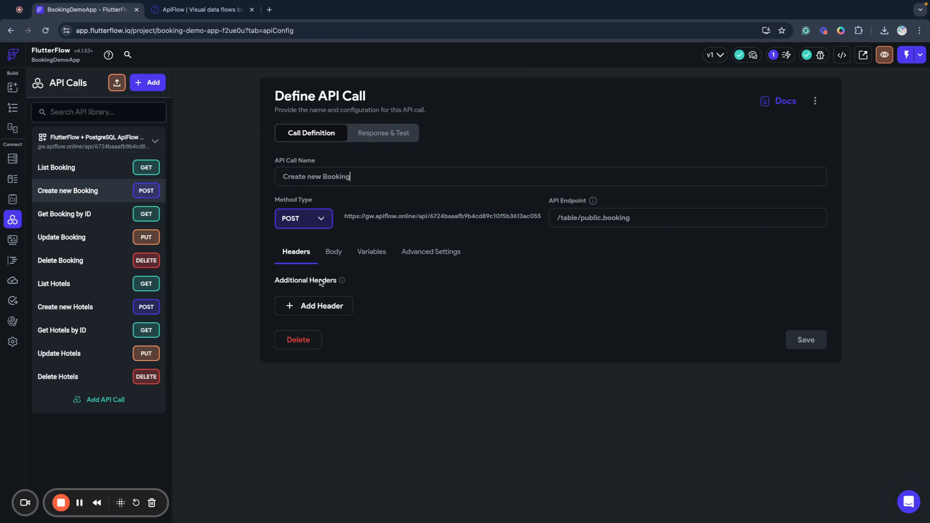
{"action": "left_click", "coordinate": [331, 256]}
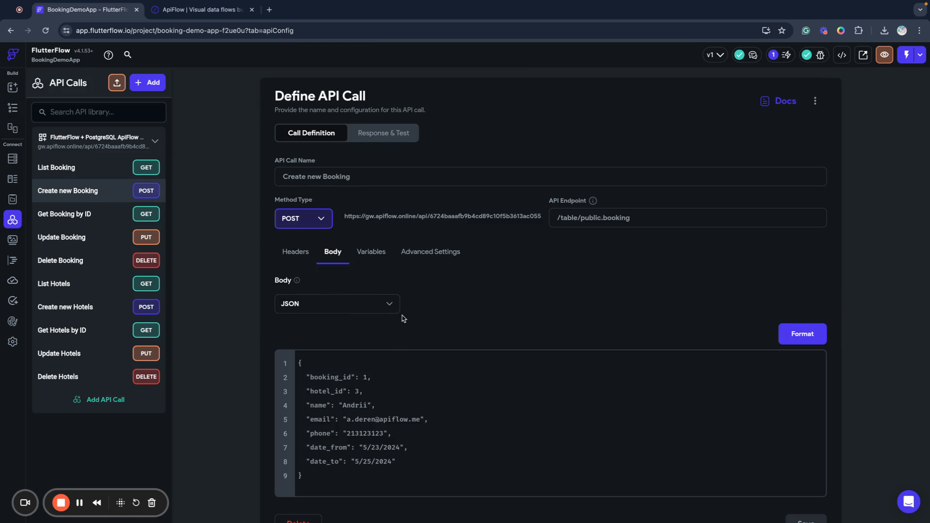
{"action": "triple_click", "coordinate": [383, 369]}
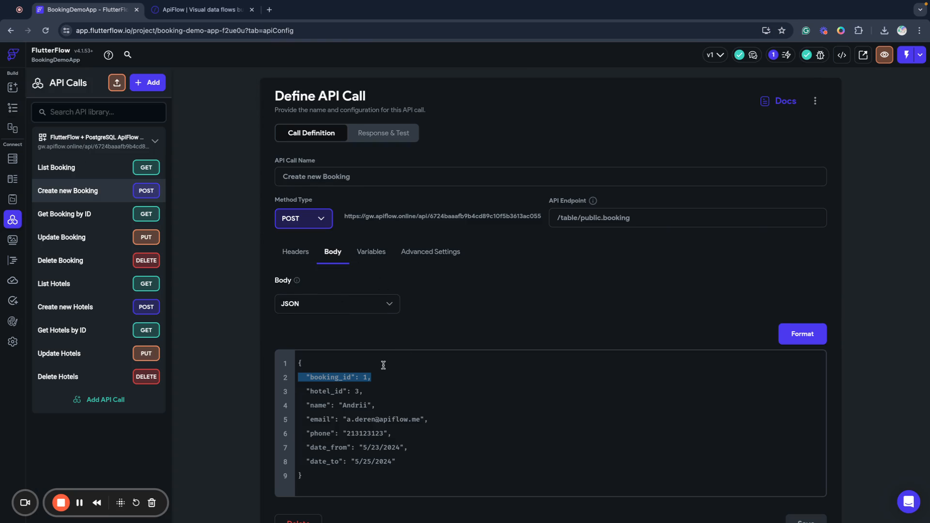
{"action": "key", "text": "BackSpace"}
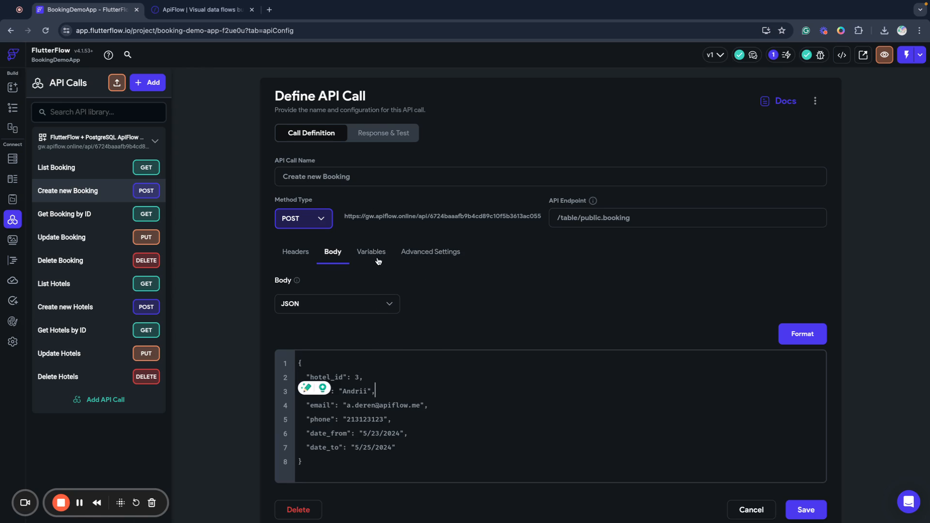
{"action": "double_click", "coordinate": [336, 376]}
{"action": "key", "text": "ctrl+c"}
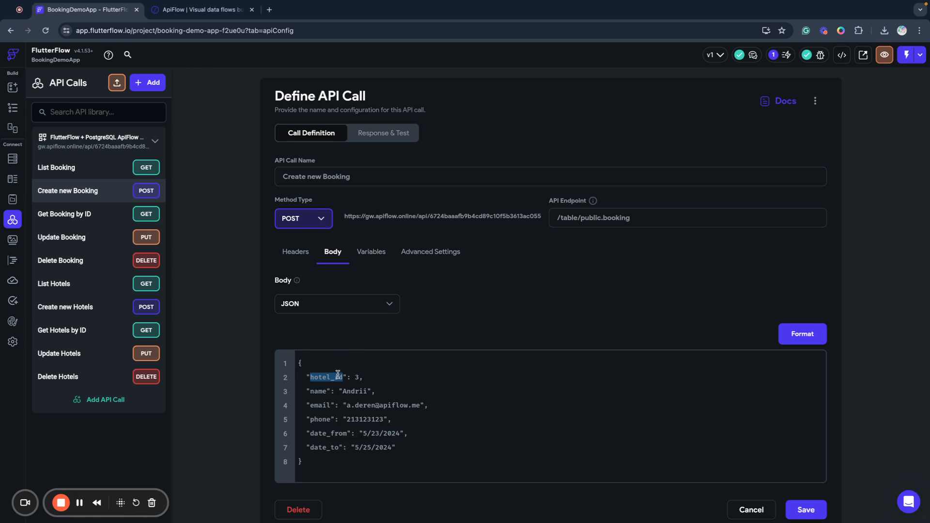
Add the variables hotel_id as Integer and name as String.
{"action": "left_click", "coordinate": [369, 257]}
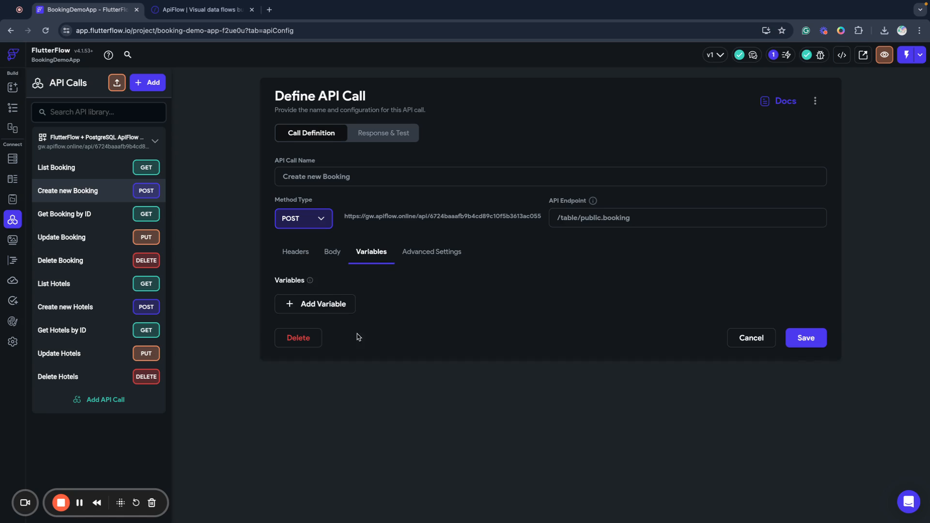
{"action": "left_click", "coordinate": [319, 305]}
{"action": "key", "text": "ctrl+v"}
{"action": "left_click", "coordinate": [466, 312]}
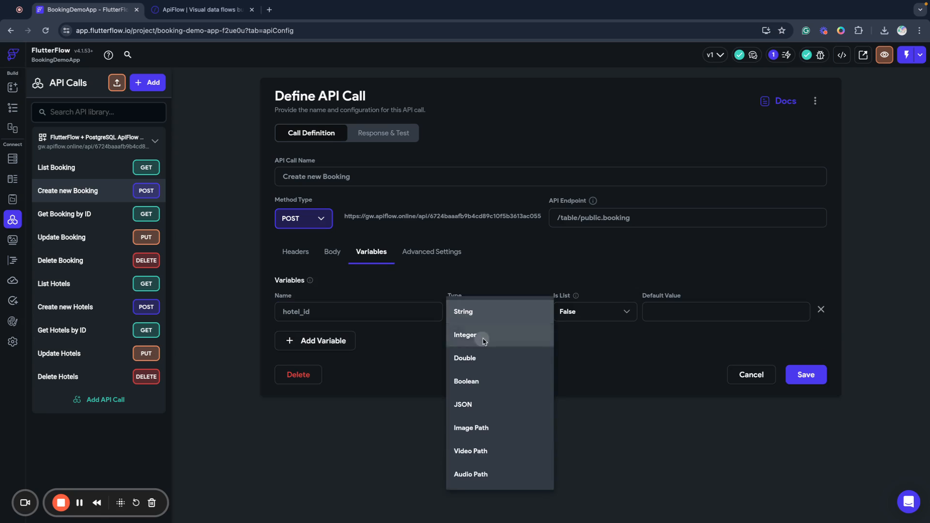
{"action": "left_click", "coordinate": [463, 336]}
{"action": "left_click", "coordinate": [343, 343]}
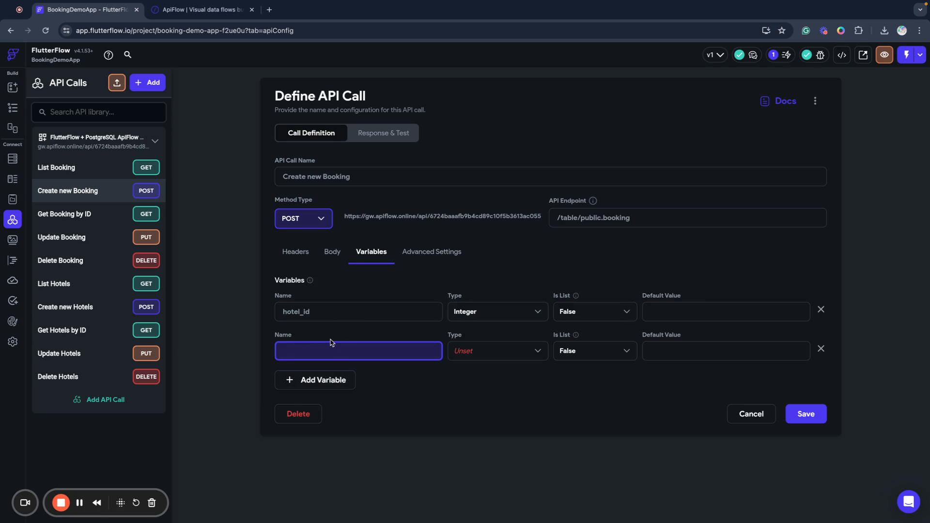
{"action": "type", "text": "name"}
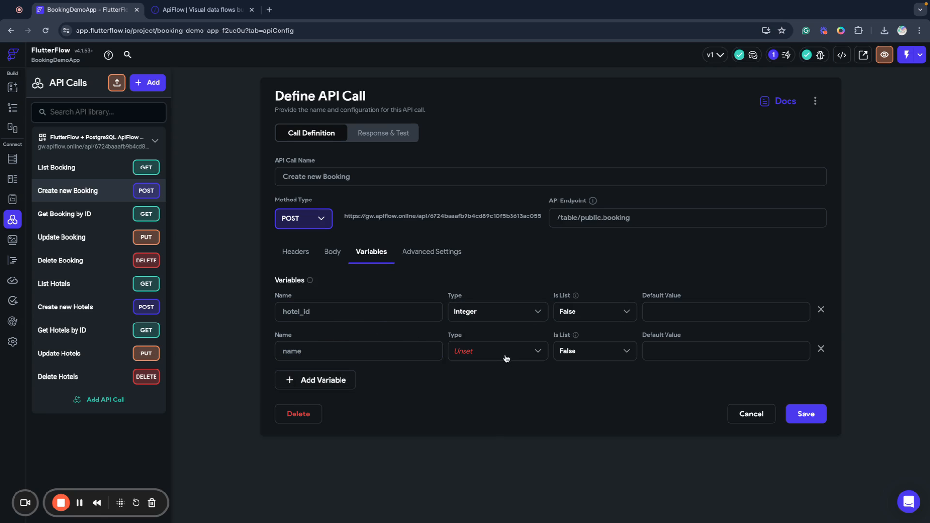
{"action": "left_click", "coordinate": [506, 357]}
{"action": "left_click", "coordinate": [490, 322]}
Add email and phone variables, both as String.
{"action": "left_click", "coordinate": [347, 381]}
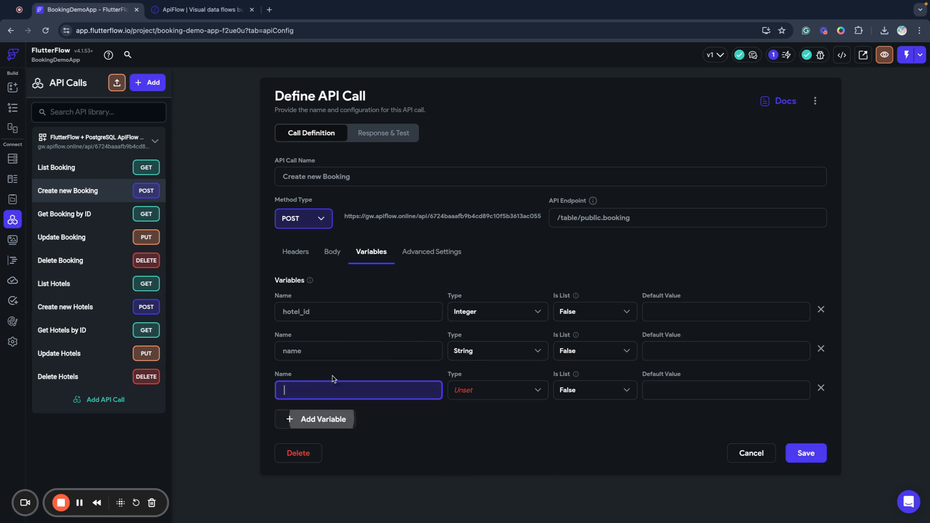
{"action": "type", "text": "email"}
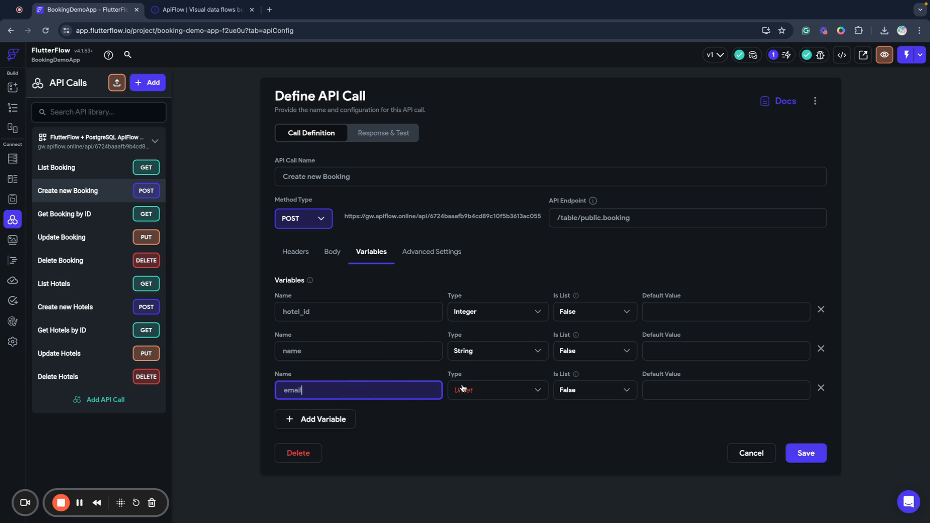
{"action": "left_click", "coordinate": [463, 387]}
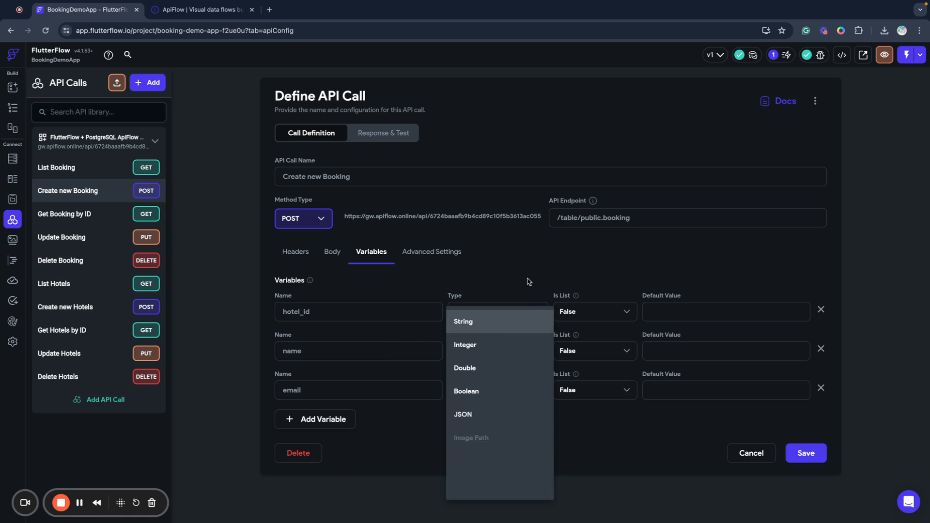
{"action": "left_click", "coordinate": [493, 324]}
{"action": "left_click", "coordinate": [322, 419]}
{"action": "left_click", "coordinate": [311, 424]}
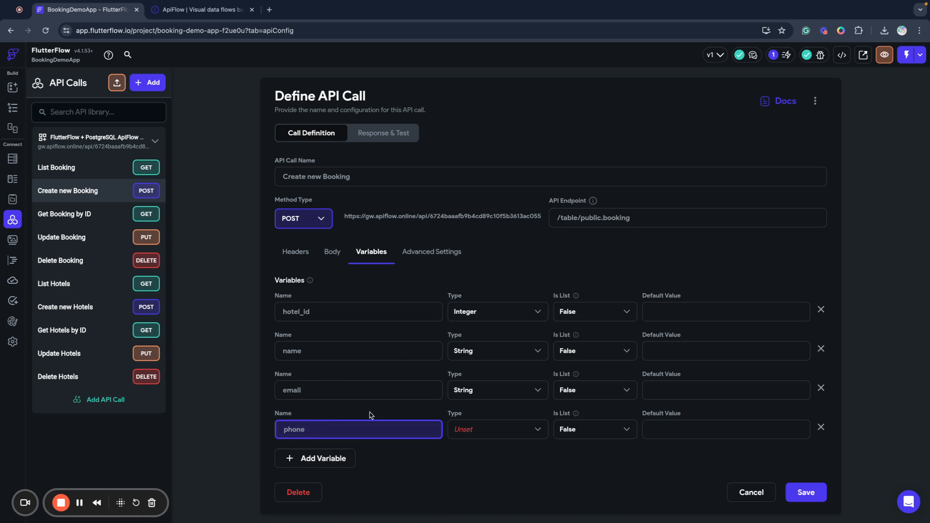
{"action": "left_click", "coordinate": [483, 433]}
{"action": "left_click", "coordinate": [479, 344]}
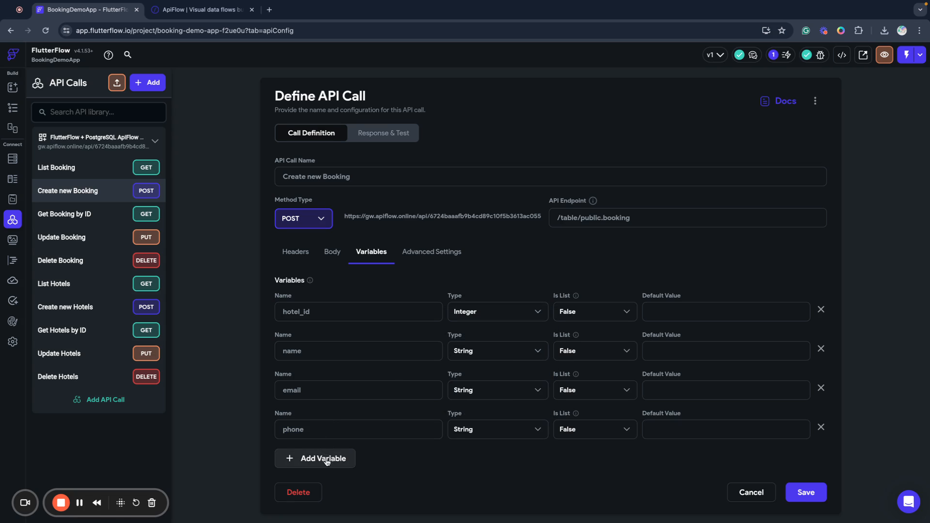
Add date_from and date_to as String variables and save the variable definitions.
{"action": "left_click", "coordinate": [328, 459]}
{"action": "scroll", "coordinate": [345, 460], "scroll_direction": "down", "scroll_amount": 1}
{"action": "type", "text": "date_from"}
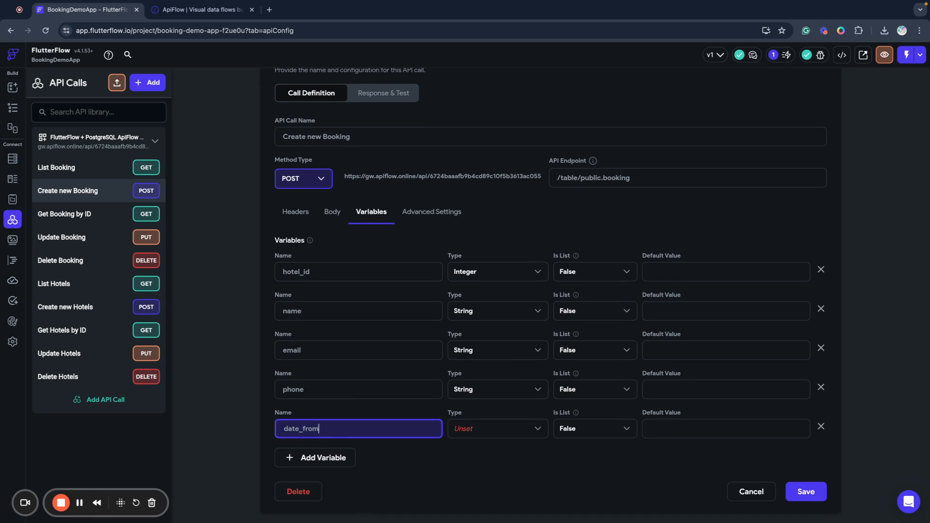
{"action": "left_click", "coordinate": [493, 428]}
{"action": "left_click", "coordinate": [487, 322]}
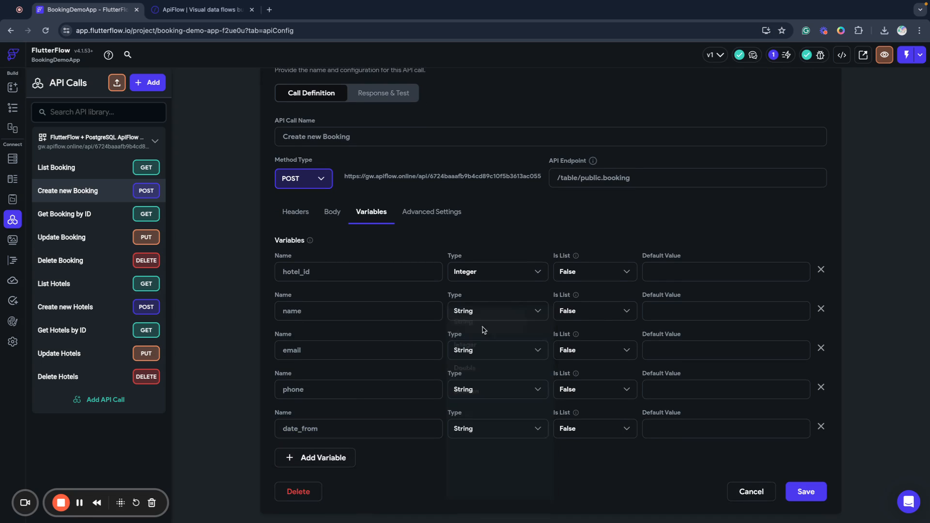
{"action": "left_click", "coordinate": [339, 457]}
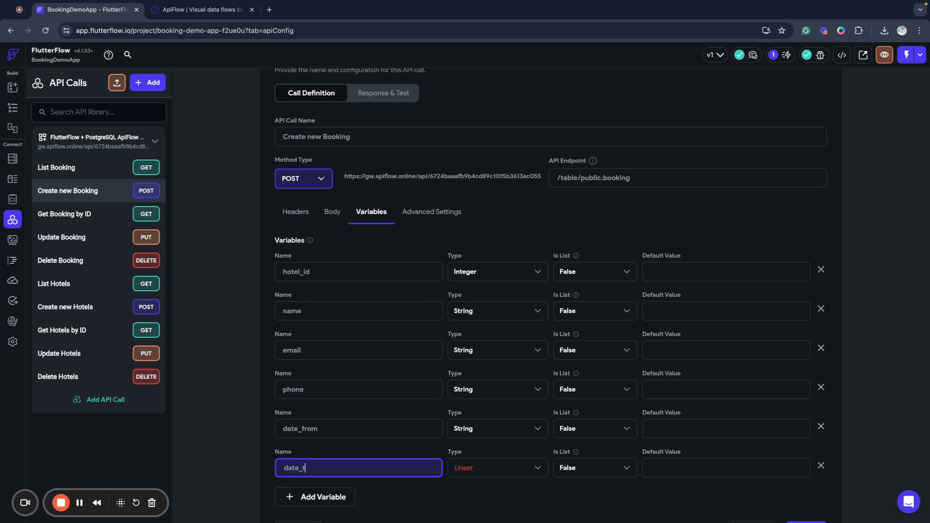
{"action": "left_click", "coordinate": [471, 469]}
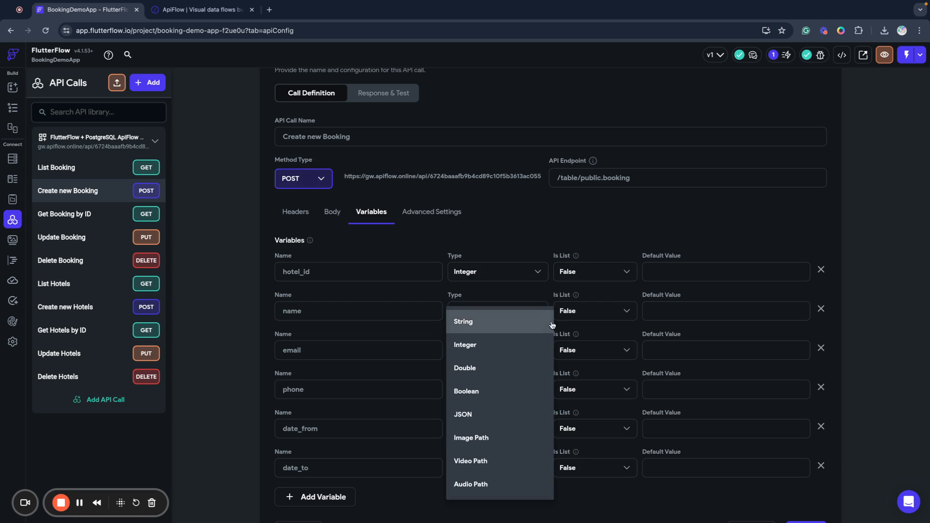
{"action": "left_click", "coordinate": [525, 318]}
{"action": "scroll", "coordinate": [476, 362], "scroll_direction": "down", "scroll_amount": 1}
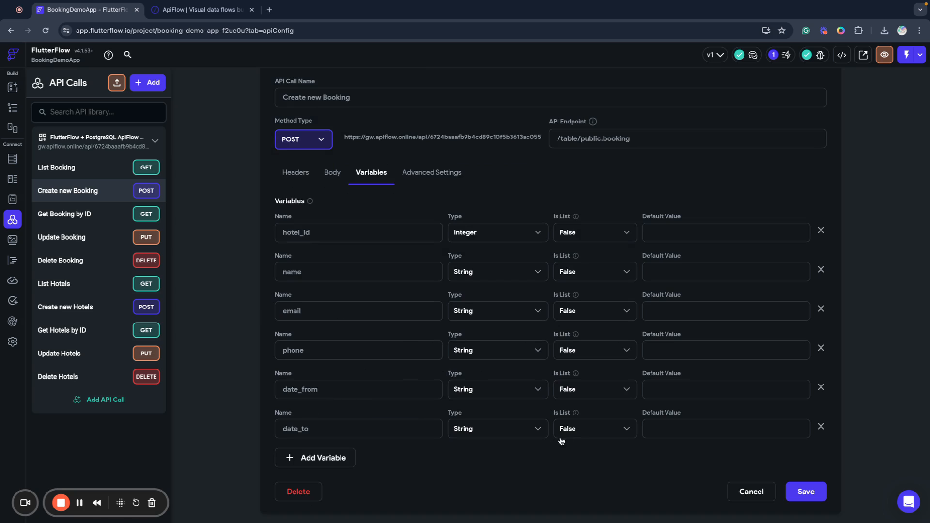
{"action": "left_click", "coordinate": [798, 491]}
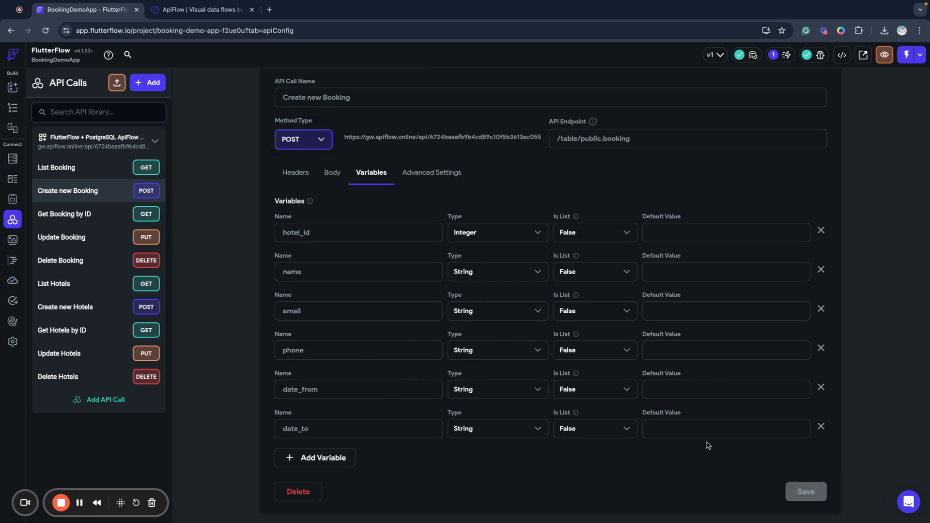
{"action": "left_click", "coordinate": [332, 173]}
Replace the sample hotel_id, name and email values with their matching variables.
{"action": "left_click", "coordinate": [360, 359]}
{"action": "key", "text": "BackSpace"}
{"action": "left_click_drag", "start_coordinate": [337, 317], "coordinate": [358, 369]}
{"action": "double_click", "coordinate": [358, 377]}
{"action": "key", "text": "BackSpace"}
{"action": "left_click_drag", "start_coordinate": [376, 321], "coordinate": [424, 388]}
{"action": "key", "text": "BackSpace"}
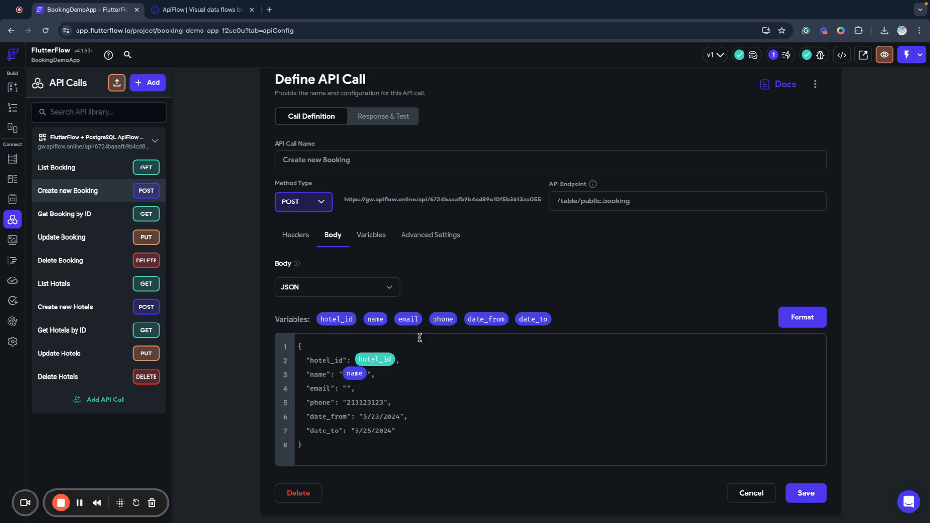
{"action": "left_click_drag", "start_coordinate": [407, 318], "coordinate": [348, 389]}
Replace the phone, date_from and date_to sample values with their variables and save the body.
{"action": "double_click", "coordinate": [361, 403]}
{"action": "key", "text": "BackSpace"}
{"action": "left_click_drag", "start_coordinate": [443, 319], "coordinate": [402, 416]}
{"action": "key", "text": "BackSpace"}
{"action": "left_click_drag", "start_coordinate": [484, 320], "coordinate": [398, 430]}
{"action": "key", "text": "BackSpace"}
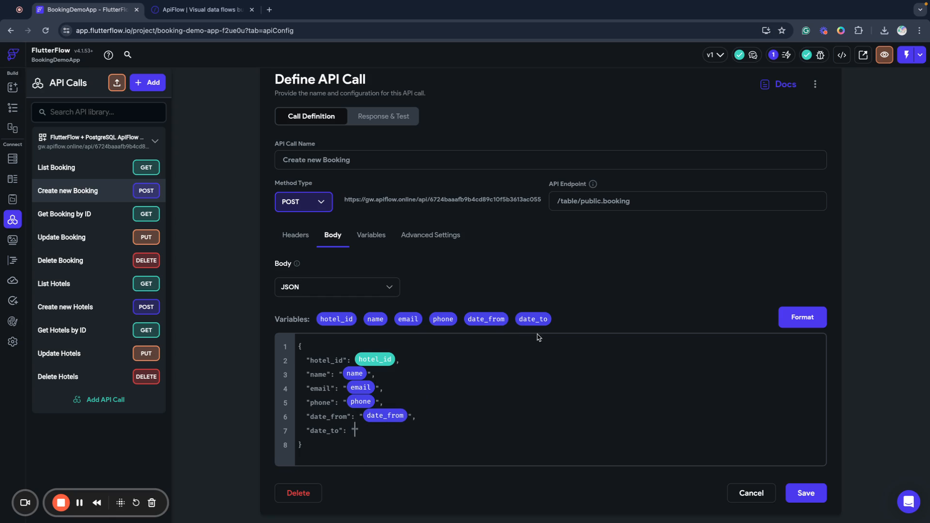
{"action": "left_click_drag", "start_coordinate": [533, 320], "coordinate": [356, 431]}
{"action": "left_click", "coordinate": [804, 494]}
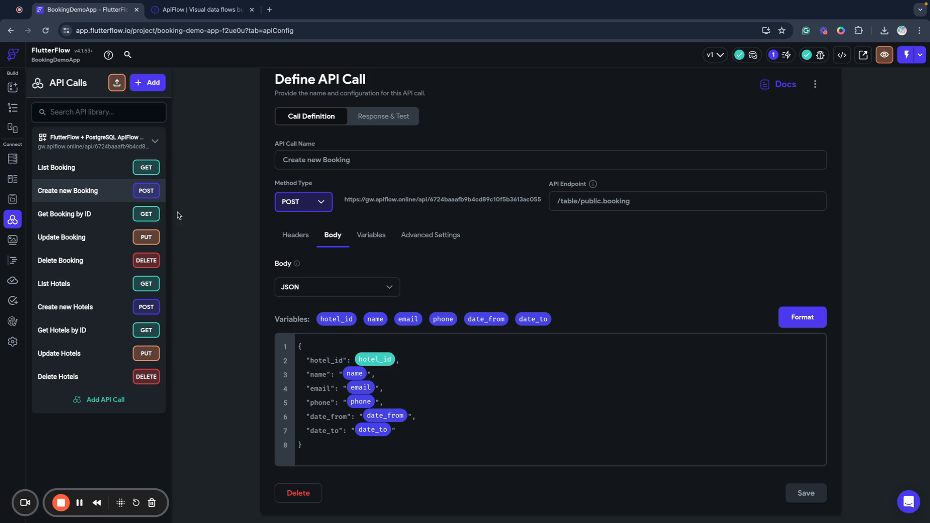
{"action": "left_click", "coordinate": [10, 110]}
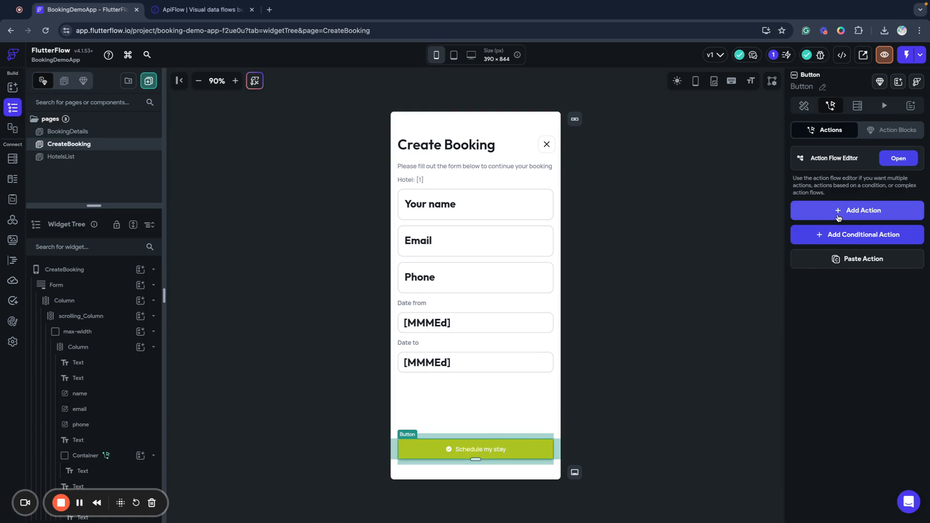
Make the button's first action a 'Sheduling your visit...' snack bar, then add a second action.
{"action": "left_click", "coordinate": [870, 210]}
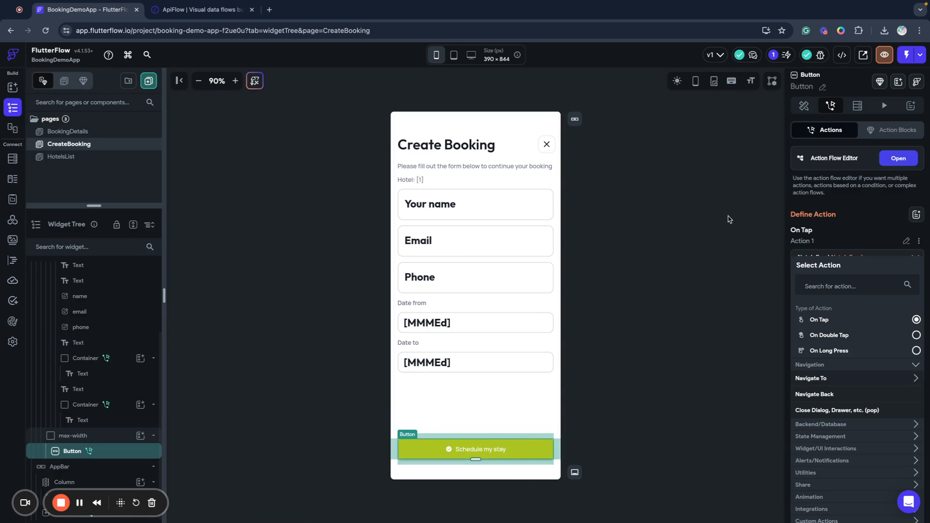
{"action": "left_click", "coordinate": [897, 158]}
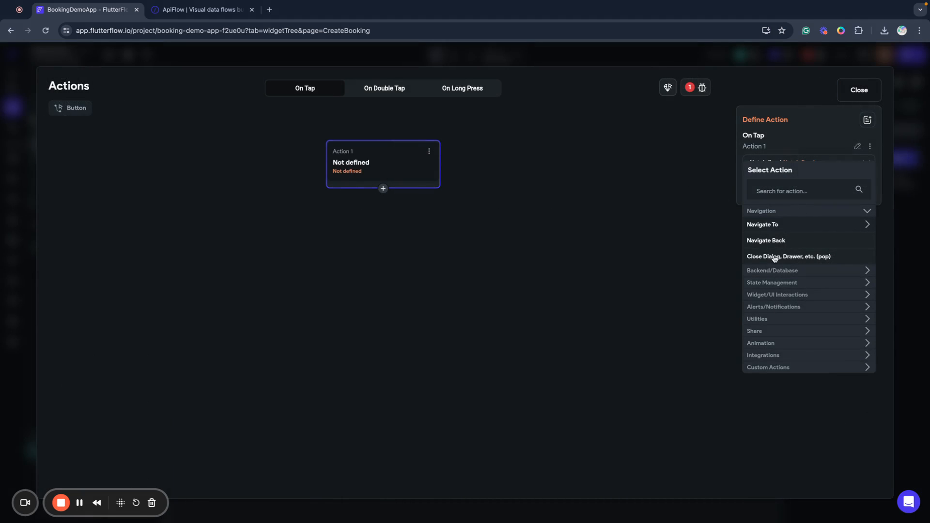
{"action": "left_click", "coordinate": [767, 308]}
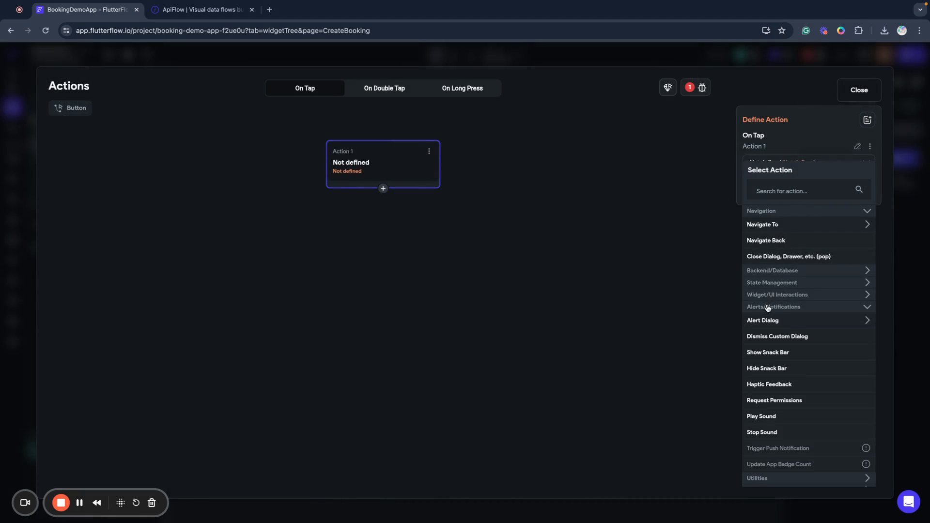
{"action": "left_click", "coordinate": [769, 353]}
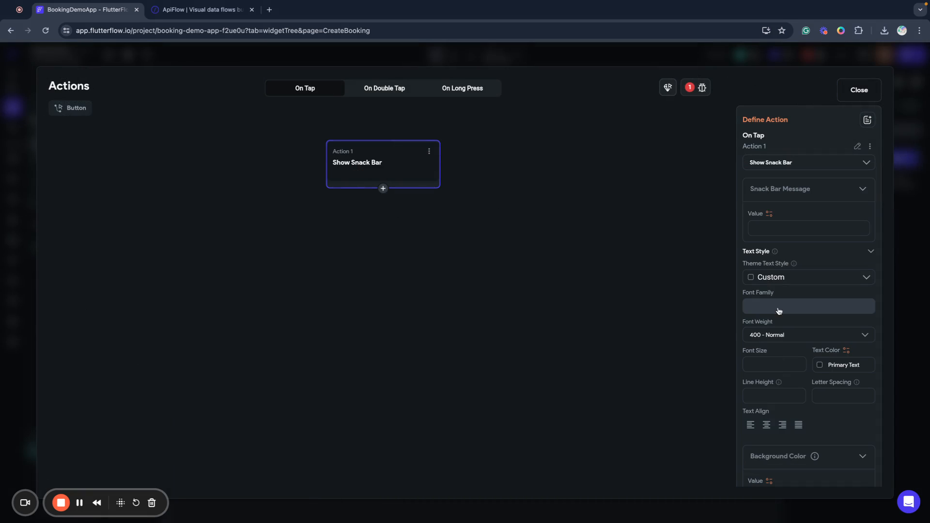
{"action": "left_click", "coordinate": [783, 225]}
{"action": "type", "text": "Sheduling your visit..."}
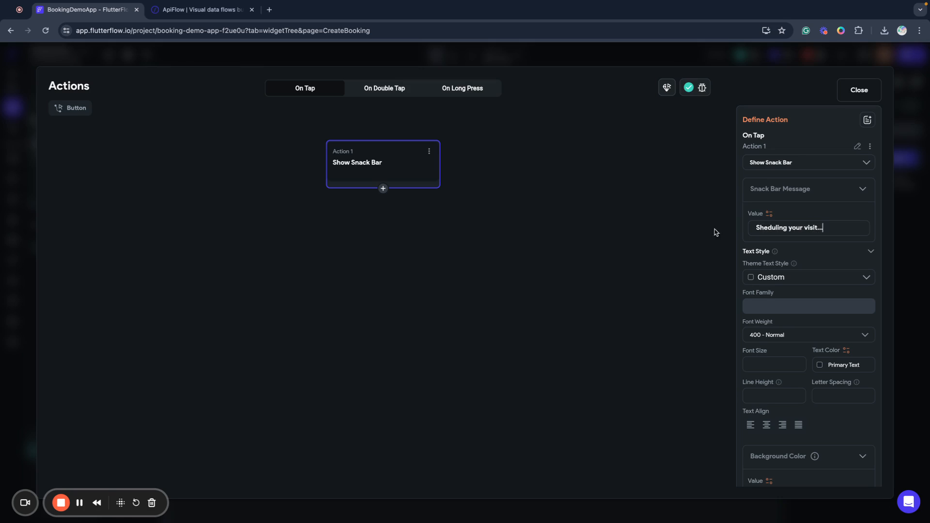
{"action": "left_click", "coordinate": [383, 188]}
{"action": "left_click", "coordinate": [385, 208]}
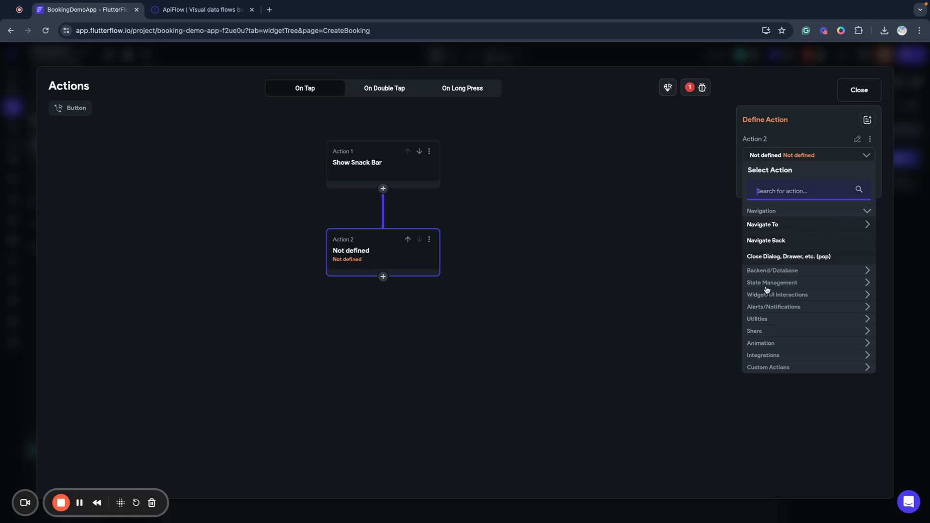
Make Action 2 the ApiFlow group's Create new Booking API call.
{"action": "left_click", "coordinate": [767, 271]}
{"action": "left_click", "coordinate": [768, 300]}
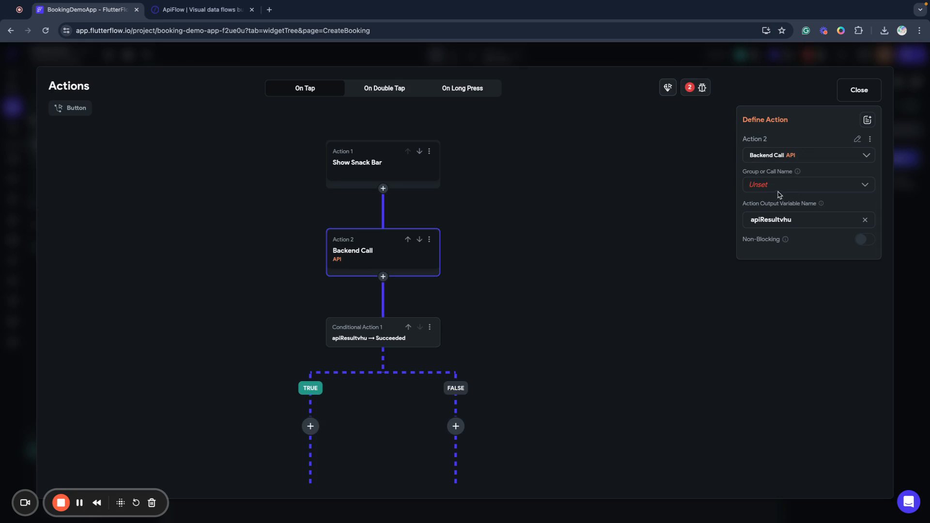
{"action": "left_click", "coordinate": [774, 191]}
{"action": "left_click", "coordinate": [773, 192]}
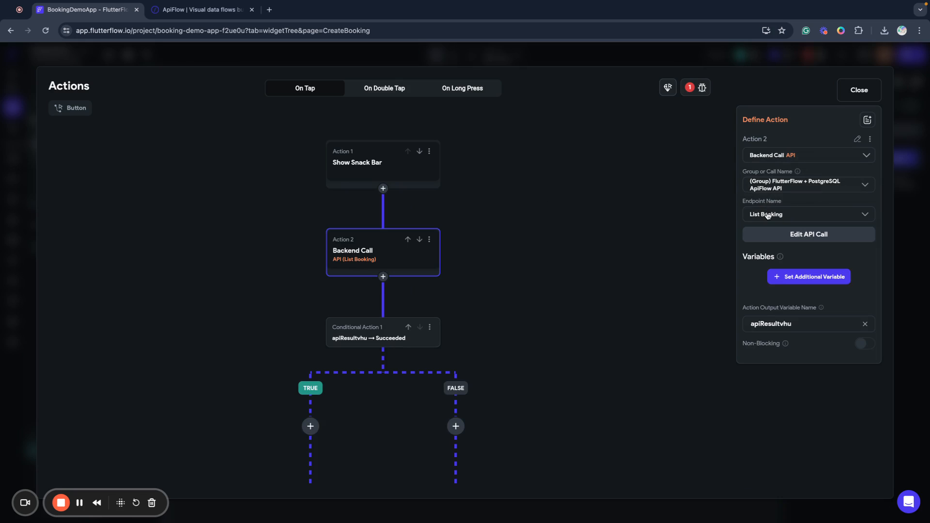
{"action": "left_click", "coordinate": [768, 216]}
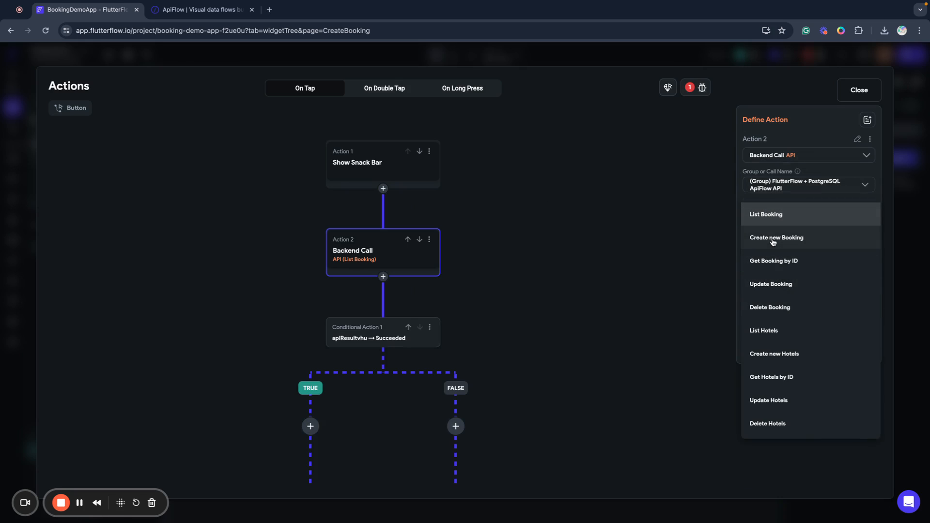
{"action": "left_click", "coordinate": [773, 239]}
Pass hotel_id from the hotelId page parameter.
{"action": "left_click", "coordinate": [826, 274]}
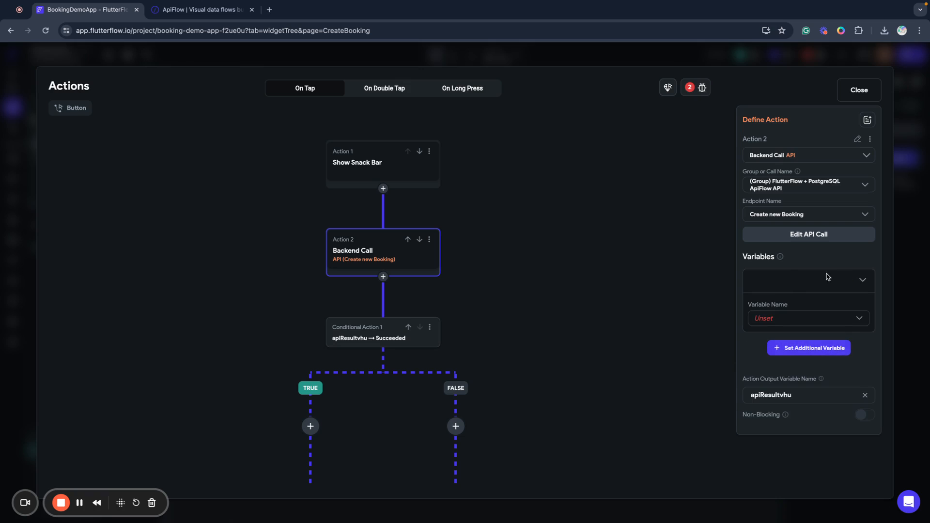
{"action": "left_click", "coordinate": [774, 323]}
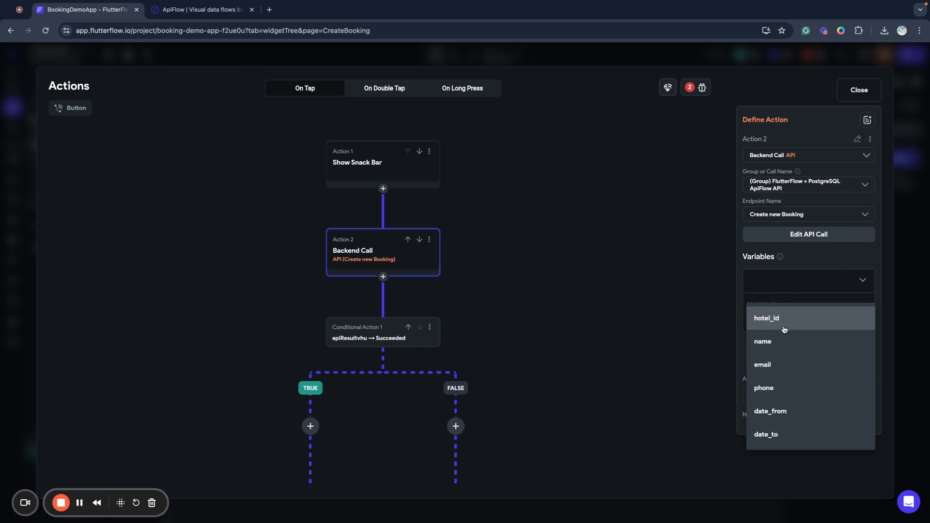
{"action": "left_click", "coordinate": [779, 324]}
{"action": "left_click", "coordinate": [769, 338]}
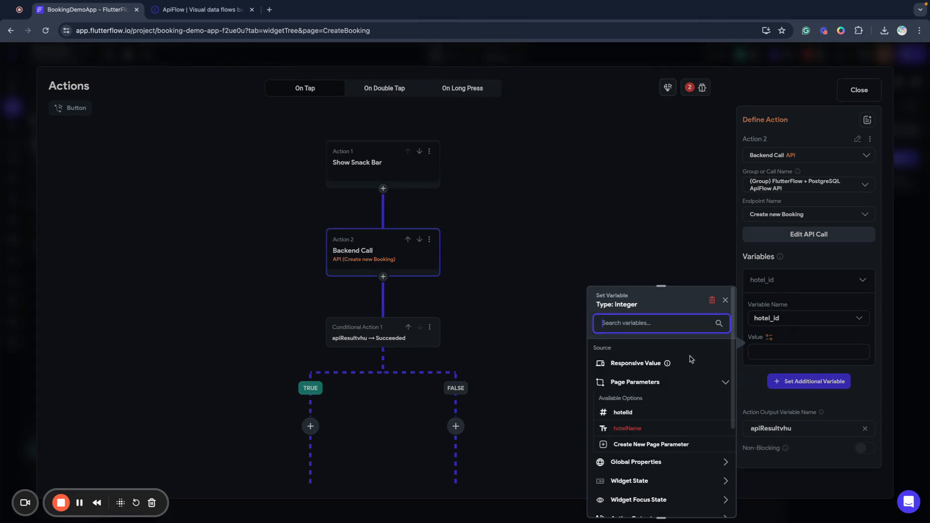
{"action": "left_click", "coordinate": [623, 413]}
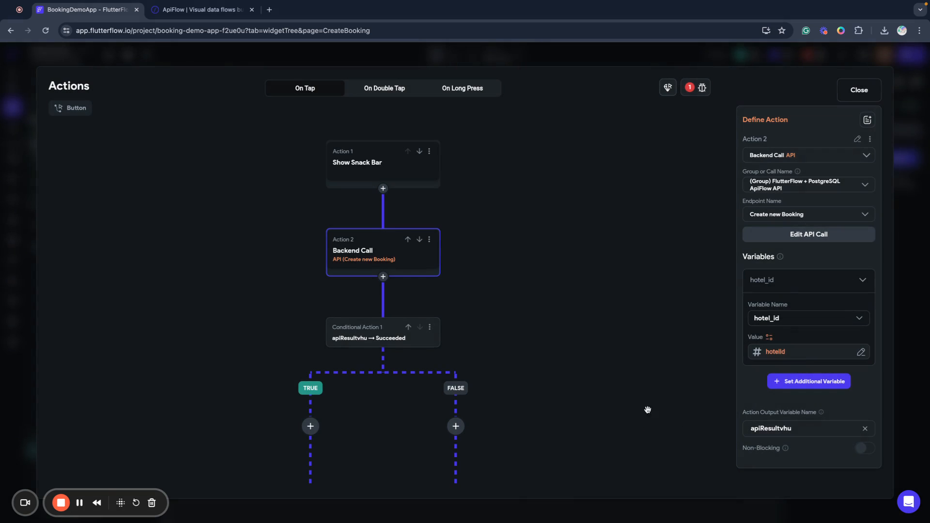
Pass name from the Your name form field.
{"action": "left_click", "coordinate": [805, 381]}
{"action": "scroll", "coordinate": [799, 363], "scroll_direction": "down", "scroll_amount": 1}
{"action": "left_click", "coordinate": [784, 376]}
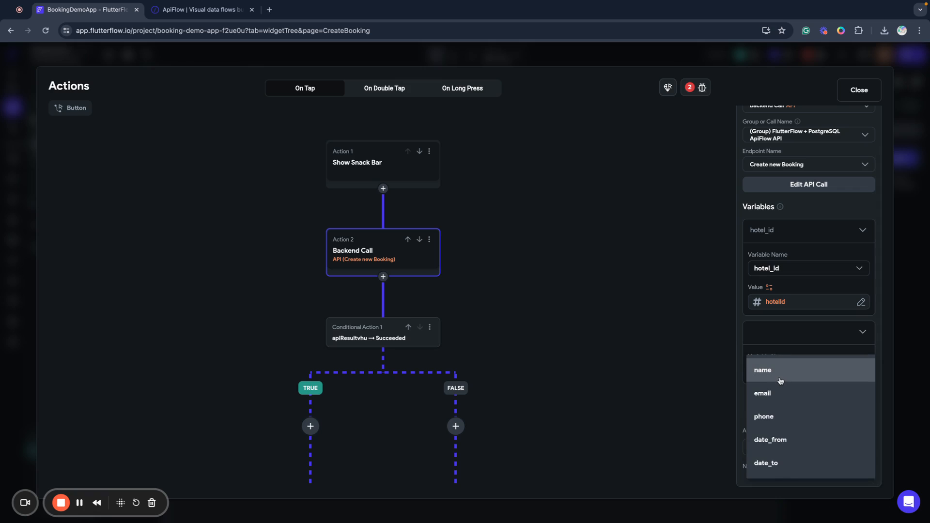
{"action": "left_click", "coordinate": [775, 377]}
{"action": "left_click", "coordinate": [770, 390]}
{"action": "scroll", "coordinate": [663, 409], "scroll_direction": "down", "scroll_amount": 5}
{"action": "left_click", "coordinate": [632, 312]}
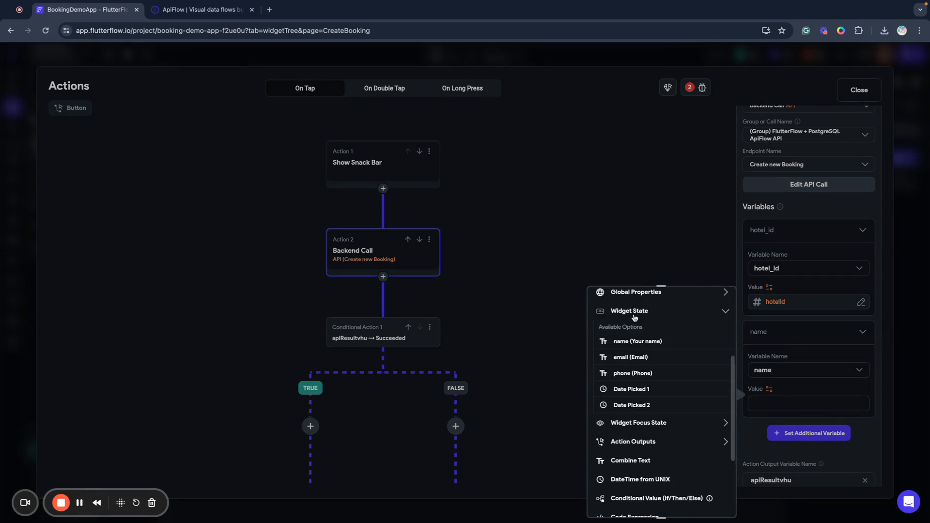
{"action": "left_click", "coordinate": [627, 343]}
Pass the email variable from the Email form field.
{"action": "left_click", "coordinate": [818, 433]}
{"action": "scroll", "coordinate": [819, 412], "scroll_direction": "down", "scroll_amount": 3}
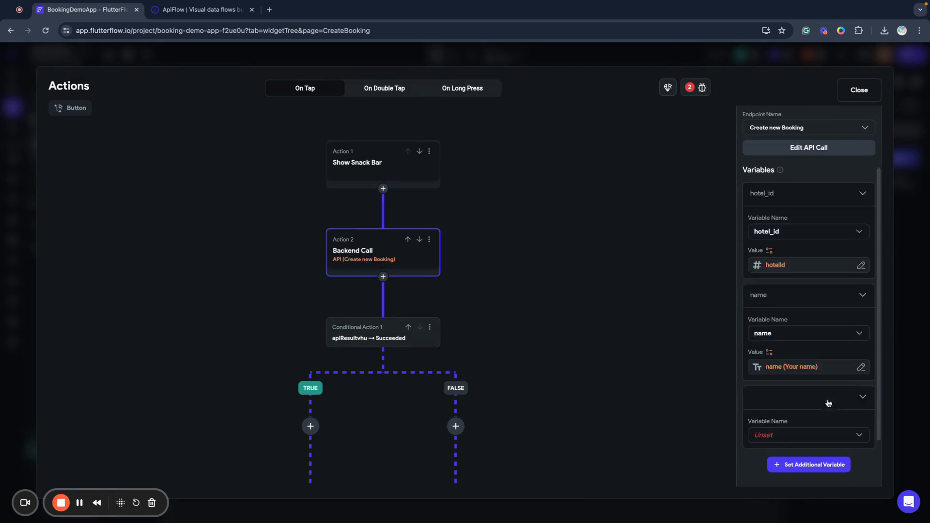
{"action": "left_click", "coordinate": [776, 371]}
{"action": "left_click", "coordinate": [776, 371]}
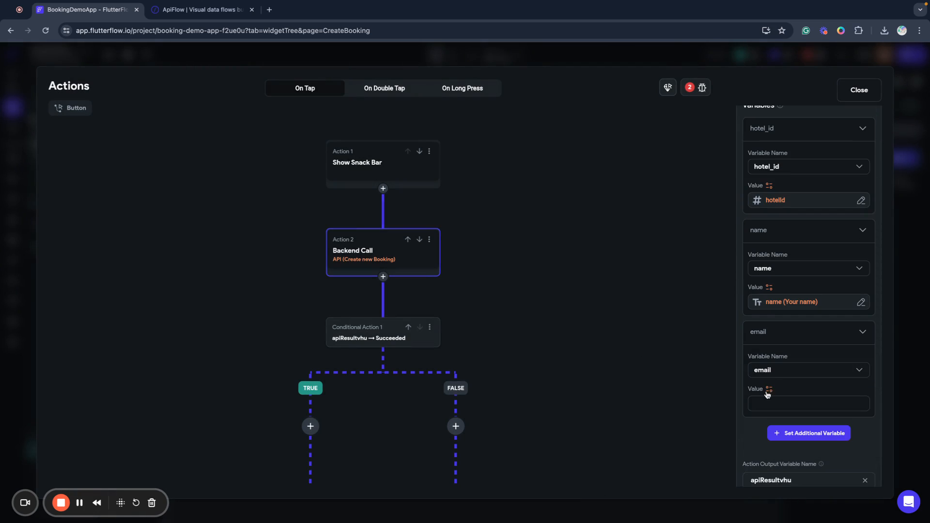
{"action": "left_click", "coordinate": [770, 389]}
{"action": "left_click", "coordinate": [626, 462]}
{"action": "scroll", "coordinate": [625, 427], "scroll_direction": "down", "scroll_amount": 3}
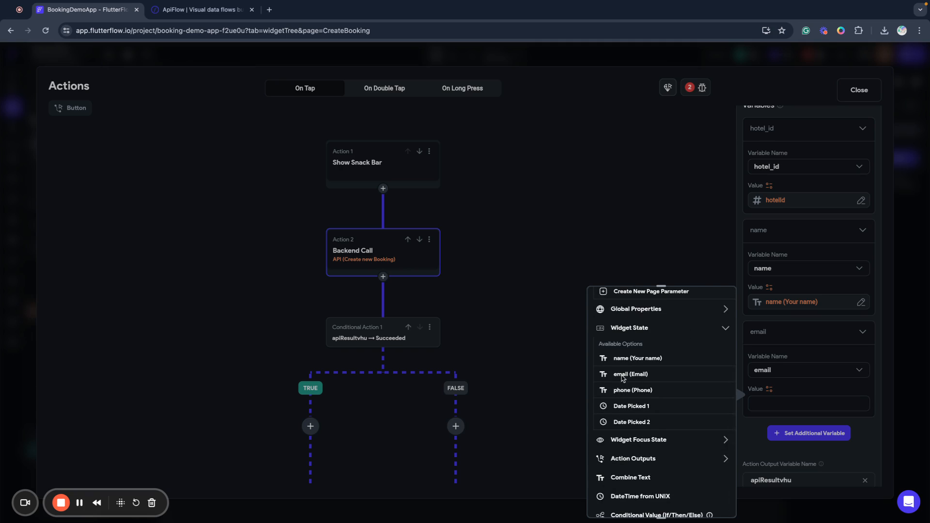
{"action": "left_click", "coordinate": [631, 374]}
Pass the phone variable from the Phone form field.
{"action": "left_click", "coordinate": [809, 434]}
{"action": "scroll", "coordinate": [804, 369], "scroll_direction": "down", "scroll_amount": 2}
{"action": "left_click", "coordinate": [785, 370]}
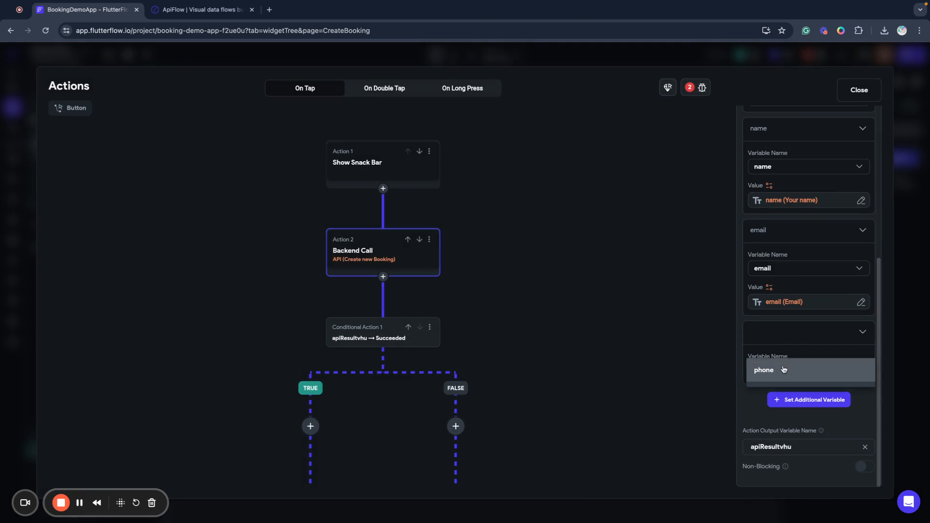
{"action": "left_click", "coordinate": [765, 377]}
{"action": "left_click", "coordinate": [770, 392]}
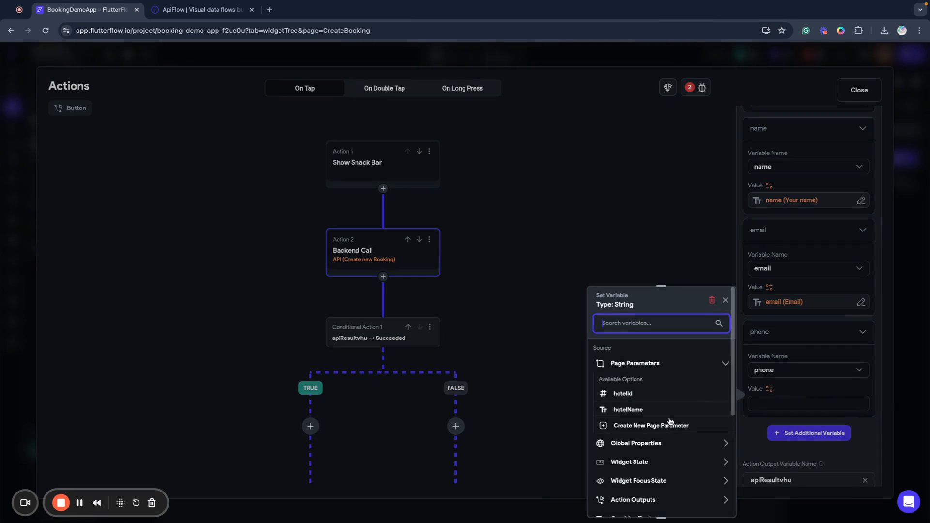
{"action": "scroll", "coordinate": [666, 412], "scroll_direction": "down", "scroll_amount": 5}
{"action": "scroll", "coordinate": [635, 342], "scroll_direction": "up", "scroll_amount": 1}
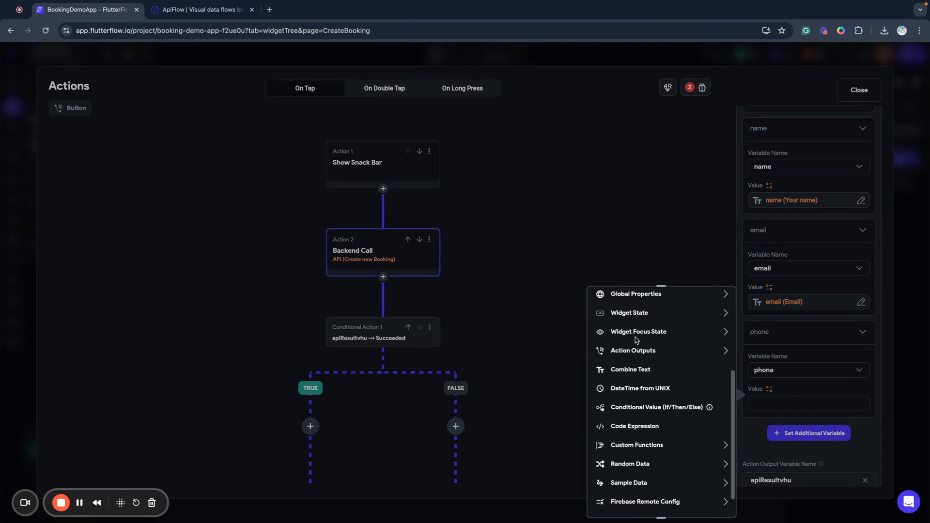
{"action": "left_click", "coordinate": [626, 313]}
{"action": "left_click", "coordinate": [625, 375]}
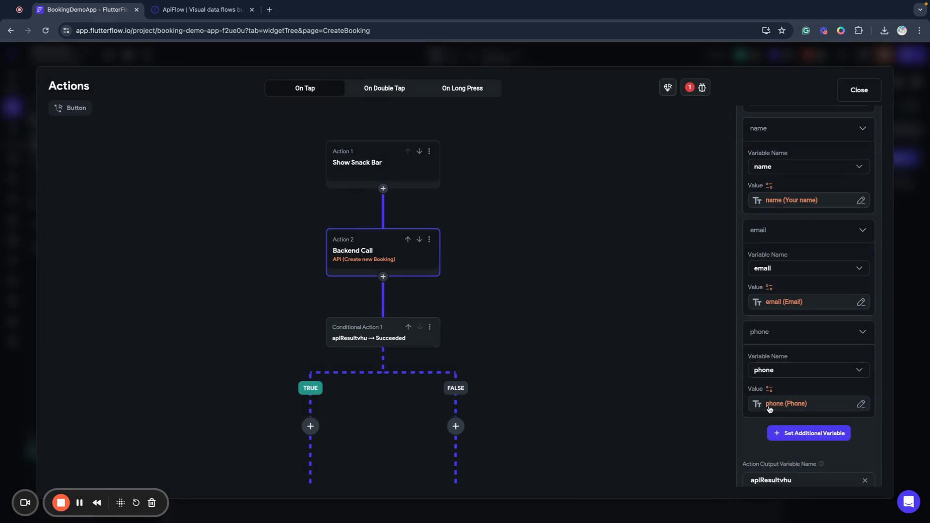
{"action": "left_click", "coordinate": [808, 433]}
{"action": "scroll", "coordinate": [785, 412], "scroll_direction": "down", "scroll_amount": 3}
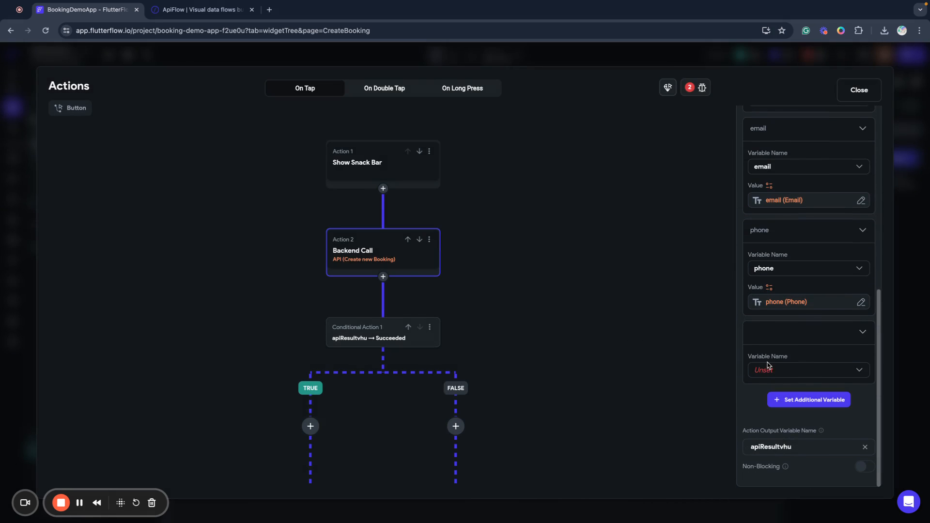
Add a date_from variable set to Date Picked 1, formatted as yMd.
{"action": "left_click", "coordinate": [768, 368]}
{"action": "left_click", "coordinate": [775, 370]}
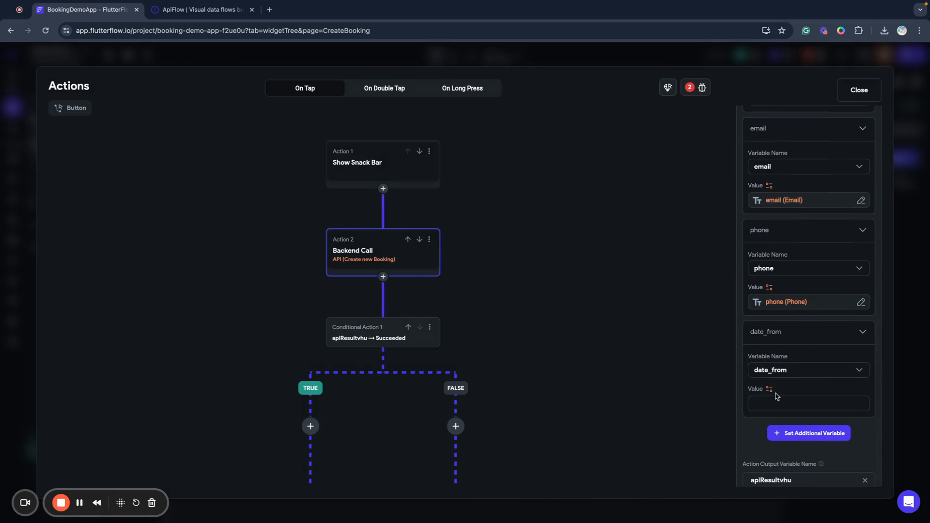
{"action": "left_click", "coordinate": [778, 397]}
{"action": "scroll", "coordinate": [636, 398], "scroll_direction": "down", "scroll_amount": 2}
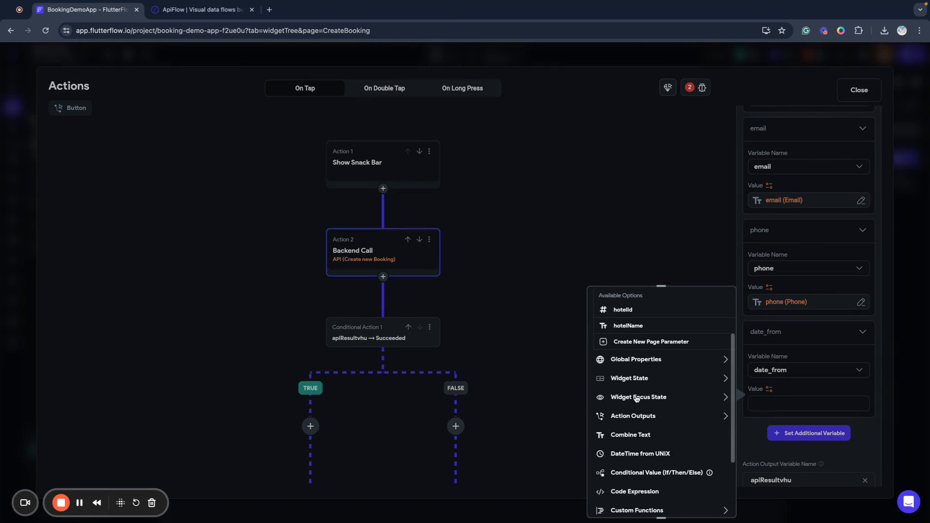
{"action": "left_click", "coordinate": [624, 381]}
{"action": "left_click", "coordinate": [644, 458]}
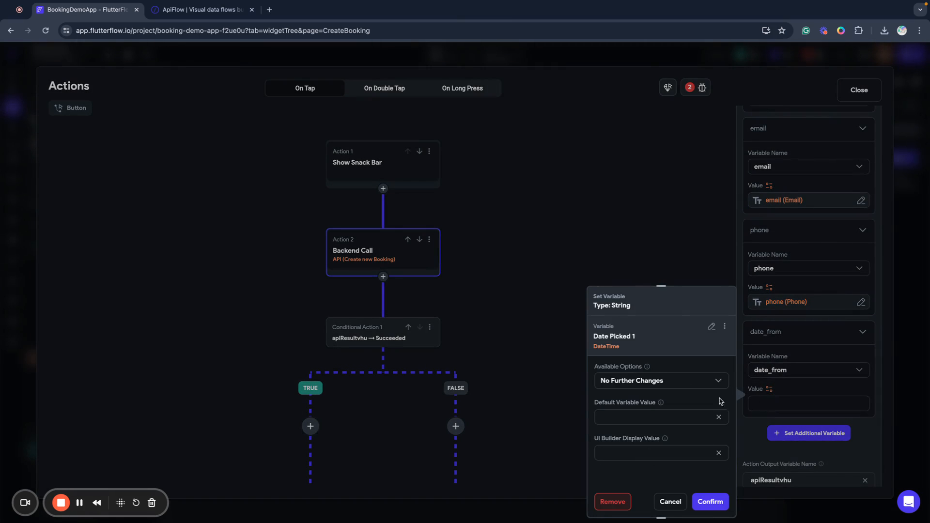
{"action": "left_click", "coordinate": [626, 386]}
{"action": "left_click", "coordinate": [633, 340]}
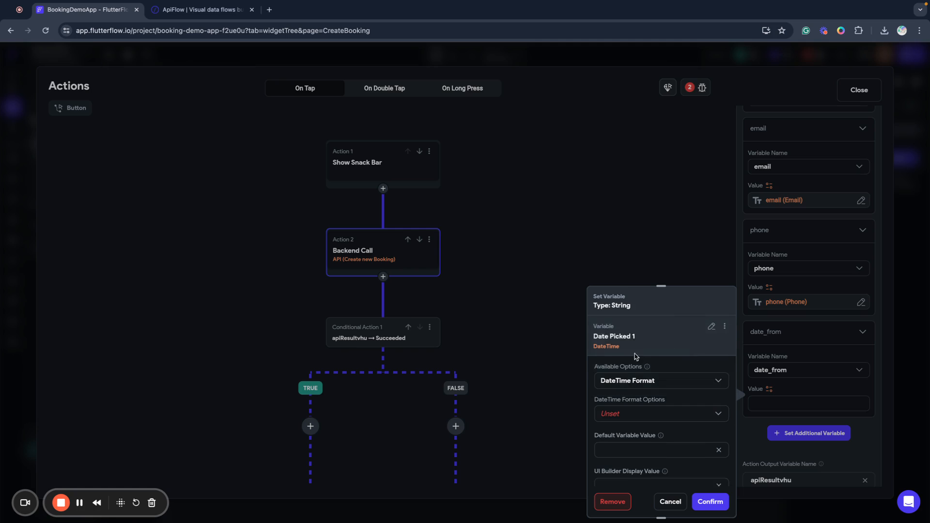
{"action": "left_click", "coordinate": [619, 415]}
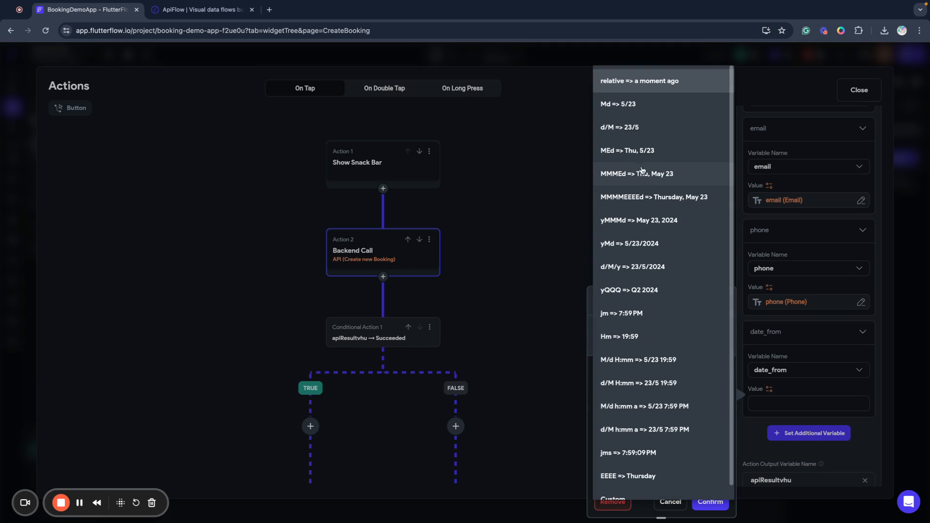
{"action": "left_click", "coordinate": [643, 244]}
{"action": "left_click", "coordinate": [713, 502]}
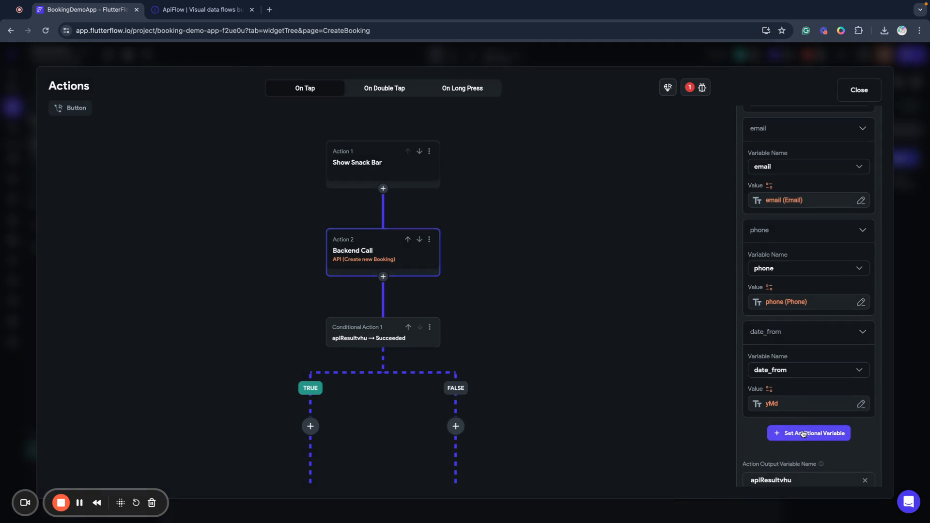
Add a date_to variable set to Date Picked 2, formatted as yMd.
{"action": "left_click", "coordinate": [805, 433]}
{"action": "left_click", "coordinate": [780, 401]}
{"action": "left_click", "coordinate": [774, 402]}
{"action": "left_click", "coordinate": [769, 386]}
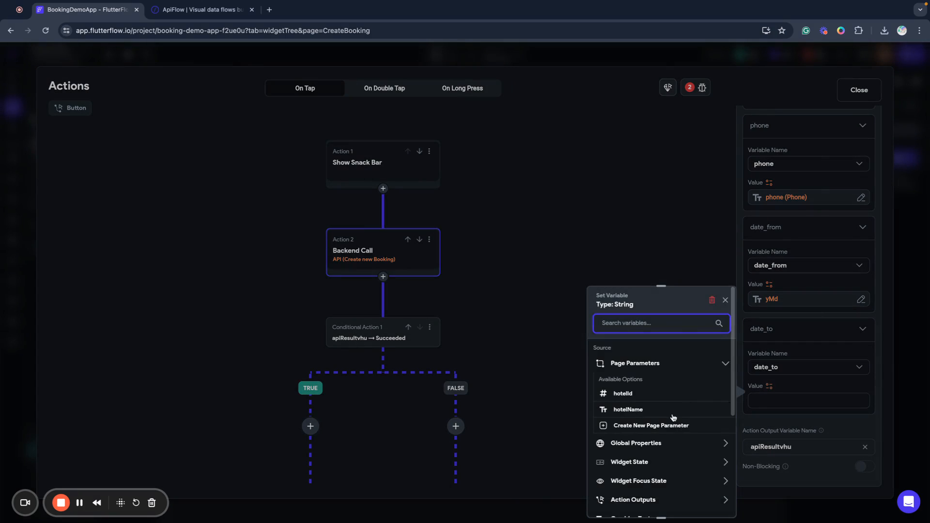
{"action": "scroll", "coordinate": [615, 417], "scroll_direction": "down", "scroll_amount": 3}
{"action": "left_click", "coordinate": [619, 328]}
{"action": "scroll", "coordinate": [640, 383], "scroll_direction": "down", "scroll_amount": 2}
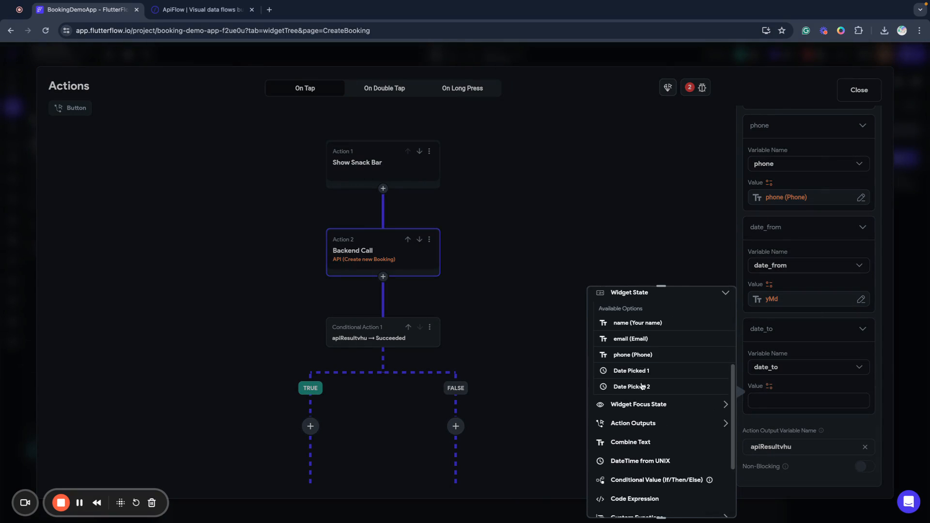
{"action": "left_click", "coordinate": [638, 386]}
{"action": "left_click", "coordinate": [647, 385]}
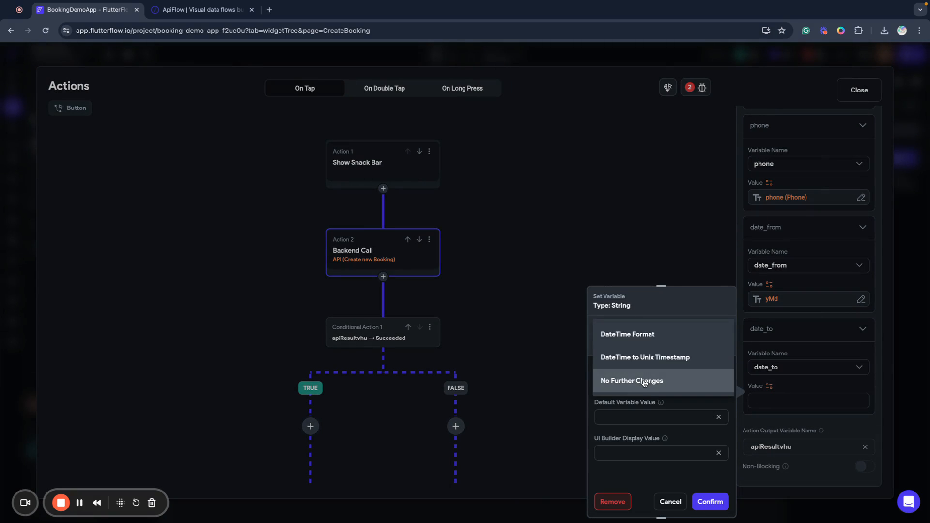
{"action": "left_click", "coordinate": [628, 338]}
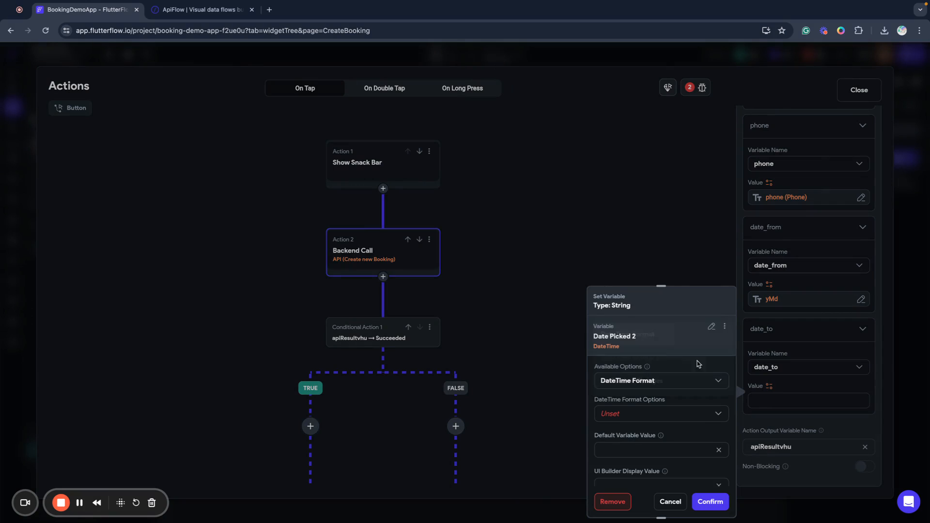
{"action": "left_click", "coordinate": [632, 418]}
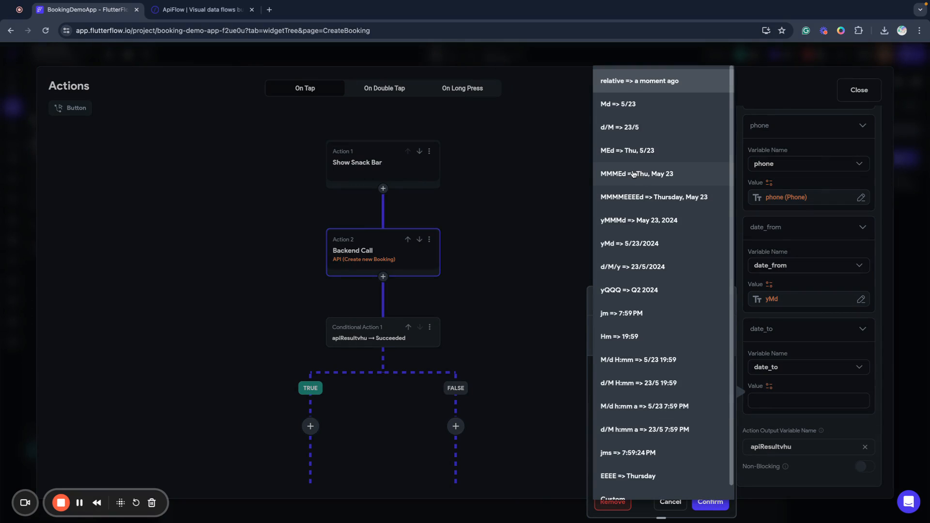
{"action": "left_click", "coordinate": [644, 243]}
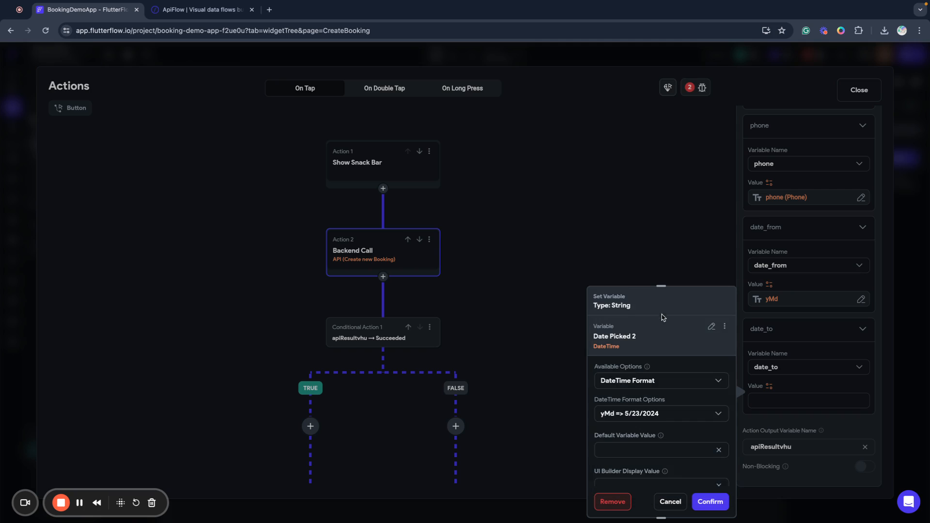
{"action": "left_click", "coordinate": [710, 502]}
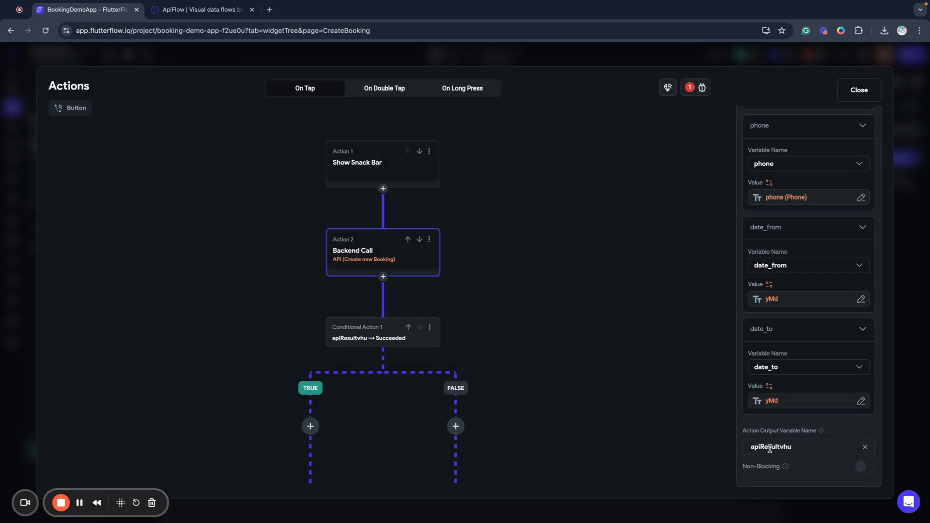
Rename the action output variable to apiBookingResult.
{"action": "double_click", "coordinate": [772, 444]}
{"action": "key", "text": "BackSpace"}
{"action": "type", "text": "apiBookingResult"}
Add a Hide Snack Bar action to the TRUE branch of the booking call.
{"action": "left_click", "coordinate": [631, 386]}
{"action": "scroll", "coordinate": [556, 384], "scroll_direction": "left", "scroll_amount": 5}
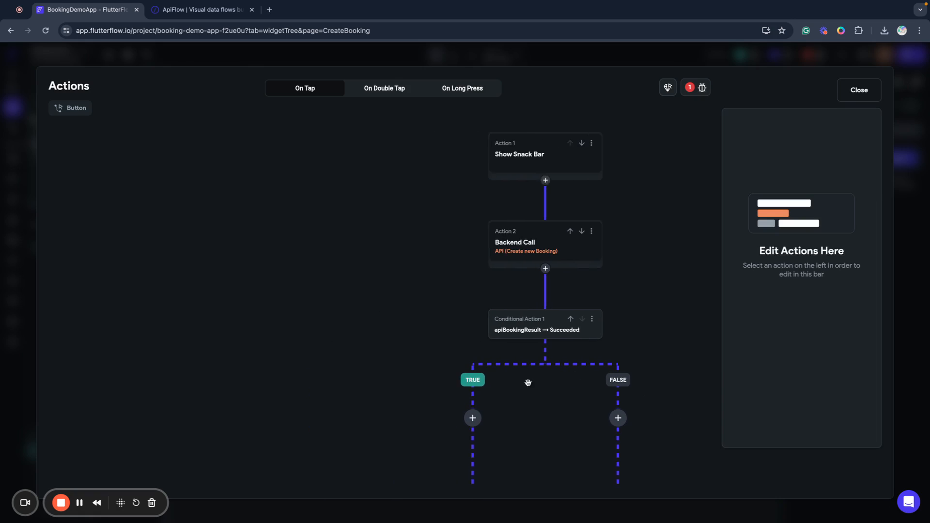
{"action": "scroll", "coordinate": [495, 382], "scroll_direction": "right", "scroll_amount": 5}
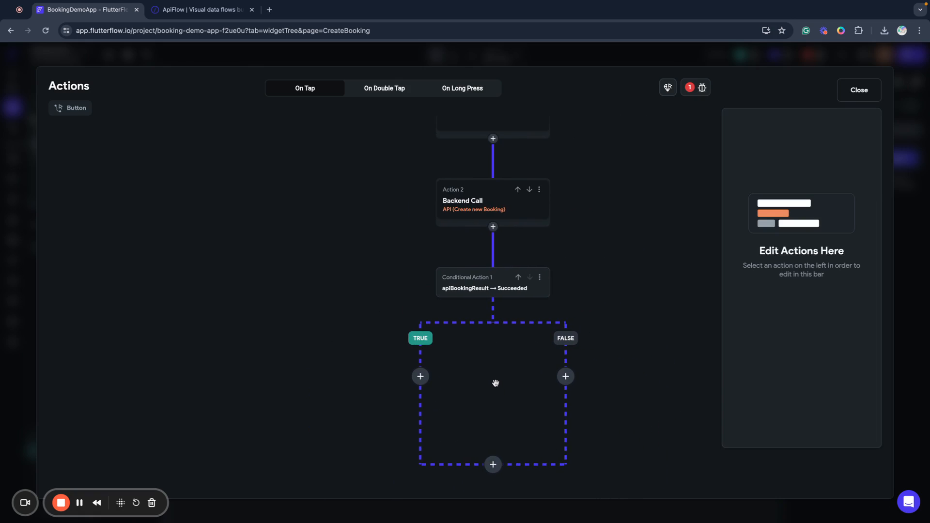
{"action": "left_click", "coordinate": [420, 376]}
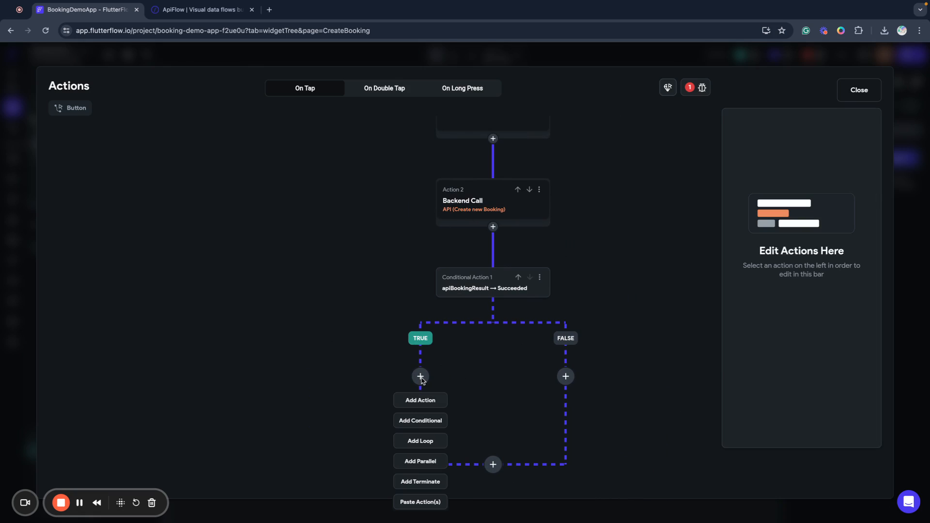
{"action": "left_click", "coordinate": [430, 401]}
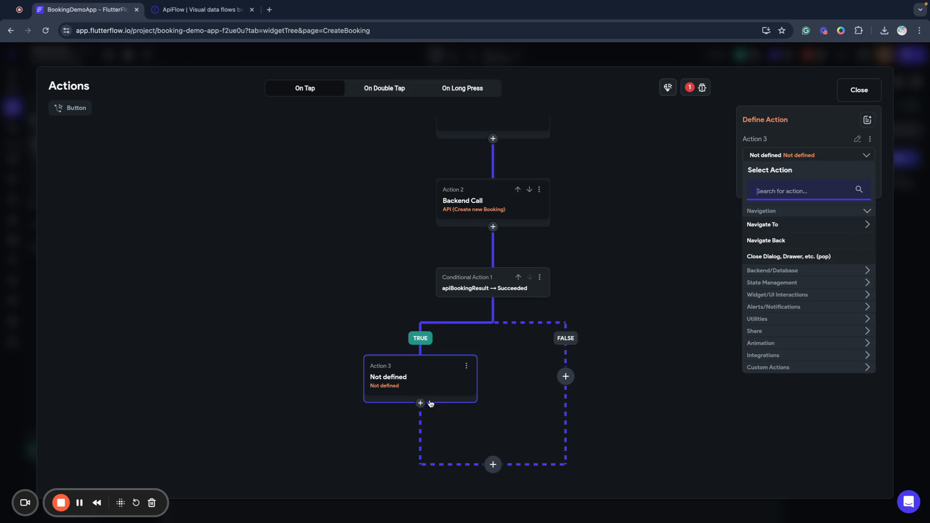
{"action": "left_click", "coordinate": [777, 306]}
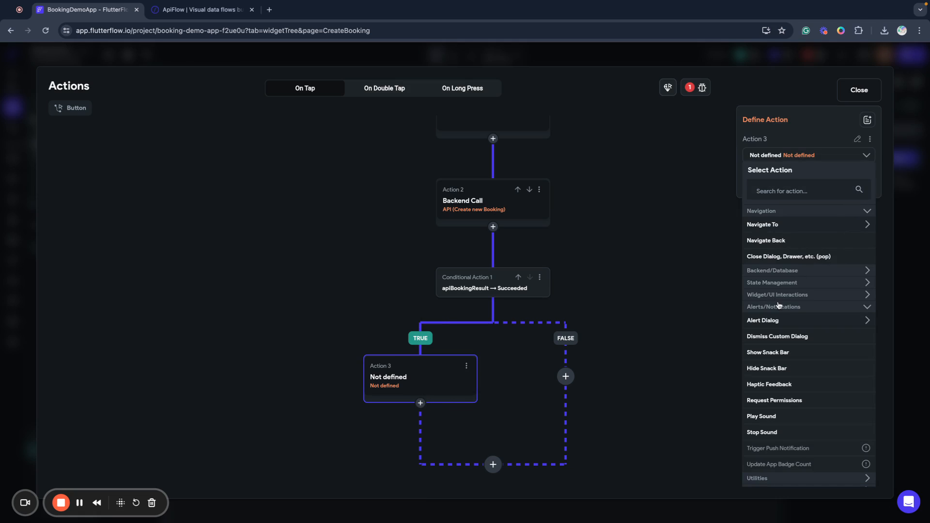
{"action": "left_click", "coordinate": [768, 369]}
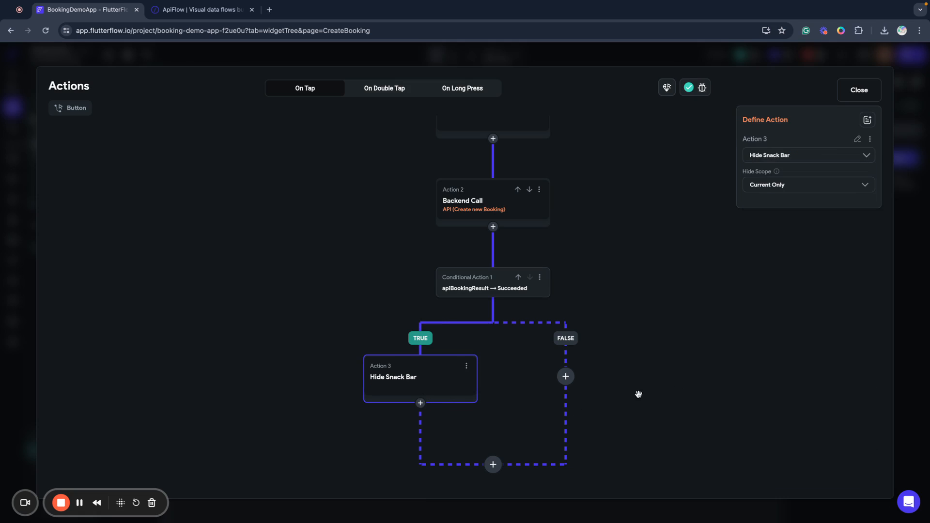
Delete the extra Action 4 and close the action flow editor.
{"action": "left_click", "coordinate": [420, 403]}
{"action": "left_click", "coordinate": [420, 423]}
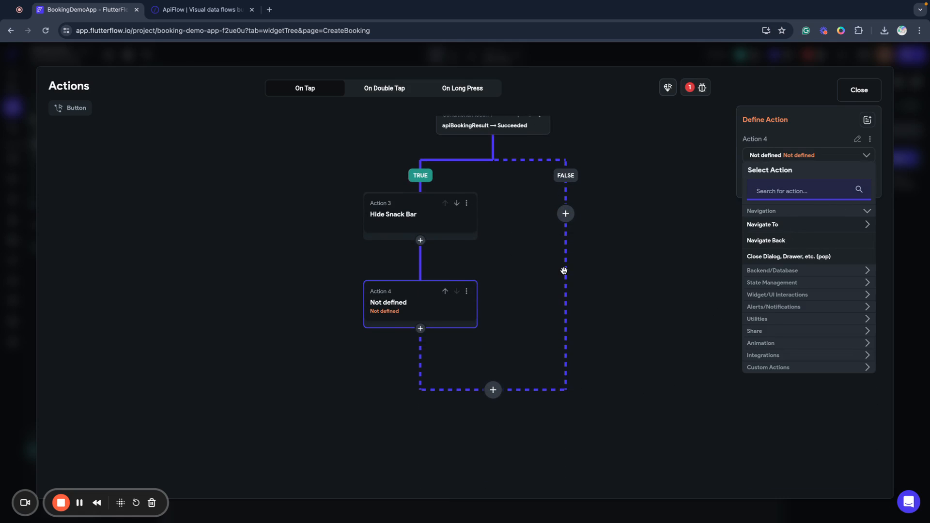
{"action": "left_click", "coordinate": [466, 292]}
{"action": "left_click", "coordinate": [412, 367]}
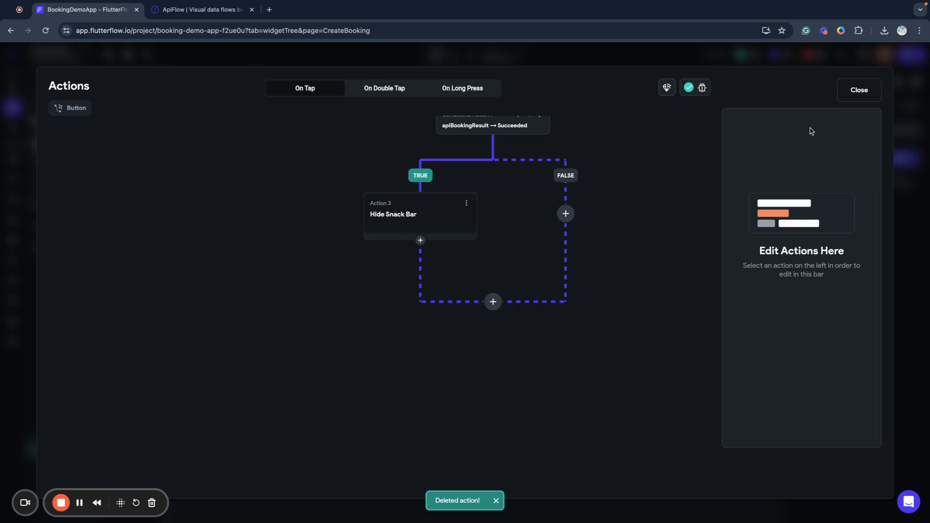
{"action": "left_click", "coordinate": [857, 92]}
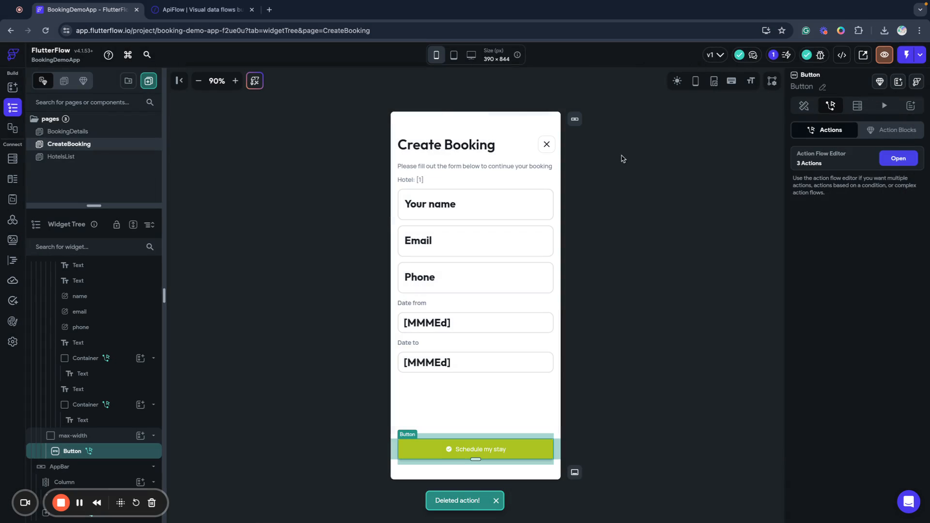
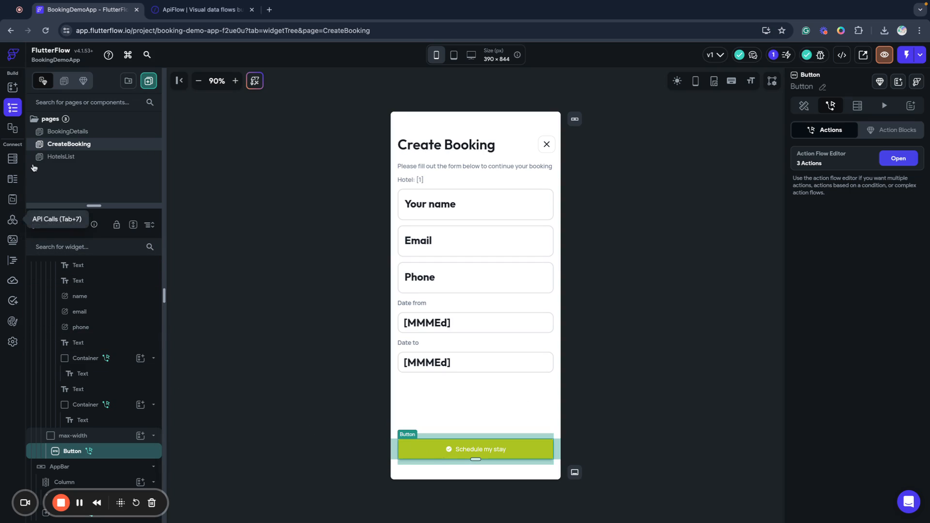
Open the Get Booking by ID call in the project's API calls list.
{"action": "left_click", "coordinate": [78, 133]}
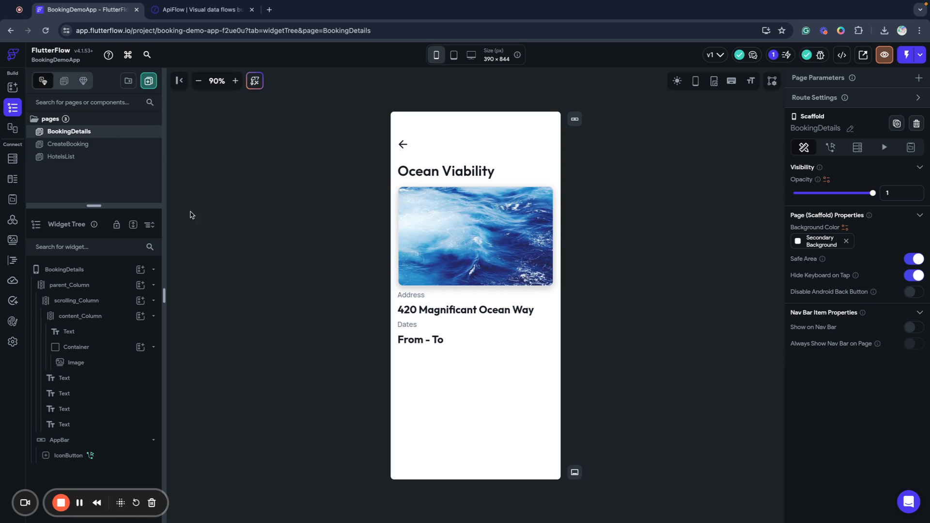
{"action": "left_click", "coordinate": [12, 219]}
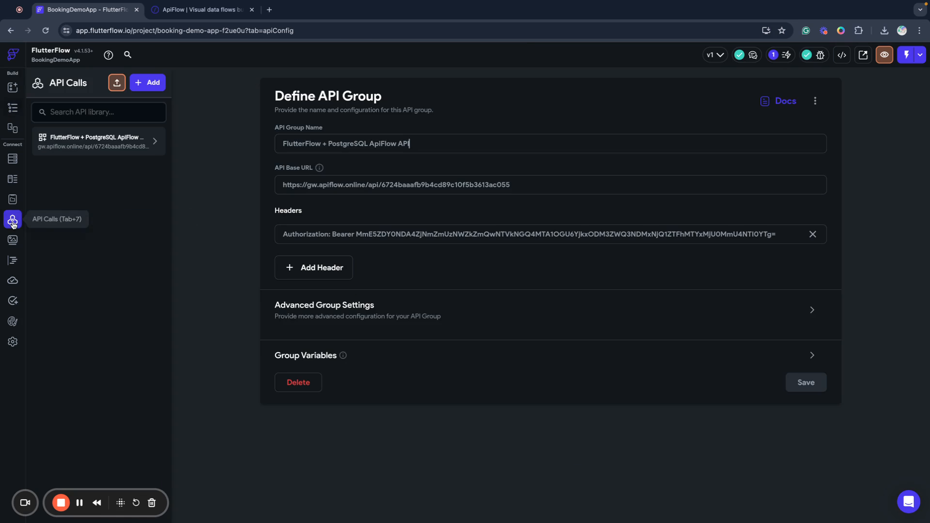
{"action": "left_click", "coordinate": [73, 151]}
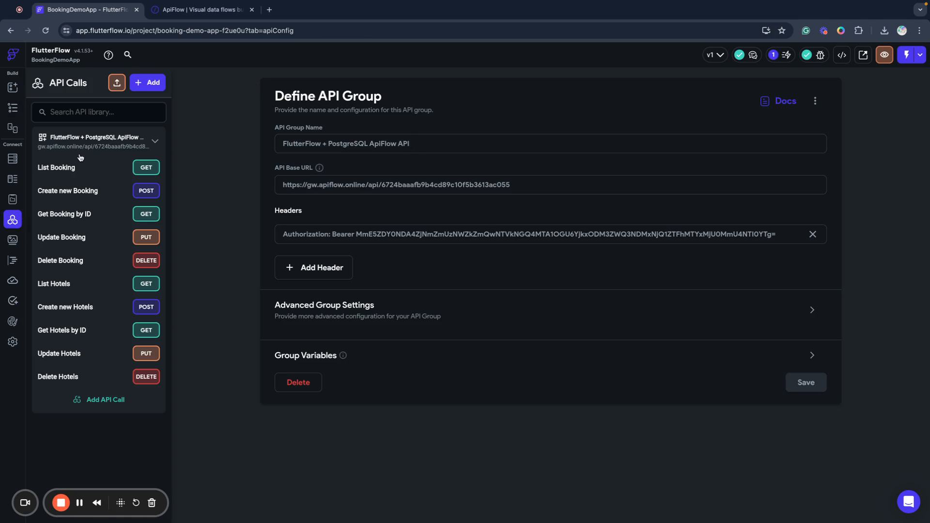
{"action": "left_click", "coordinate": [73, 189]}
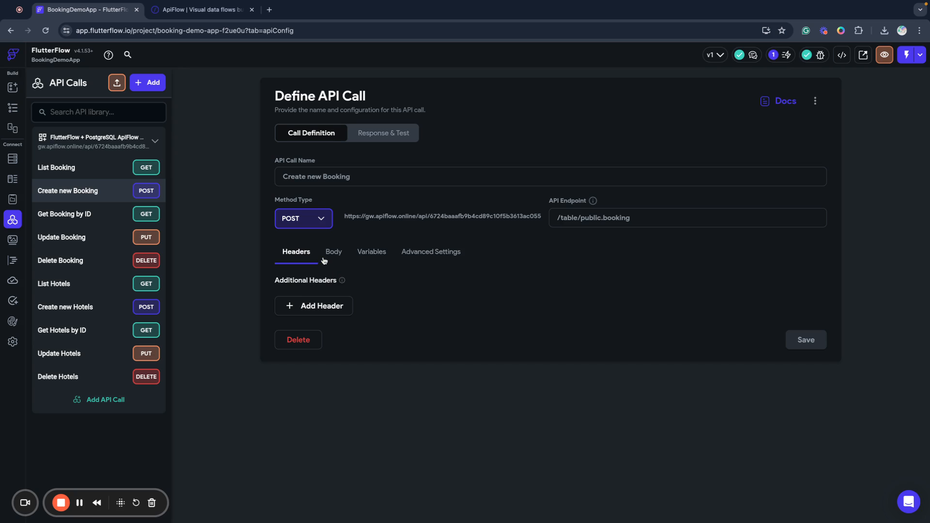
{"action": "left_click", "coordinate": [89, 213]}
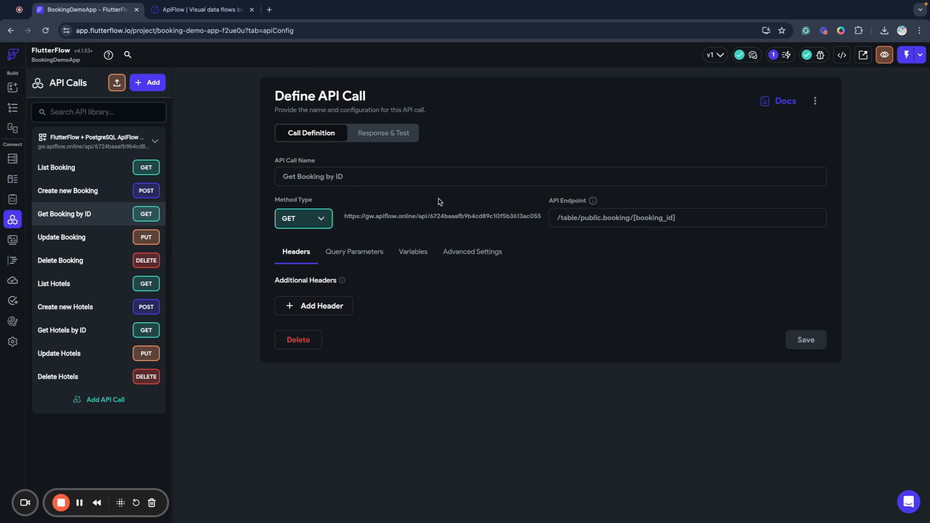
Test Get Booking by ID with booking_id 1, copy the JSON response, and save the call.
{"action": "left_click", "coordinate": [387, 141]}
{"action": "left_click", "coordinate": [413, 222]}
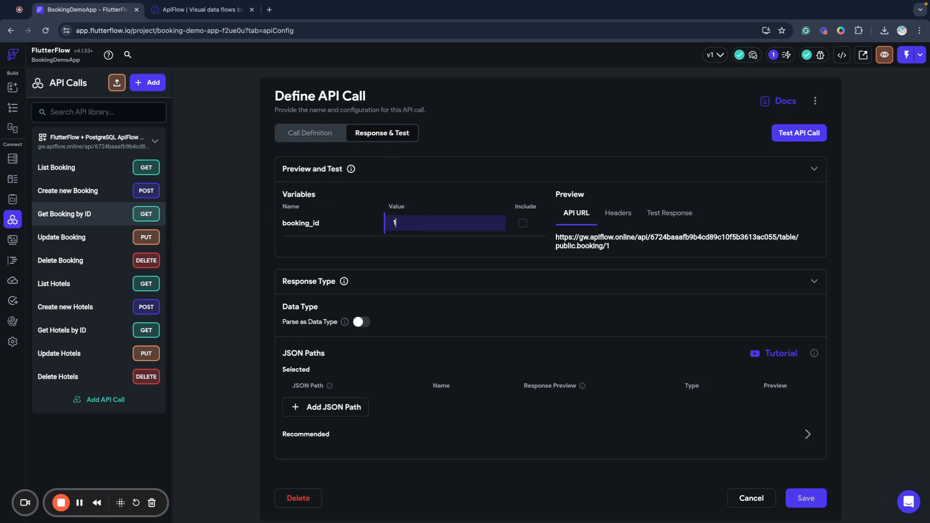
{"action": "left_click", "coordinate": [798, 137]}
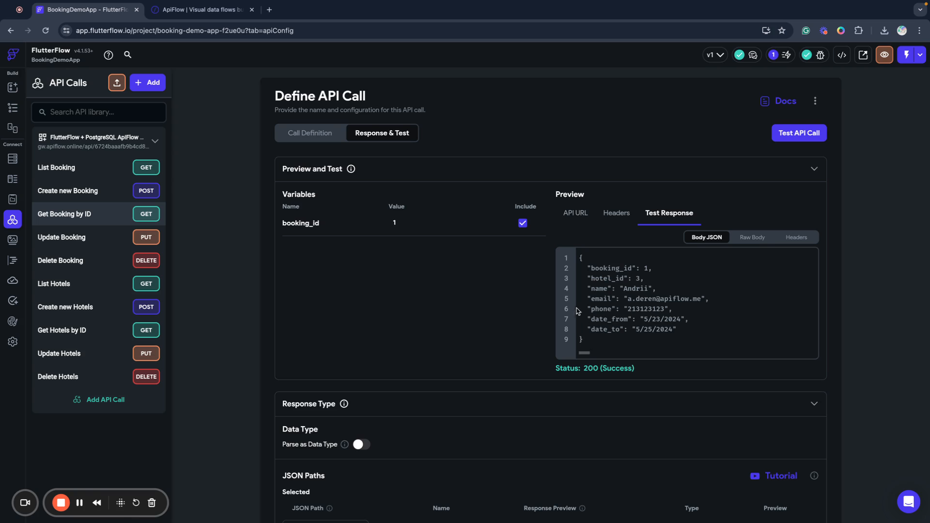
{"action": "left_click_drag", "start_coordinate": [585, 341], "coordinate": [577, 261]}
{"action": "key", "text": "ctrl+c"}
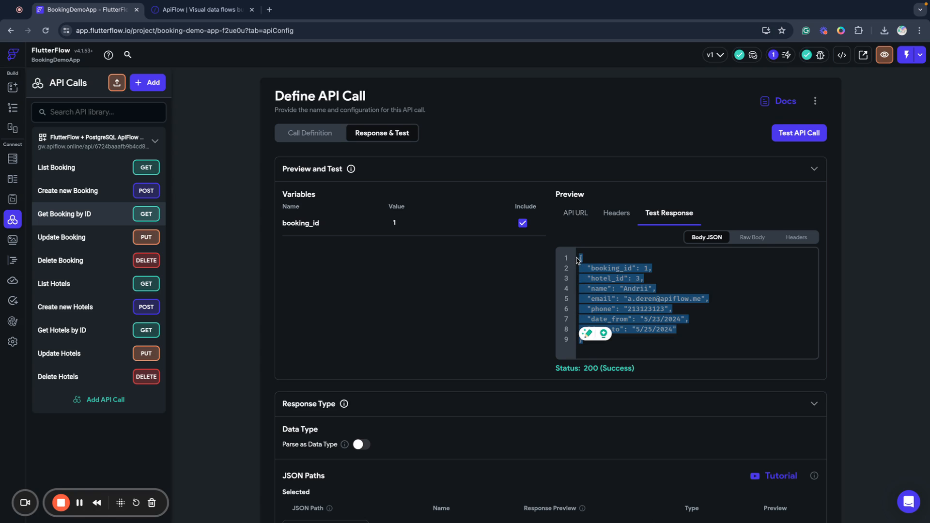
{"action": "scroll", "coordinate": [685, 329], "scroll_direction": "down", "scroll_amount": 7}
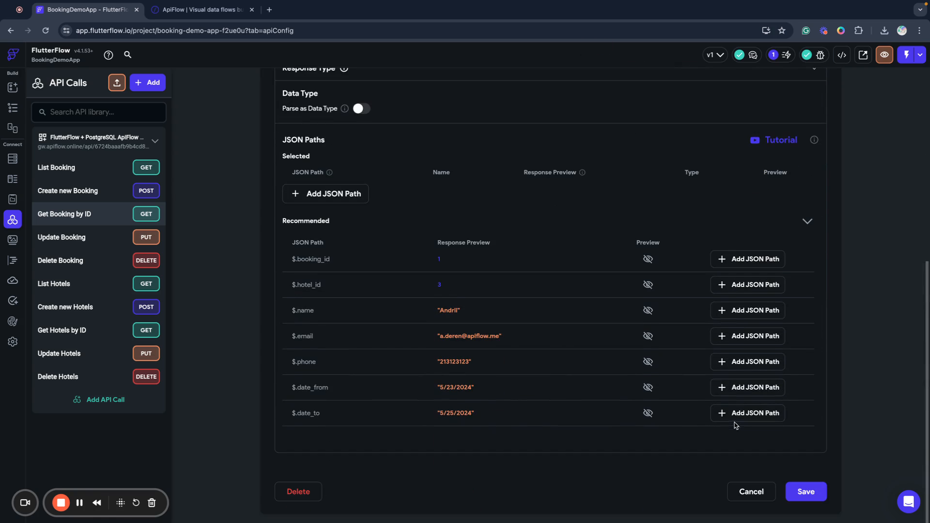
{"action": "left_click", "coordinate": [806, 492]}
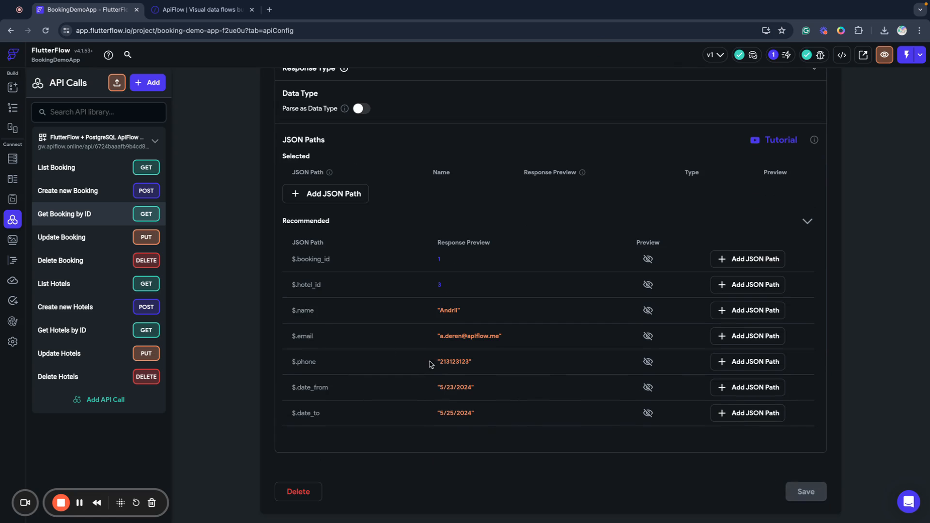
{"action": "left_click", "coordinate": [13, 179]}
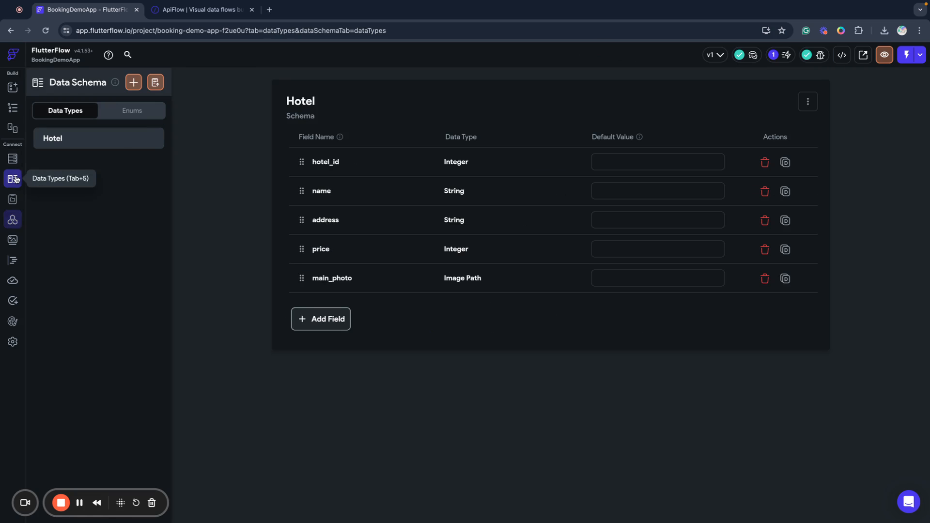
Create a Booking data type from the pasted booking JSON, then reopen the API calls list.
{"action": "left_click", "coordinate": [155, 83]}
{"action": "type", "text": "Booking"}
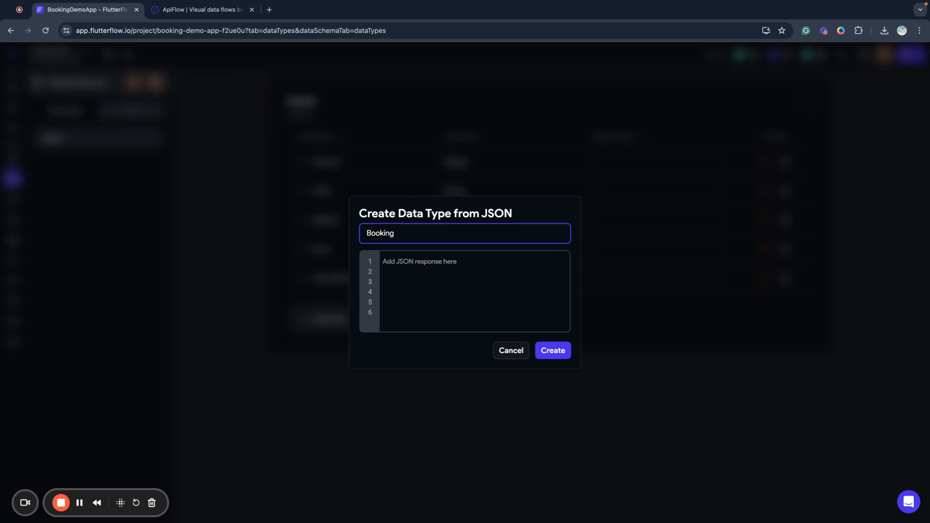
{"action": "left_click", "coordinate": [436, 275]}
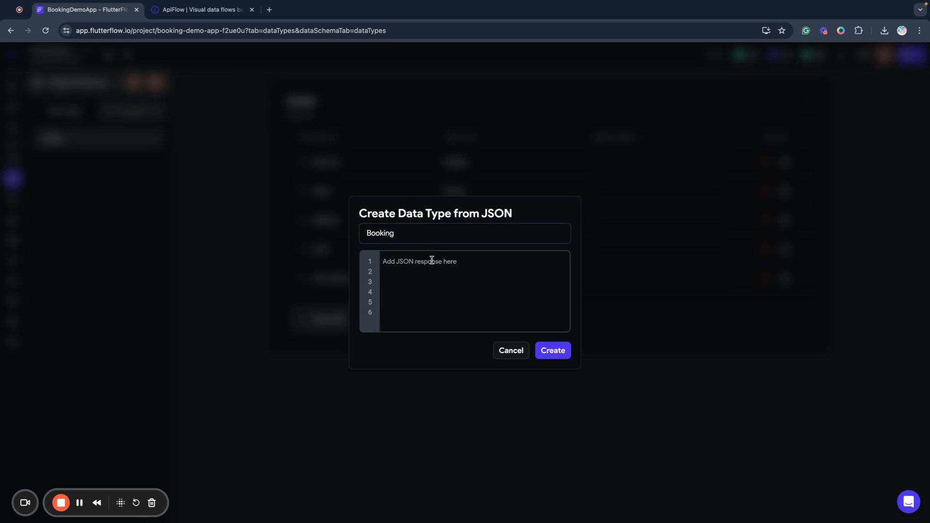
{"action": "key", "text": "ctrl+v"}
{"action": "left_click", "coordinate": [555, 367]}
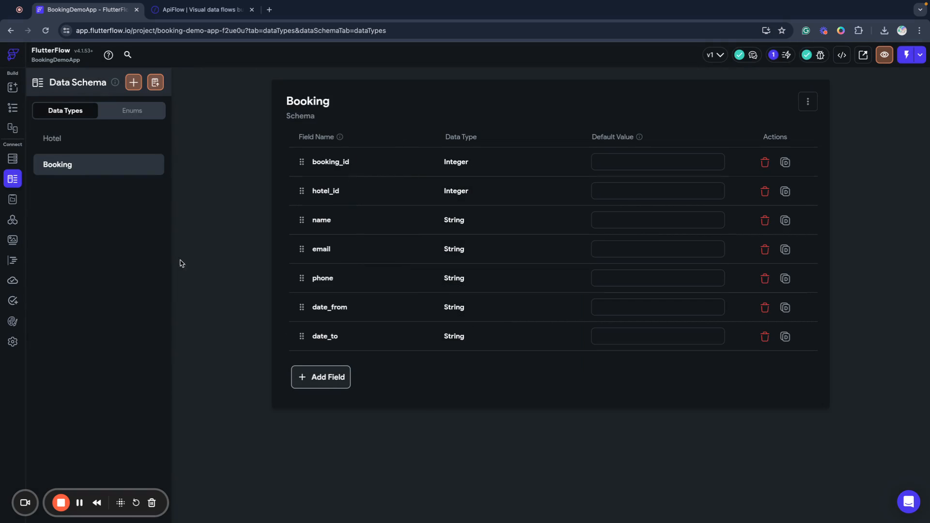
{"action": "left_click", "coordinate": [12, 220]}
{"action": "left_click", "coordinate": [89, 152]}
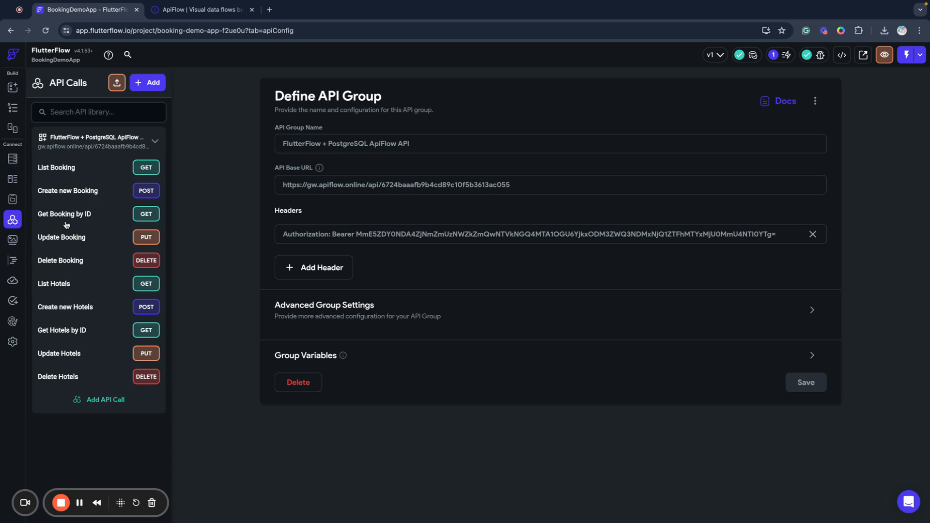
Set Create new Booking to parse its response as the Booking data type and save it.
{"action": "left_click", "coordinate": [69, 196]}
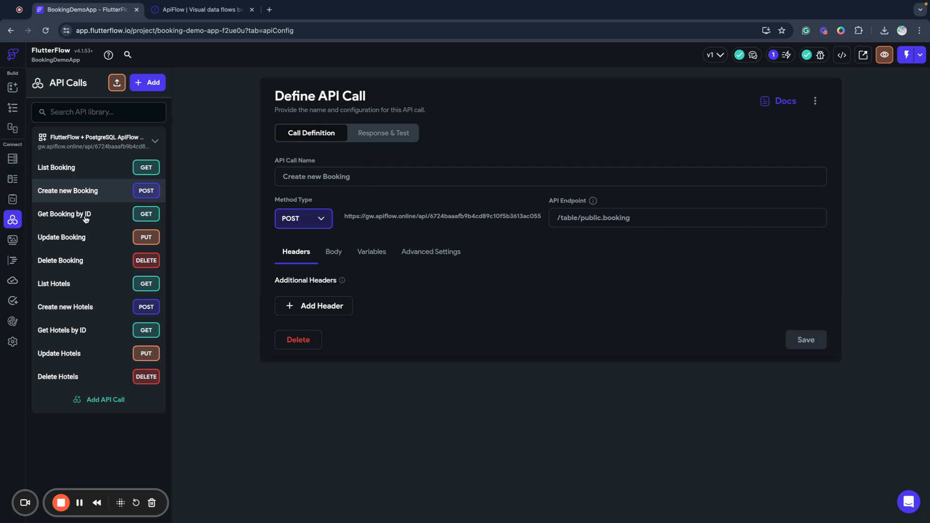
{"action": "left_click", "coordinate": [394, 136]}
{"action": "scroll", "coordinate": [378, 381], "scroll_direction": "down", "scroll_amount": 2}
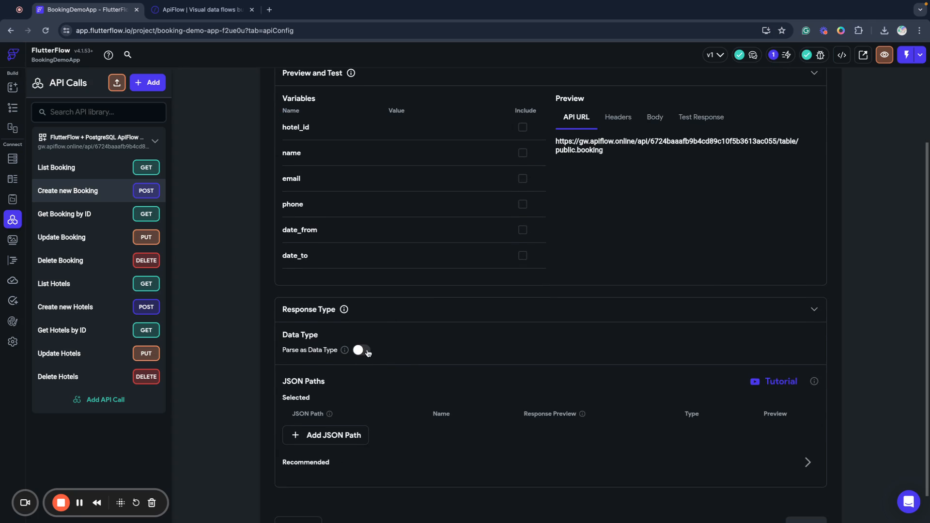
{"action": "left_click", "coordinate": [363, 350]}
{"action": "left_click", "coordinate": [322, 378]}
{"action": "left_click", "coordinate": [321, 401]}
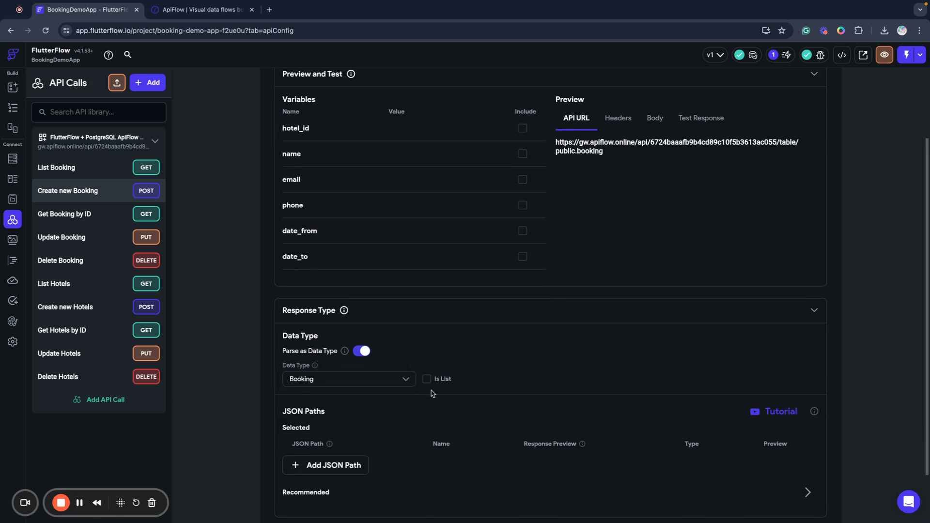
{"action": "scroll", "coordinate": [602, 391], "scroll_direction": "down", "scroll_amount": 2}
{"action": "left_click", "coordinate": [812, 490]}
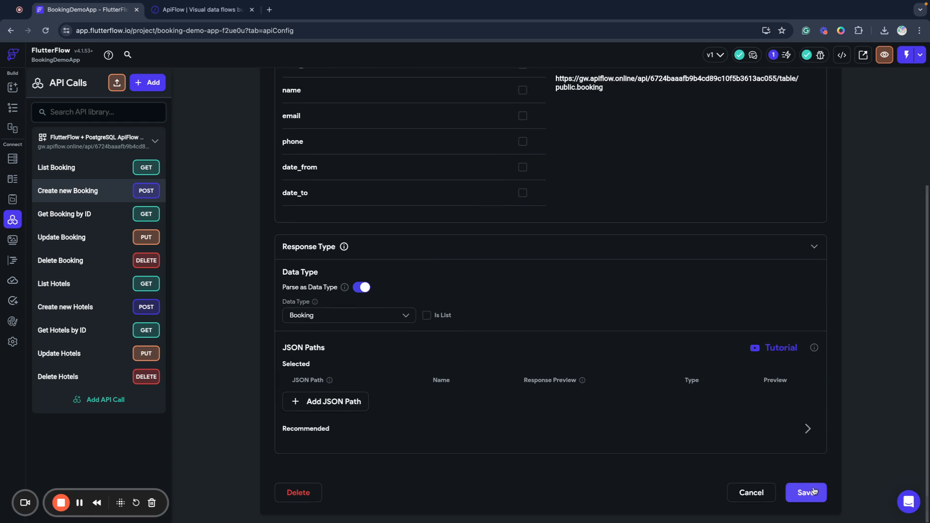
Set Get Booking by ID to parse its response as Booking, save, and reopen Create new Booking.
{"action": "left_click", "coordinate": [64, 215]}
{"action": "left_click", "coordinate": [382, 134]}
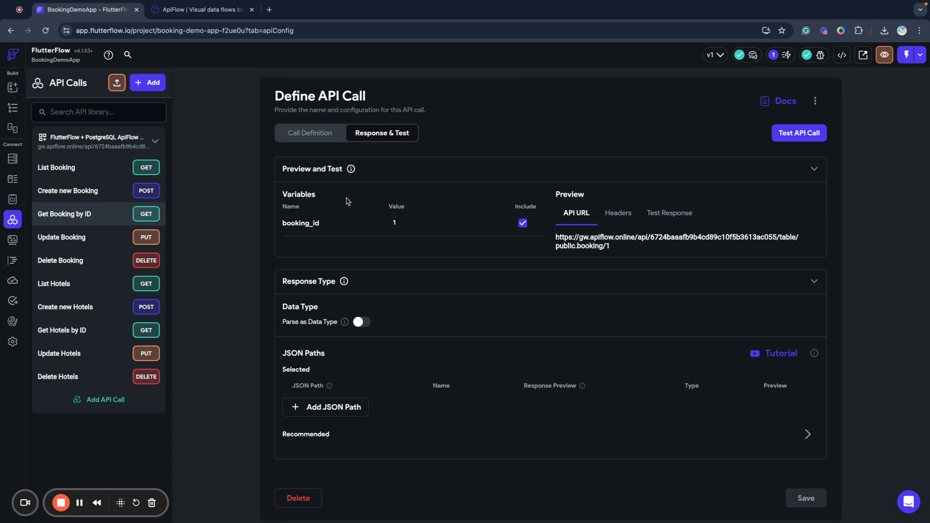
{"action": "left_click", "coordinate": [367, 323]}
{"action": "left_click", "coordinate": [346, 349]}
{"action": "left_click", "coordinate": [338, 372]}
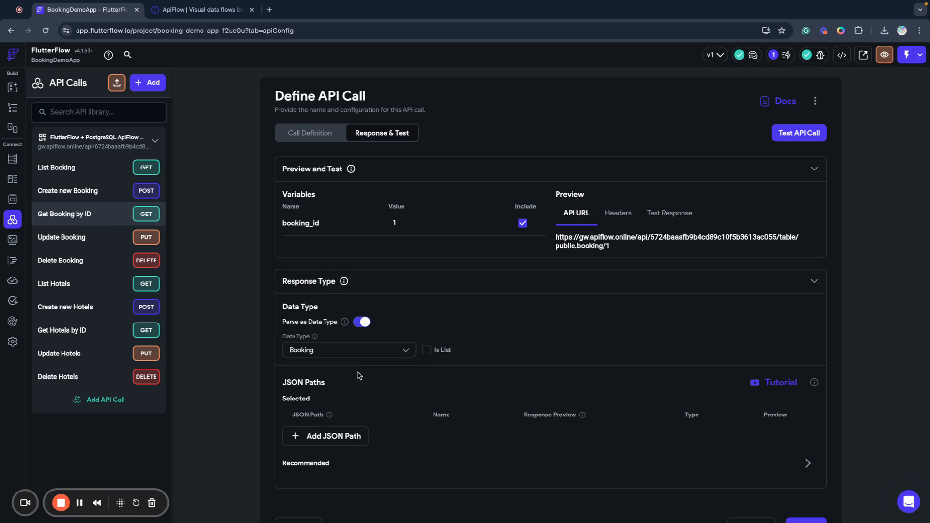
{"action": "scroll", "coordinate": [484, 368], "scroll_direction": "down", "scroll_amount": 1}
{"action": "left_click", "coordinate": [804, 491]}
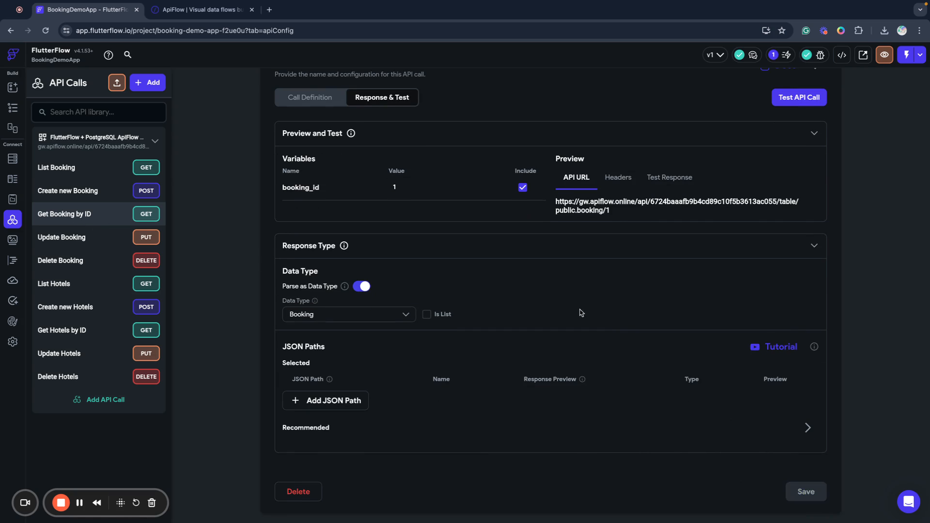
{"action": "scroll", "coordinate": [579, 341], "scroll_direction": "up", "scroll_amount": 1}
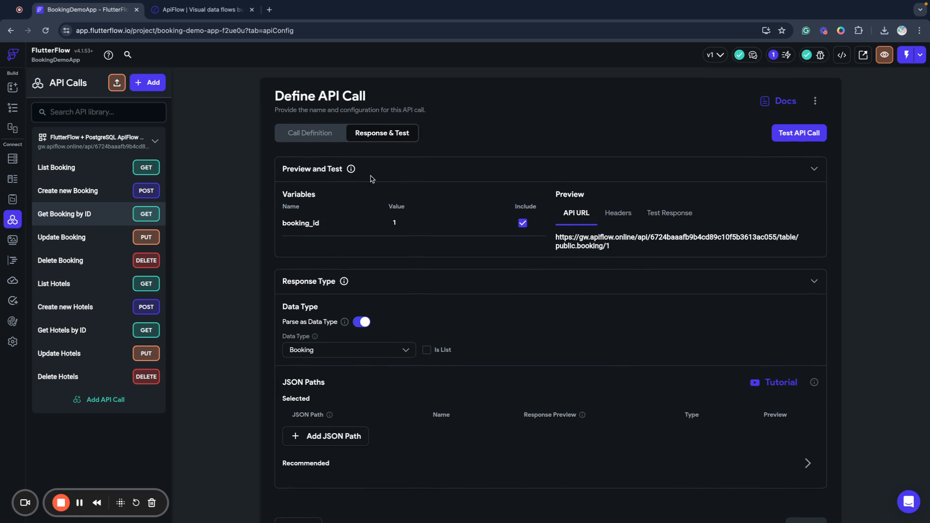
{"action": "left_click", "coordinate": [100, 194]}
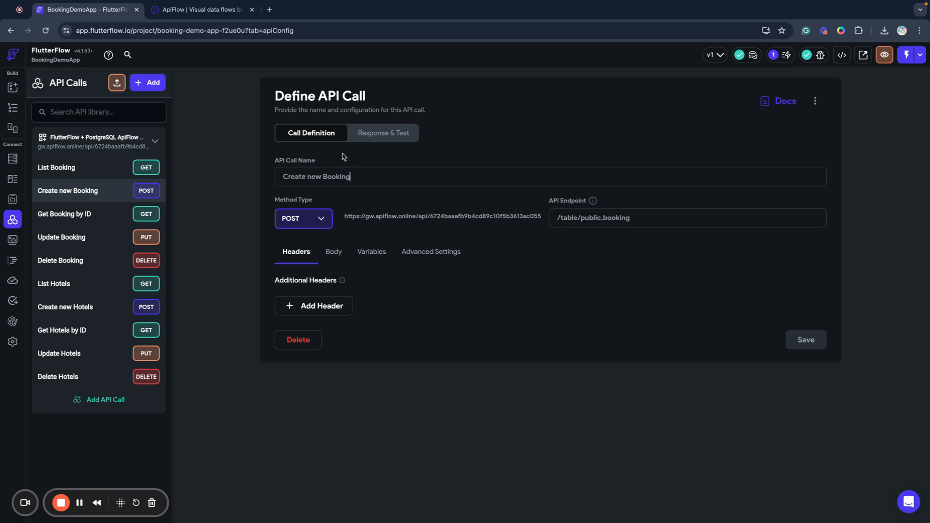
Open the action flow of the CreateBooking page's Schedule my stay button.
{"action": "left_click", "coordinate": [8, 91]}
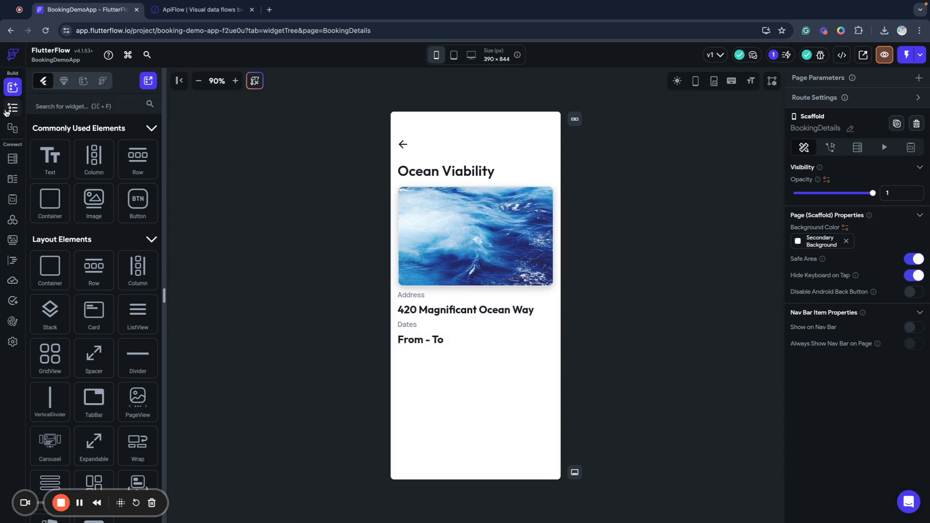
{"action": "left_click", "coordinate": [7, 111]}
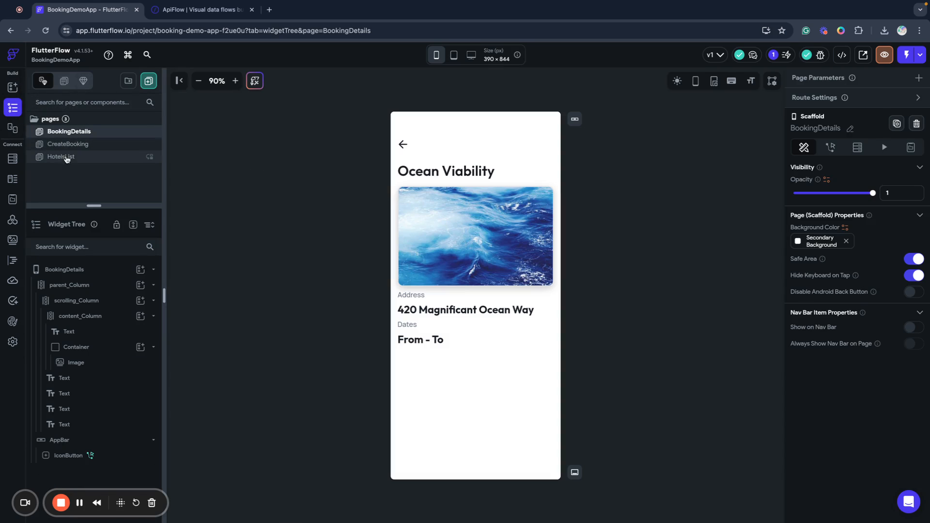
{"action": "left_click", "coordinate": [63, 148]}
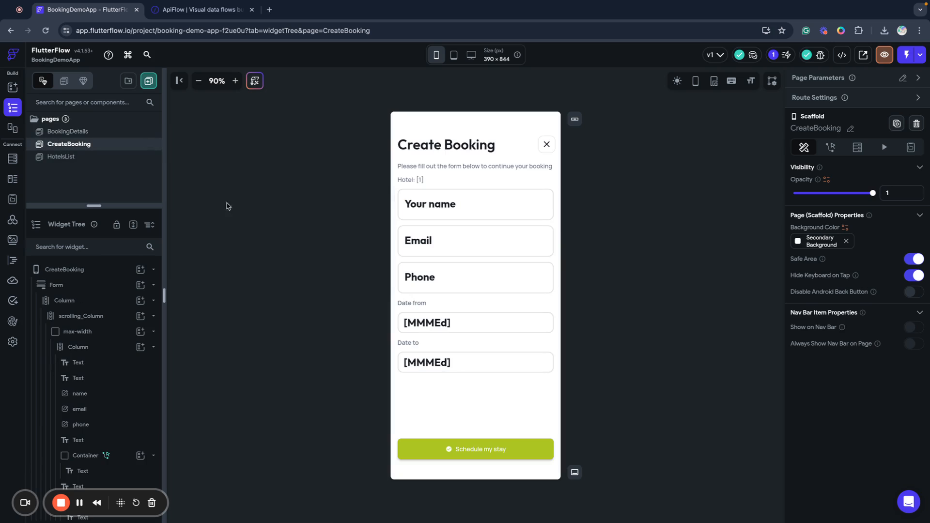
{"action": "left_click", "coordinate": [521, 448]}
{"action": "left_click", "coordinate": [899, 159]}
{"action": "scroll", "coordinate": [519, 199], "scroll_direction": "down", "scroll_amount": 6}
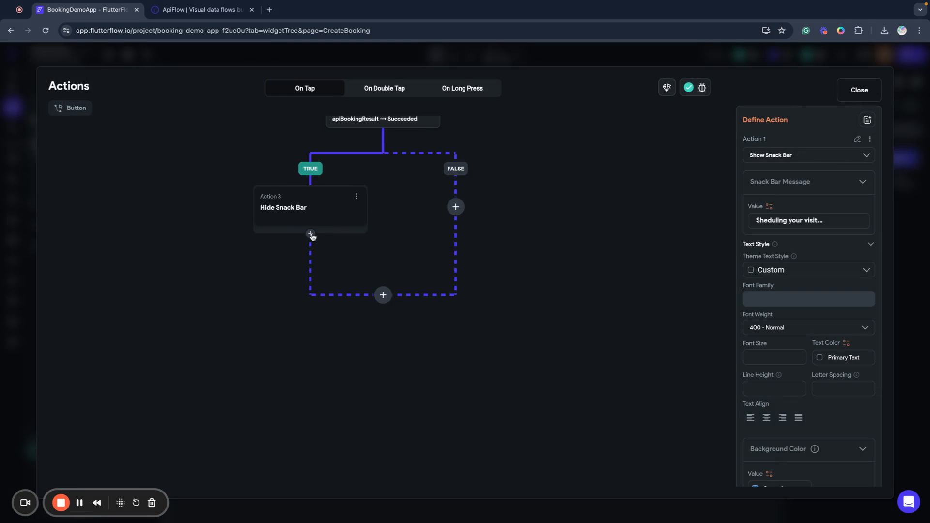
{"action": "scroll", "coordinate": [370, 220], "scroll_direction": "up", "scroll_amount": 3}
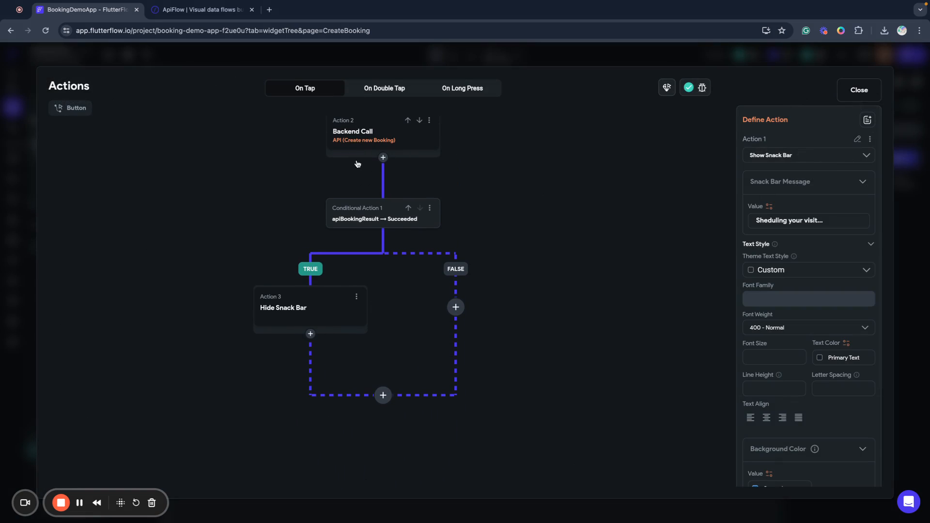
Add a Navigate To BookingDetails action after Hide Snack Bar and open its parameter definitions.
{"action": "left_click", "coordinate": [311, 335]}
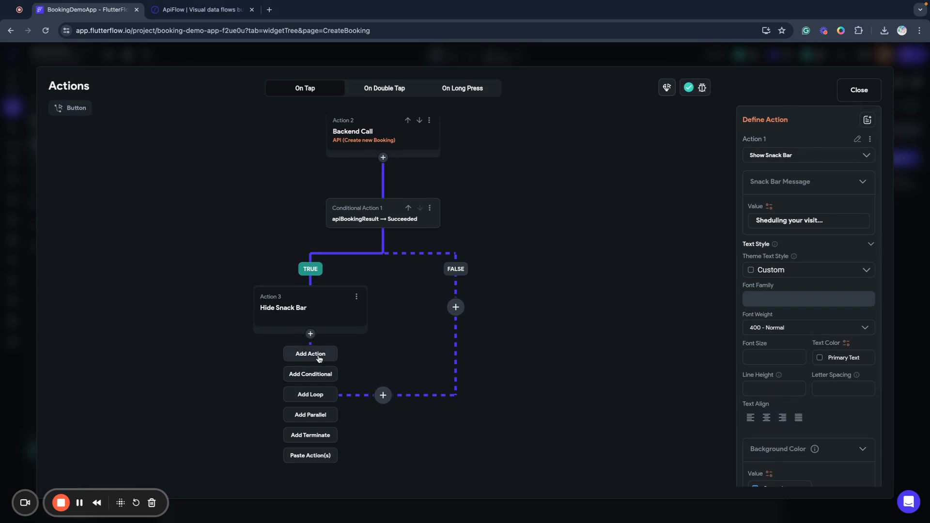
{"action": "left_click", "coordinate": [318, 358]}
{"action": "left_click", "coordinate": [781, 229]}
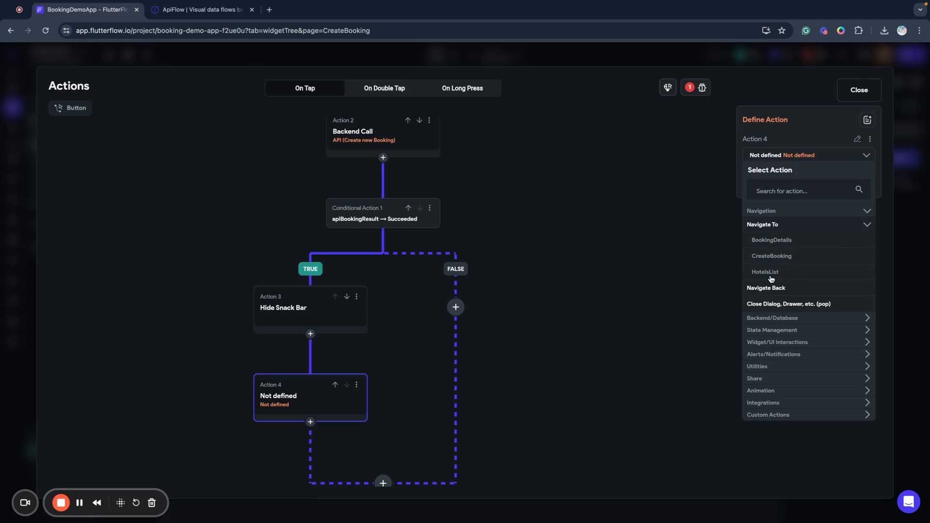
{"action": "left_click", "coordinate": [768, 241]}
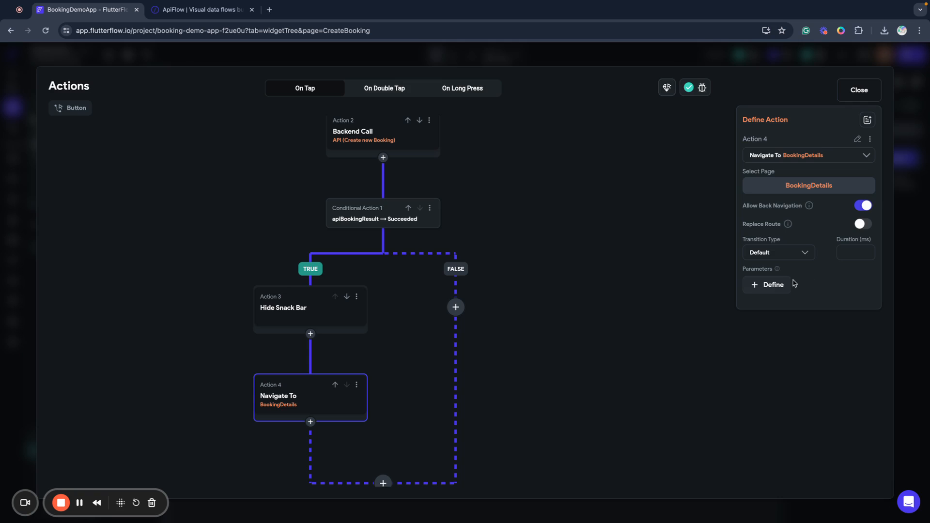
{"action": "left_click", "coordinate": [777, 285]}
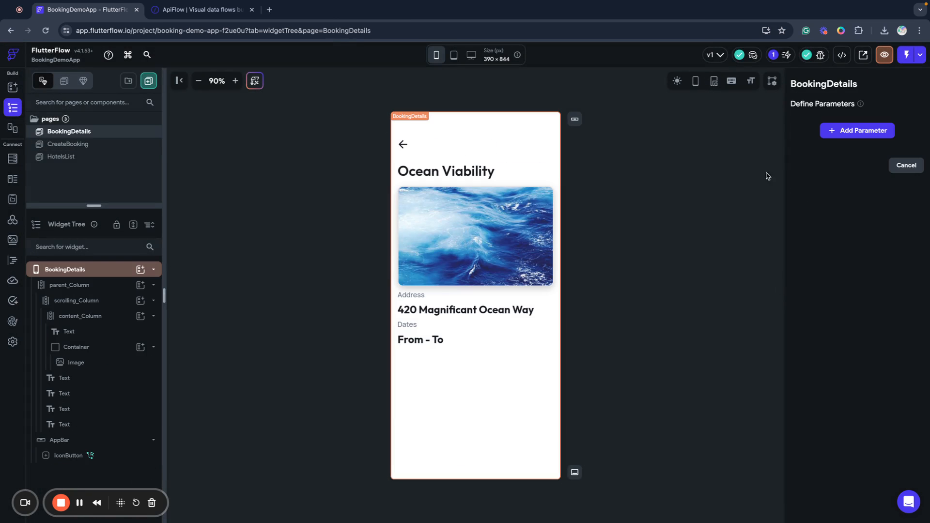
Add a required Integer parameter named bookingId to the BookingDetails page.
{"action": "left_click", "coordinate": [856, 131]}
{"action": "left_click", "coordinate": [809, 156]}
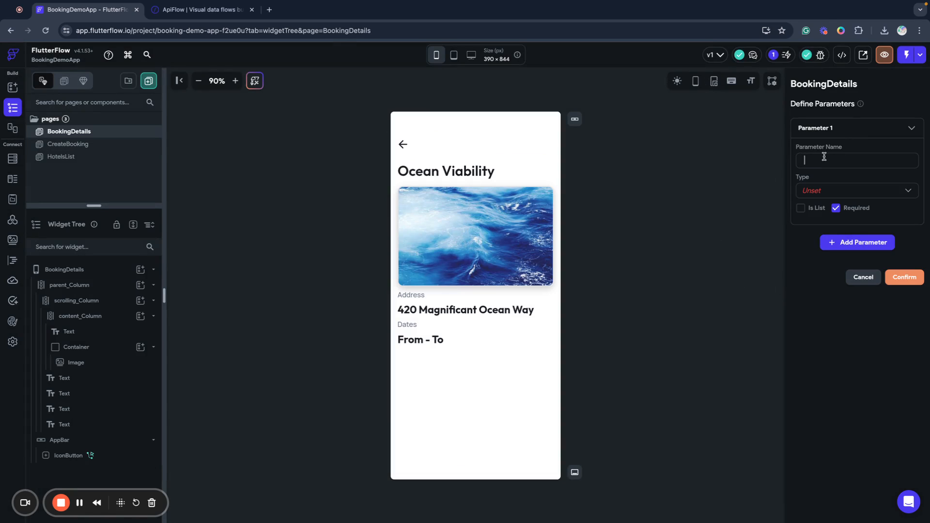
{"action": "type", "text": "bookingId"}
{"action": "left_click", "coordinate": [869, 190]}
{"action": "left_click", "coordinate": [827, 81]}
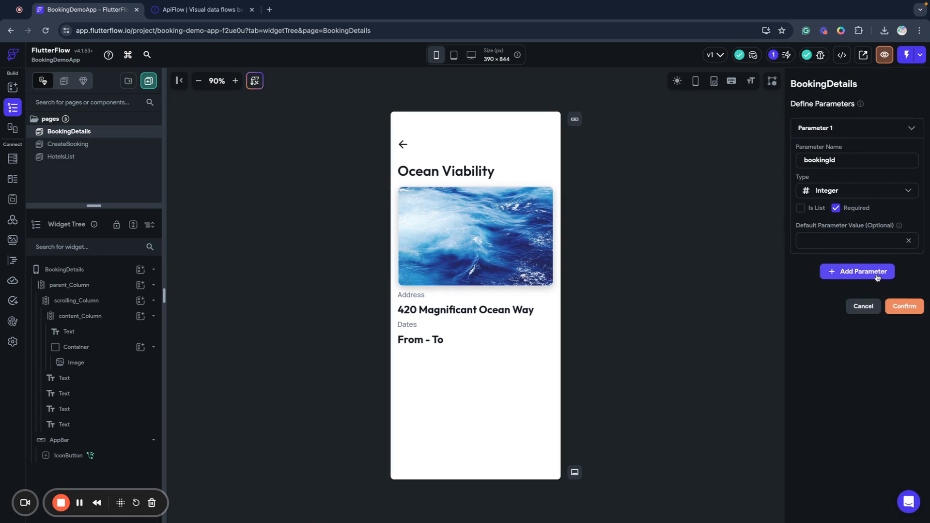
{"action": "left_click", "coordinate": [906, 306]}
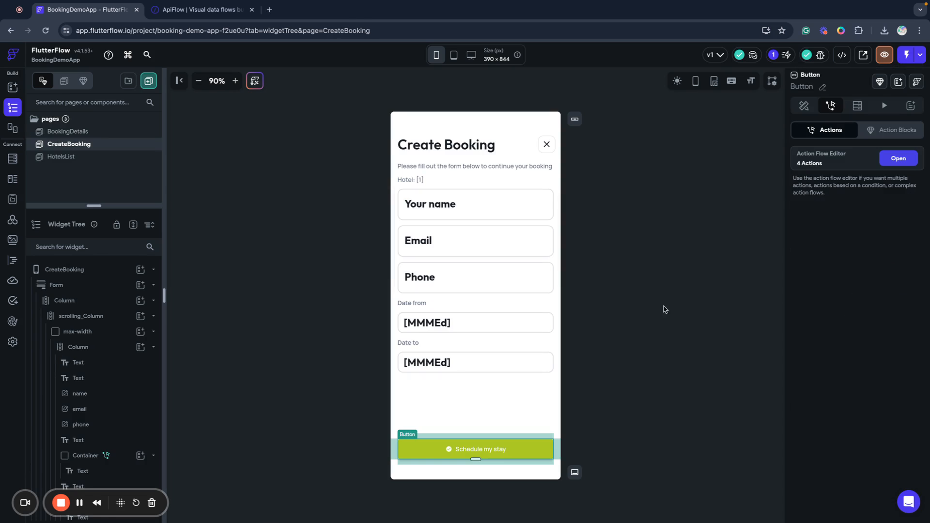
Pass the bookingId parameter on the Navigate To BookingDetails action and choose a value source.
{"action": "left_click", "coordinate": [898, 158]}
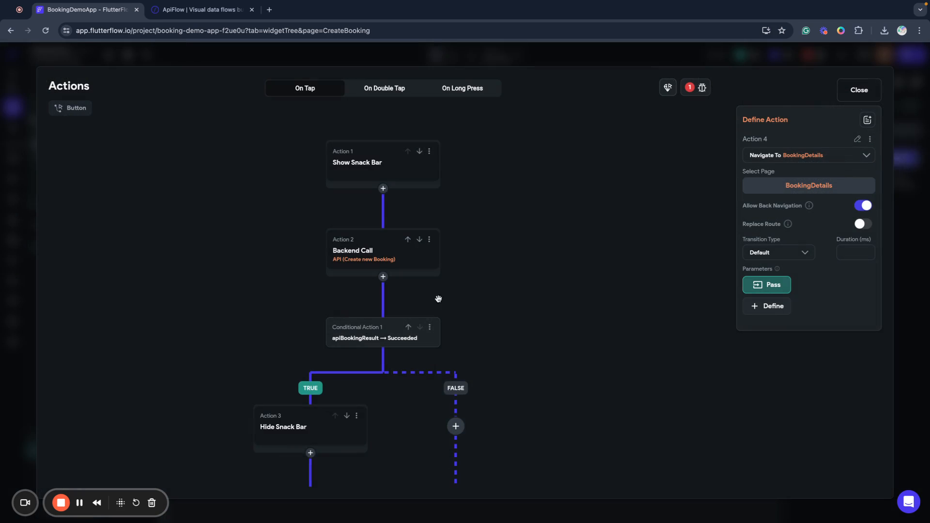
{"action": "scroll", "coordinate": [316, 377], "scroll_direction": "down", "scroll_amount": 5}
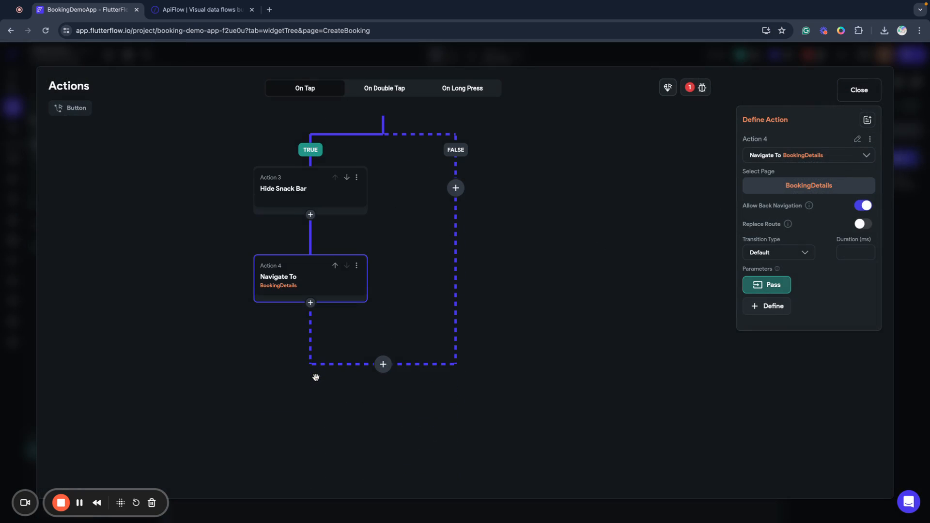
{"action": "left_click", "coordinate": [751, 291]}
{"action": "left_click", "coordinate": [775, 289]}
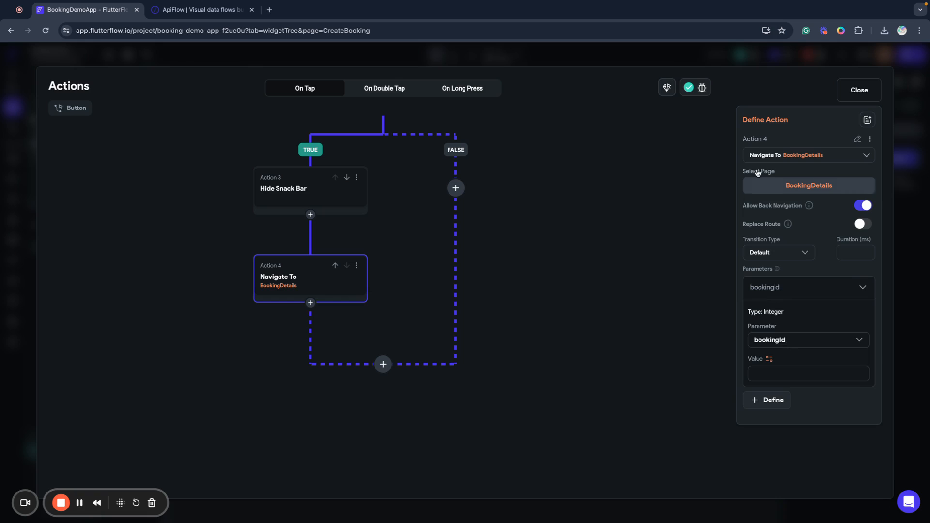
{"action": "left_click", "coordinate": [769, 359]}
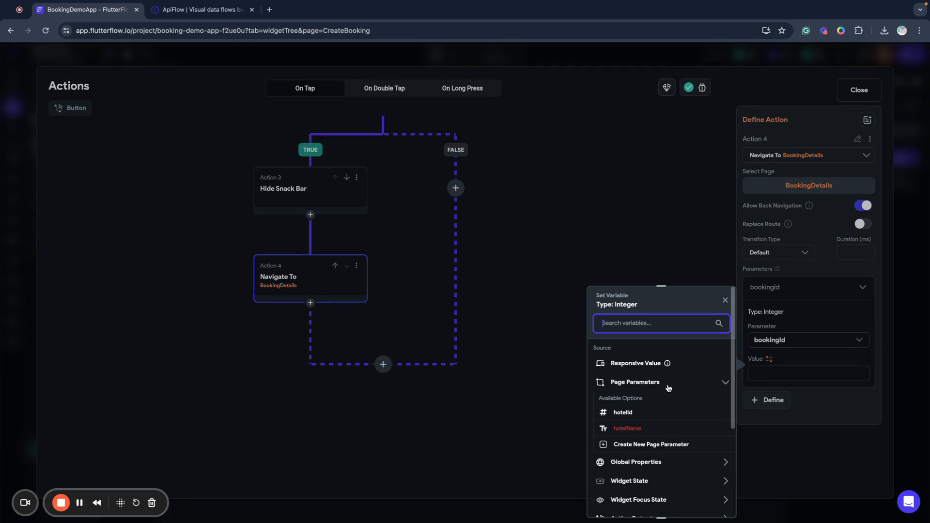
{"action": "scroll", "coordinate": [670, 390], "scroll_direction": "down", "scroll_amount": 2}
{"action": "scroll", "coordinate": [645, 395], "scroll_direction": "up", "scroll_amount": 2}
{"action": "scroll", "coordinate": [652, 402], "scroll_direction": "down", "scroll_amount": 5}
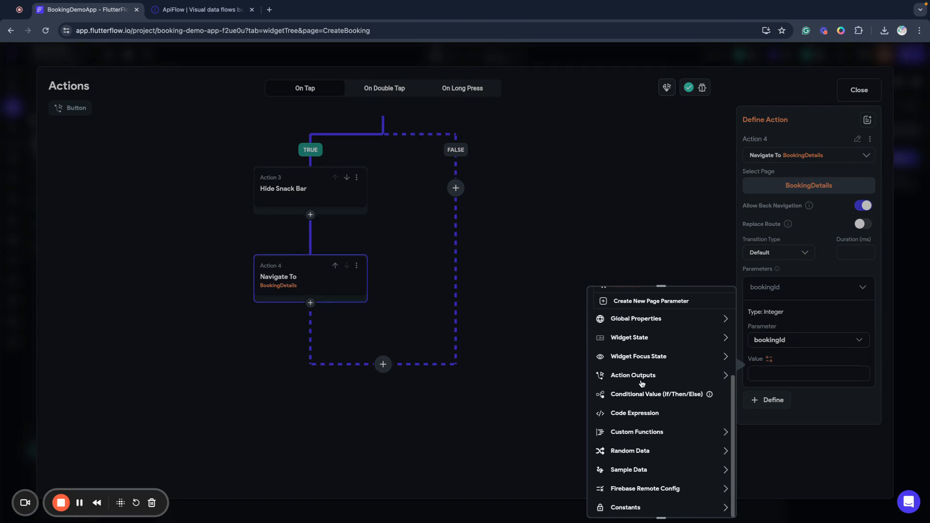
Bind bookingId to apiBookingResult's booking_id field, read as data type, and confirm.
{"action": "left_click", "coordinate": [640, 380]}
{"action": "left_click", "coordinate": [634, 408]}
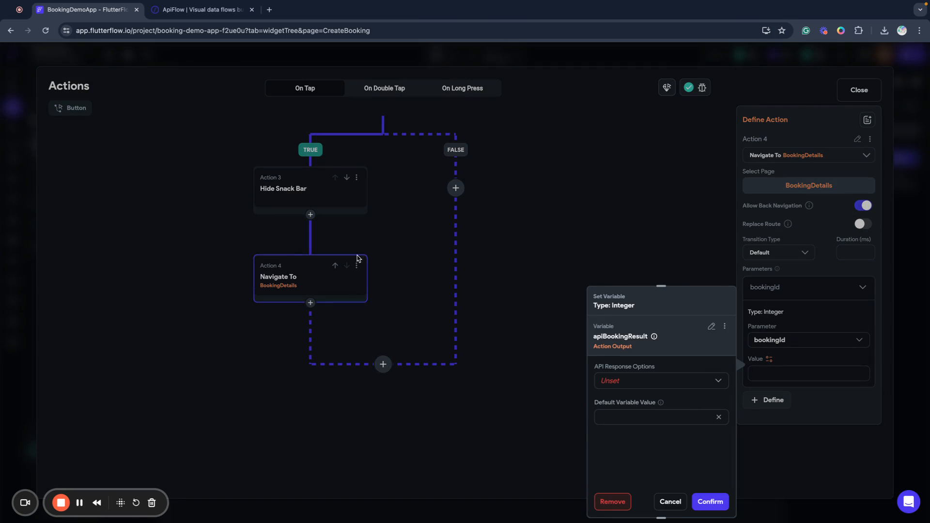
{"action": "left_click", "coordinate": [615, 381]}
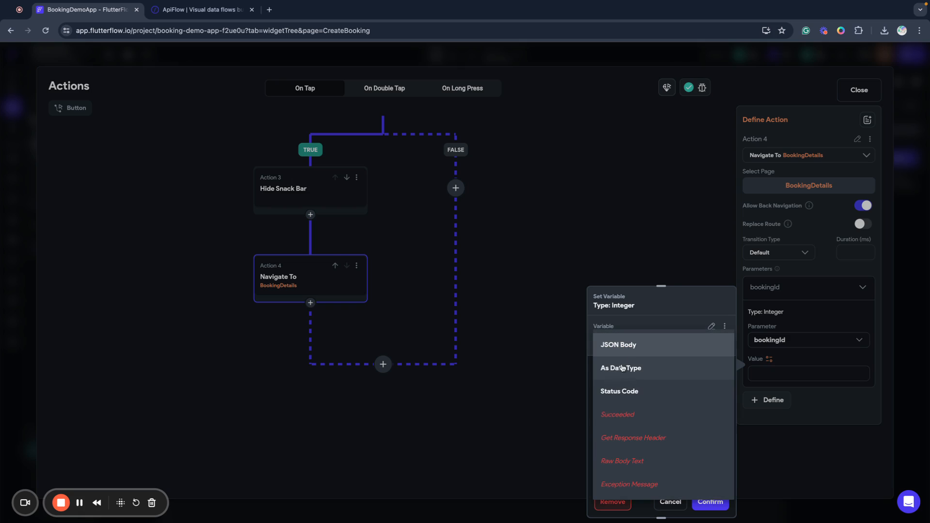
{"action": "left_click", "coordinate": [622, 369]}
{"action": "left_click", "coordinate": [616, 414]}
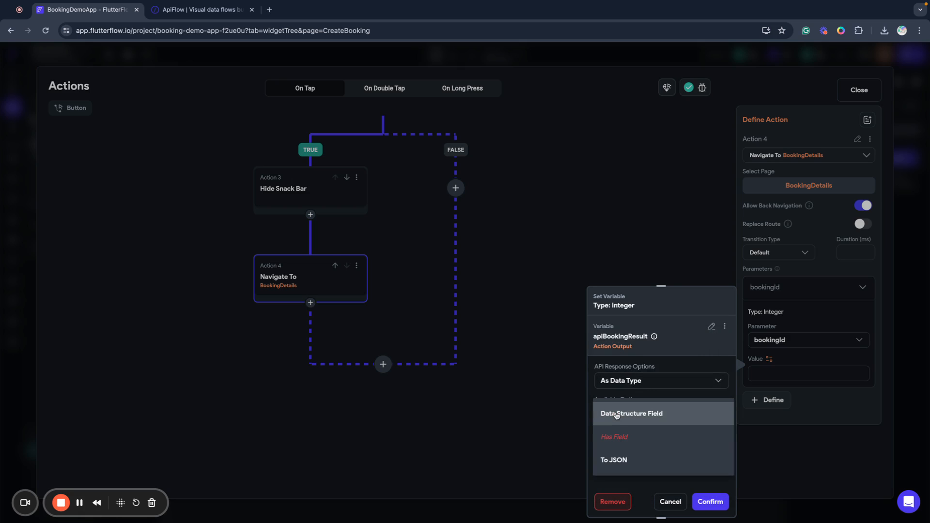
{"action": "left_click", "coordinate": [616, 415]}
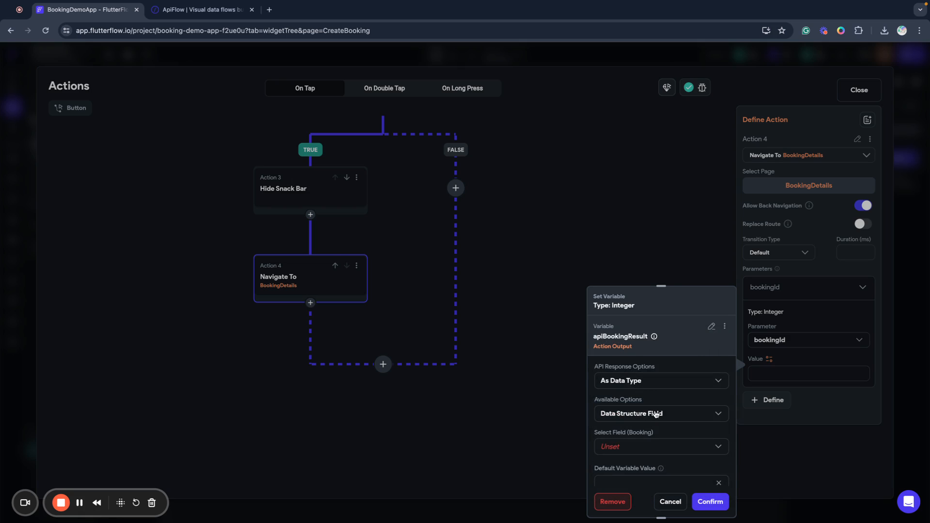
{"action": "left_click", "coordinate": [619, 436]}
{"action": "left_click", "coordinate": [622, 350]}
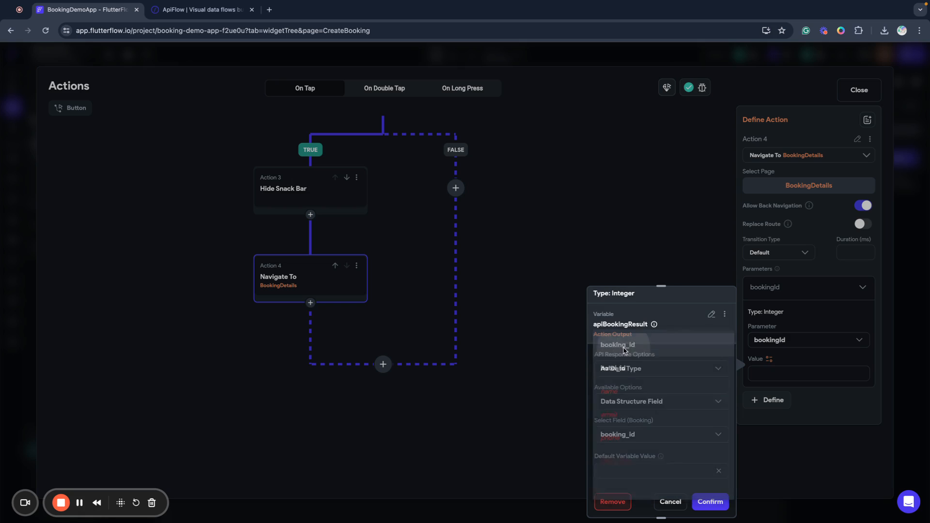
{"action": "left_click", "coordinate": [715, 507]}
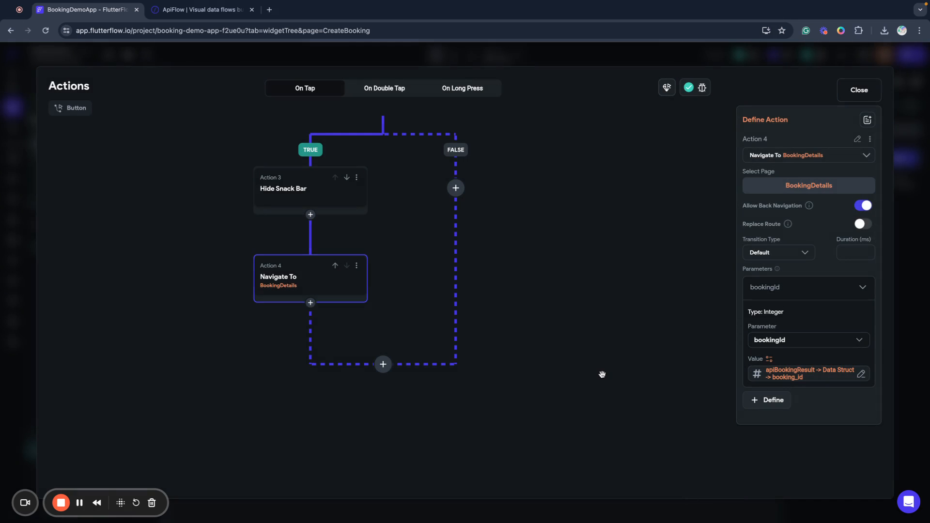
{"action": "scroll", "coordinate": [608, 373], "scroll_direction": "up", "scroll_amount": 5}
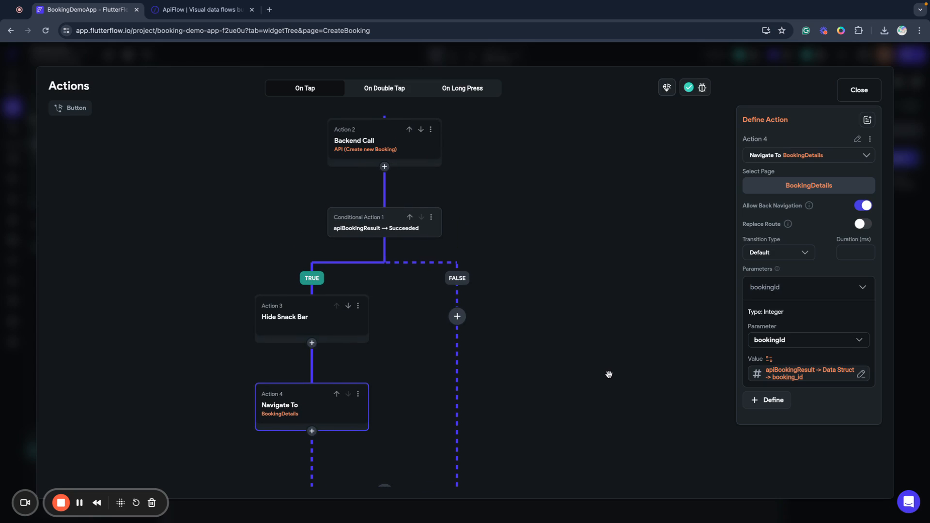
Leave the action editor, switch to BookingDetails, and select its parent_Column.
{"action": "left_click", "coordinate": [858, 90]}
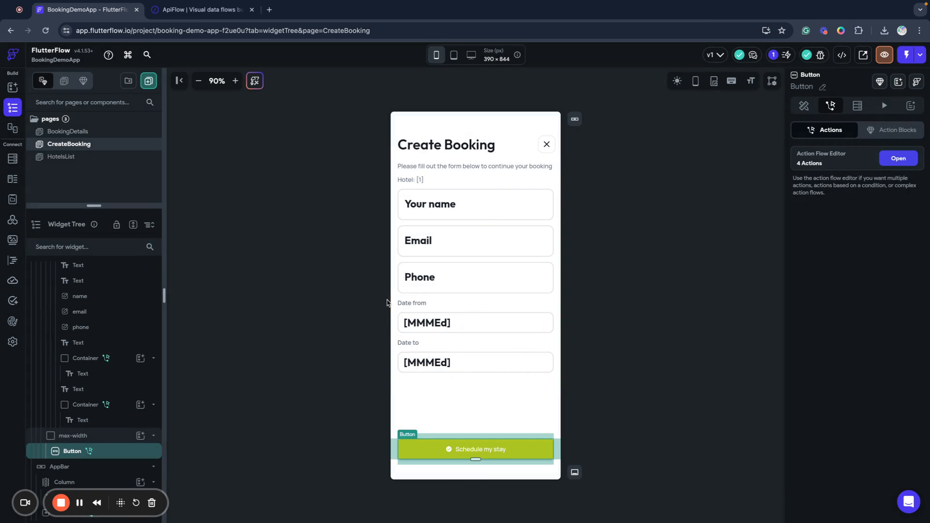
{"action": "left_click", "coordinate": [78, 137]}
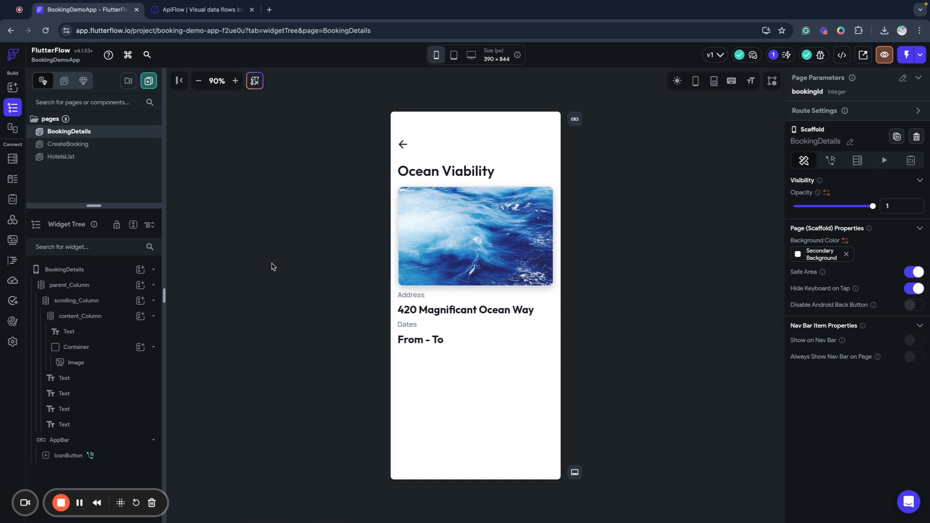
{"action": "left_click", "coordinate": [68, 285]}
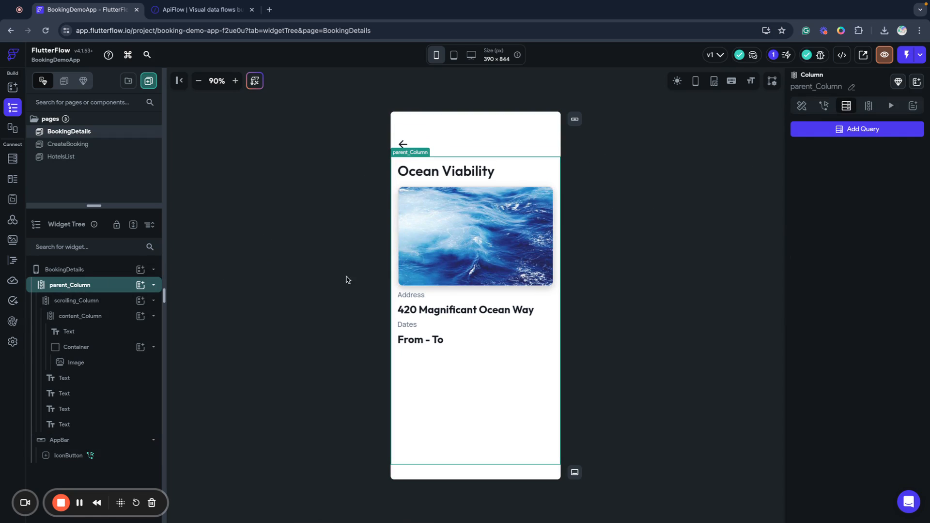
Add an API Call backend query to parent_Column using ApiFlow's Get Booking by ID.
{"action": "left_click", "coordinate": [830, 131]}
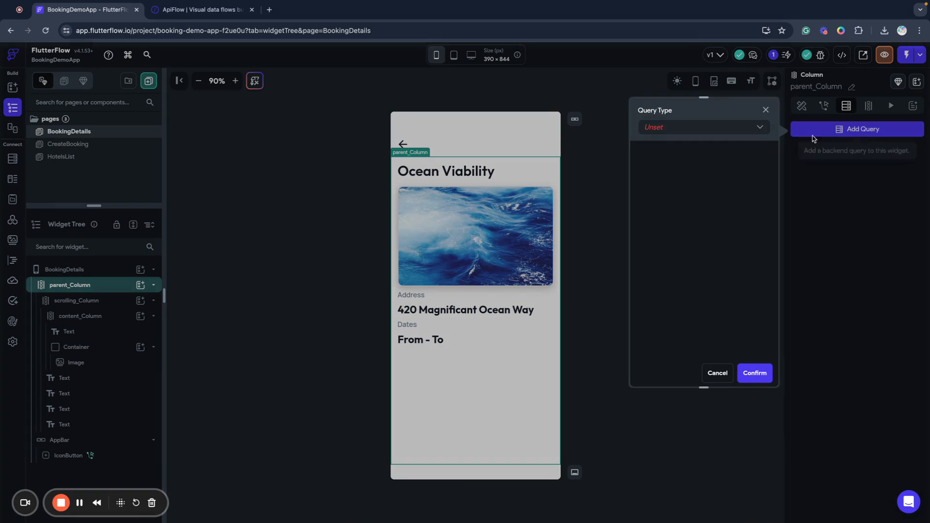
{"action": "left_click", "coordinate": [714, 129]}
{"action": "left_click", "coordinate": [663, 174]}
{"action": "left_click", "coordinate": [665, 167]}
{"action": "left_click", "coordinate": [681, 176]}
{"action": "left_click", "coordinate": [667, 204]}
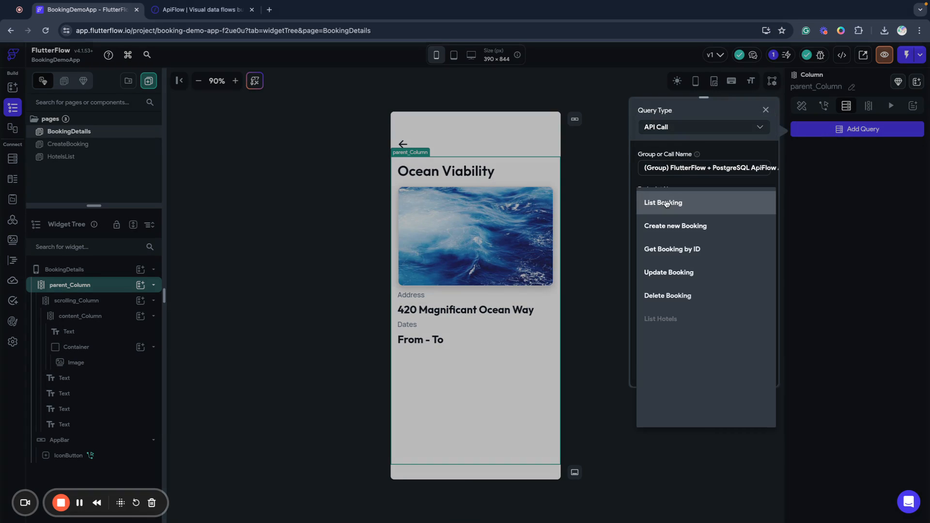
{"action": "left_click", "coordinate": [681, 251]}
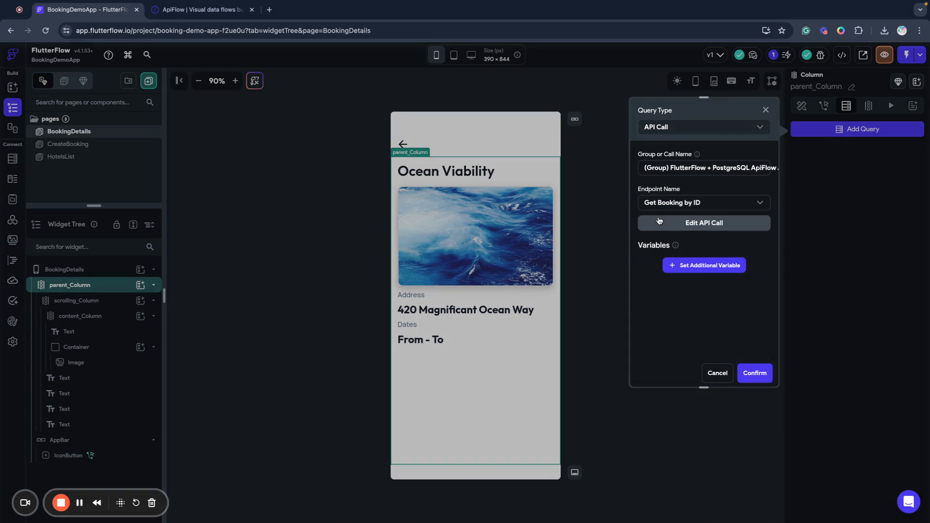
Set the query's booking_id variable to the bookingId page parameter and confirm.
{"action": "left_click", "coordinate": [674, 265]}
{"action": "left_click", "coordinate": [673, 309]}
{"action": "left_click", "coordinate": [678, 314]}
{"action": "left_click", "coordinate": [666, 329]}
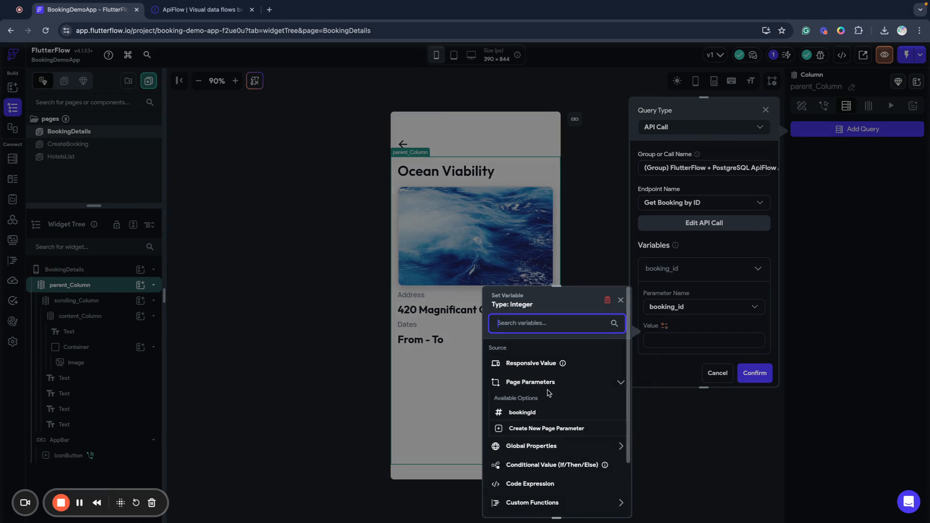
{"action": "left_click", "coordinate": [523, 413]}
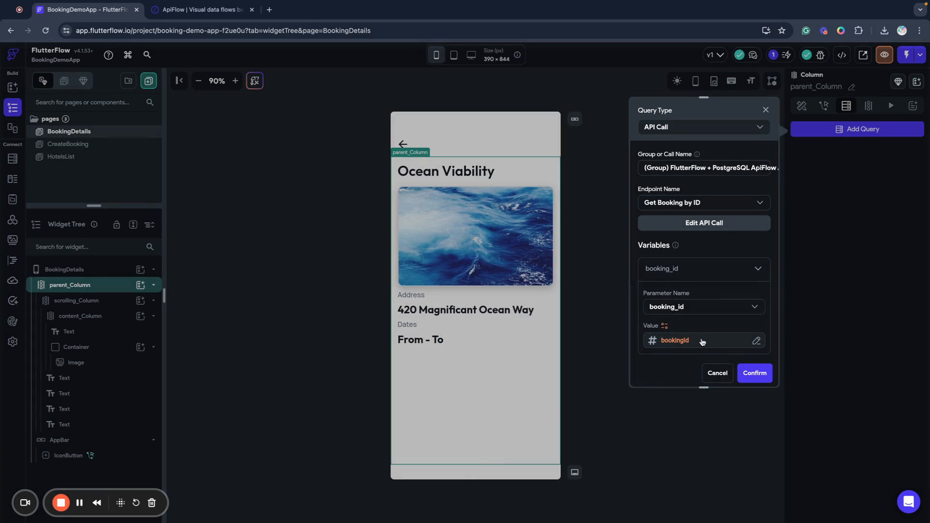
{"action": "left_click", "coordinate": [755, 374]}
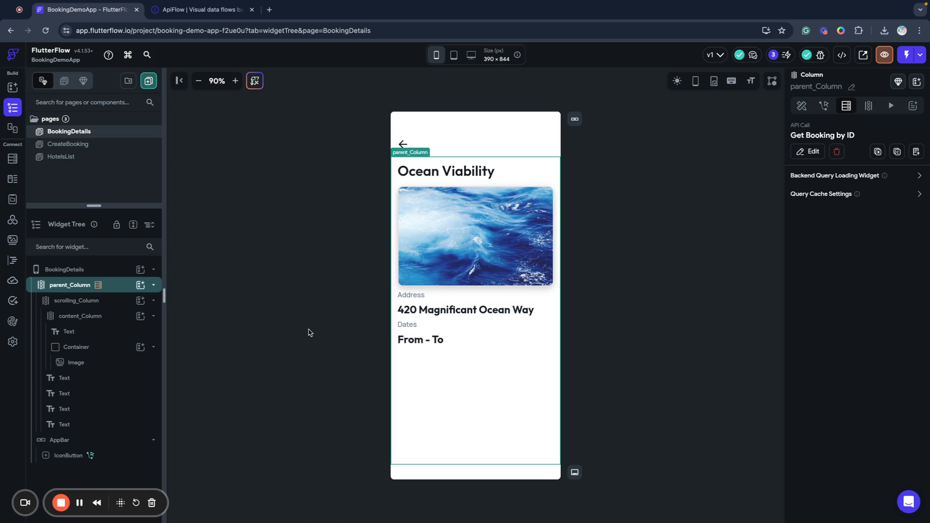
Add an API Call query to scrolling_Column using ApiFlow's Get Hotels by ID.
{"action": "left_click", "coordinate": [97, 301]}
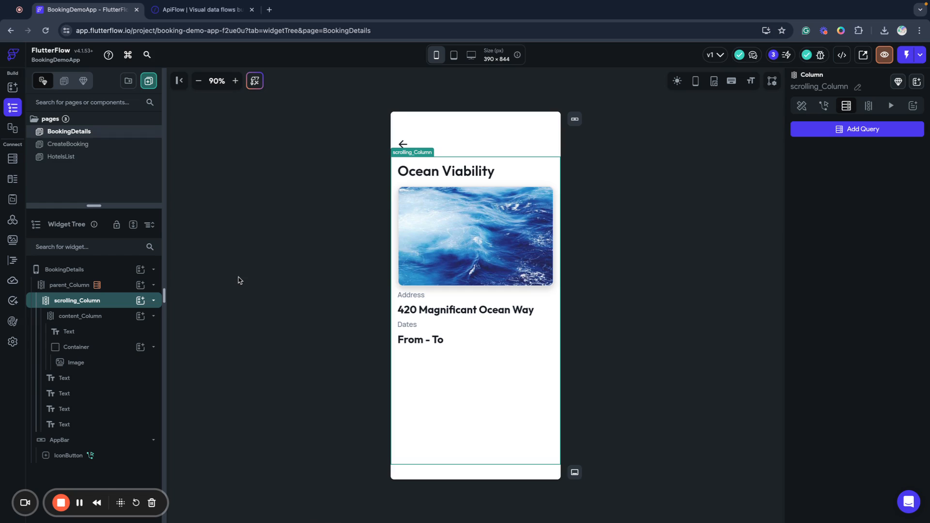
{"action": "left_click", "coordinate": [880, 129]}
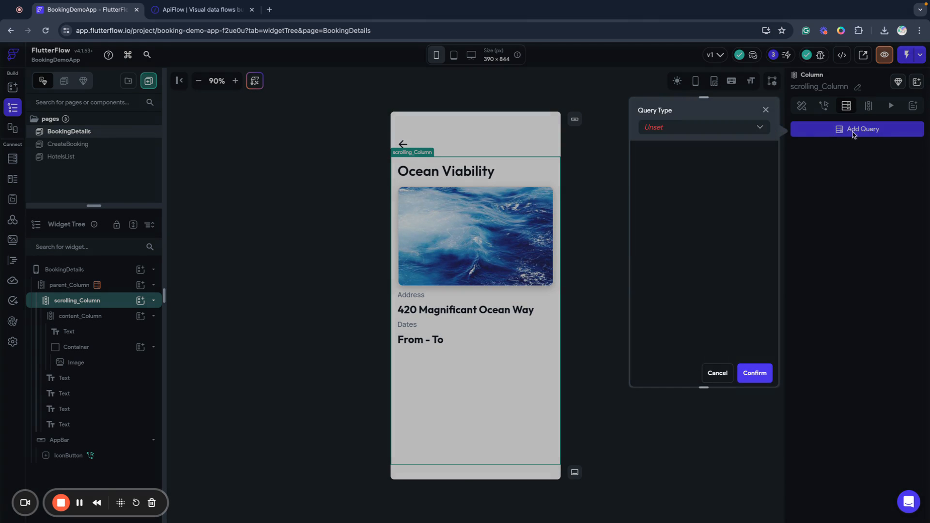
{"action": "left_click", "coordinate": [732, 129]}
{"action": "left_click", "coordinate": [679, 174]}
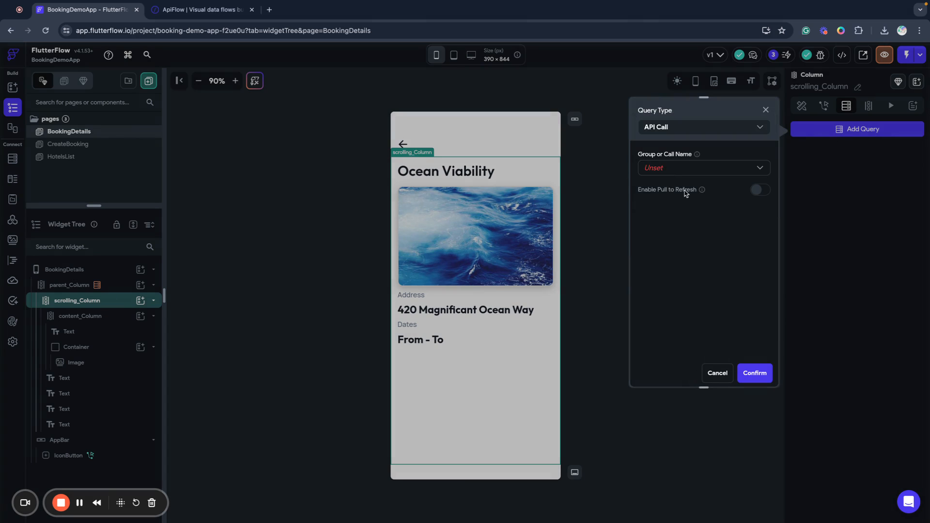
{"action": "left_click", "coordinate": [661, 168]}
{"action": "left_click", "coordinate": [664, 172]}
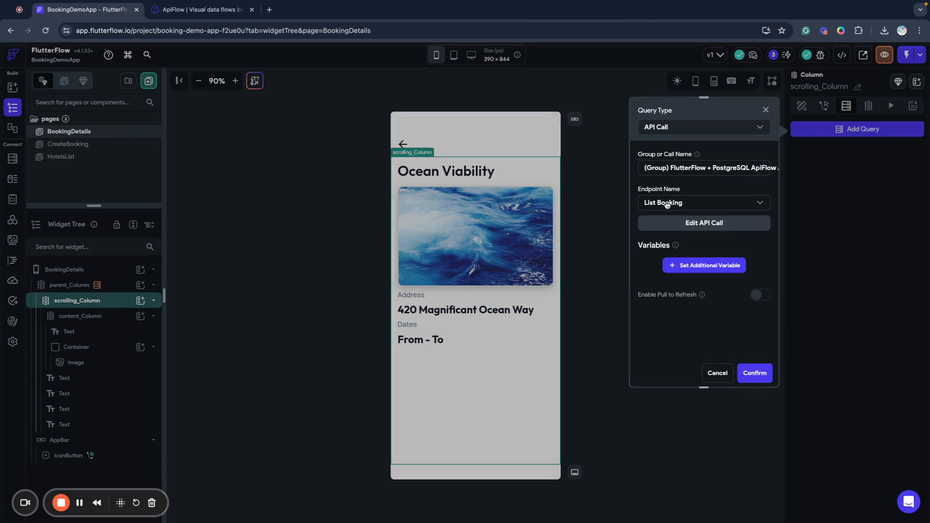
{"action": "left_click", "coordinate": [666, 204]}
{"action": "left_click", "coordinate": [681, 363]}
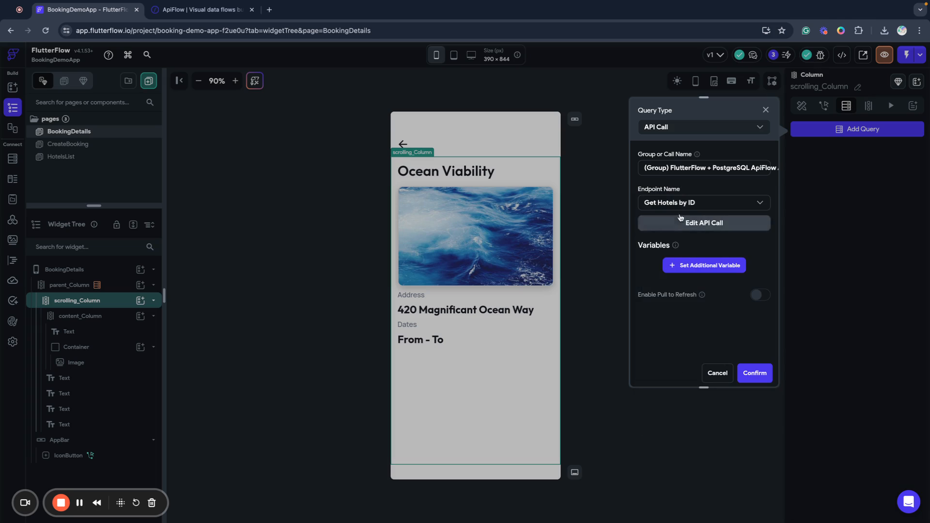
Set hotel_id from the Get Booking by ID response's hotel_id field, confirm, and check both column queries.
{"action": "left_click", "coordinate": [700, 265]}
{"action": "left_click", "coordinate": [669, 308]}
{"action": "left_click", "coordinate": [664, 326]}
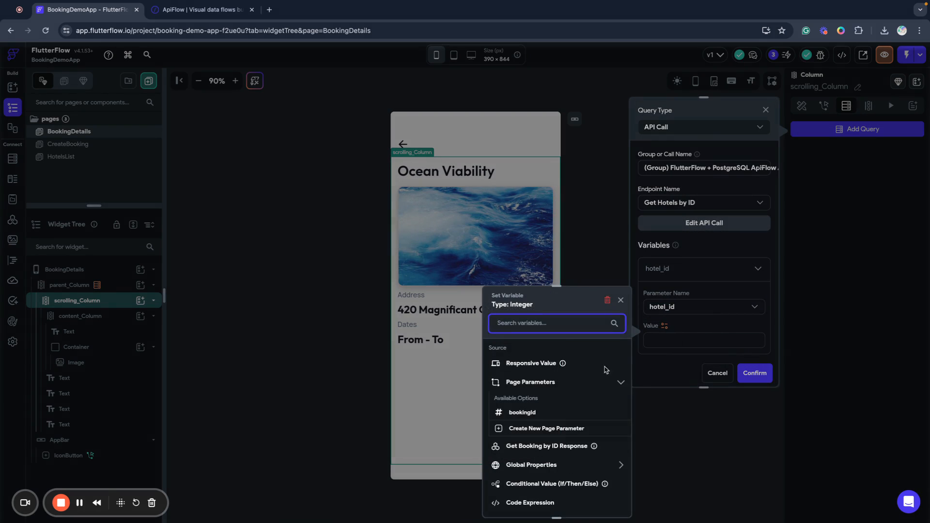
{"action": "scroll", "coordinate": [533, 412], "scroll_direction": "down", "scroll_amount": 1}
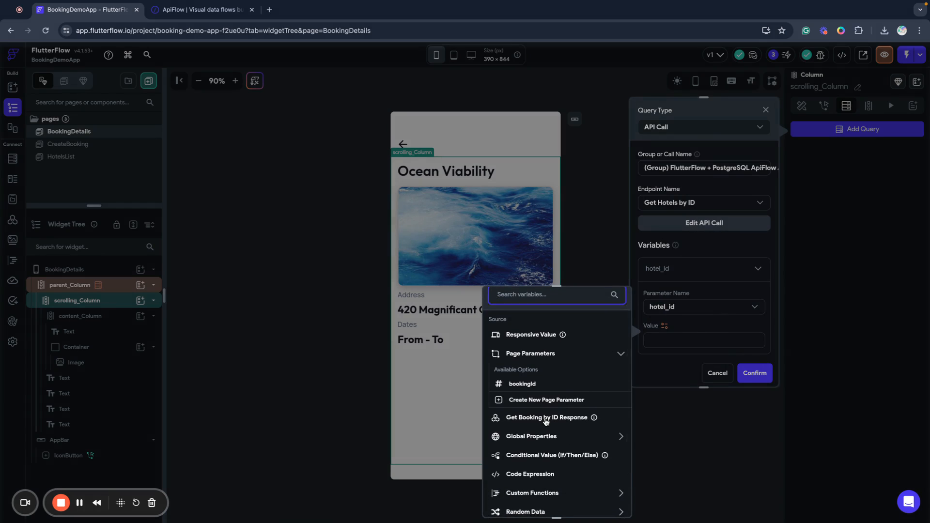
{"action": "left_click", "coordinate": [546, 420]}
{"action": "left_click", "coordinate": [521, 407]}
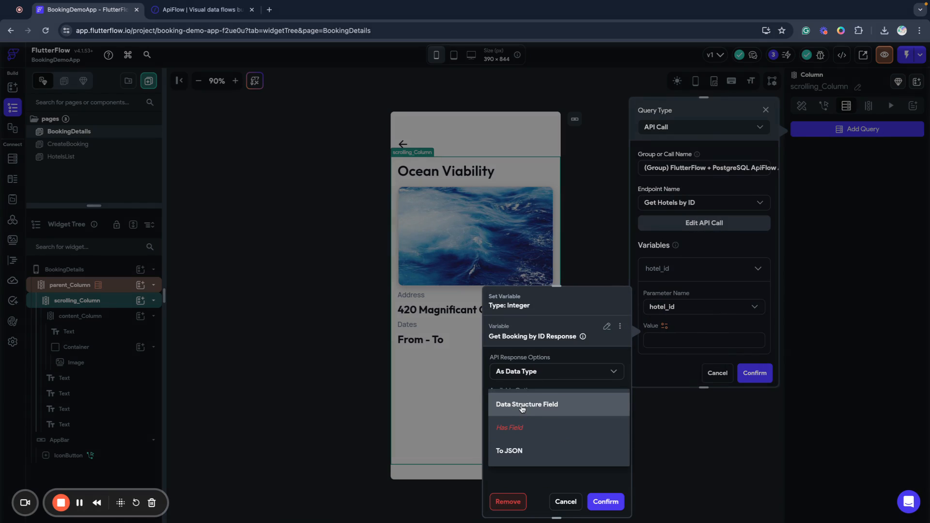
{"action": "left_click", "coordinate": [524, 409]}
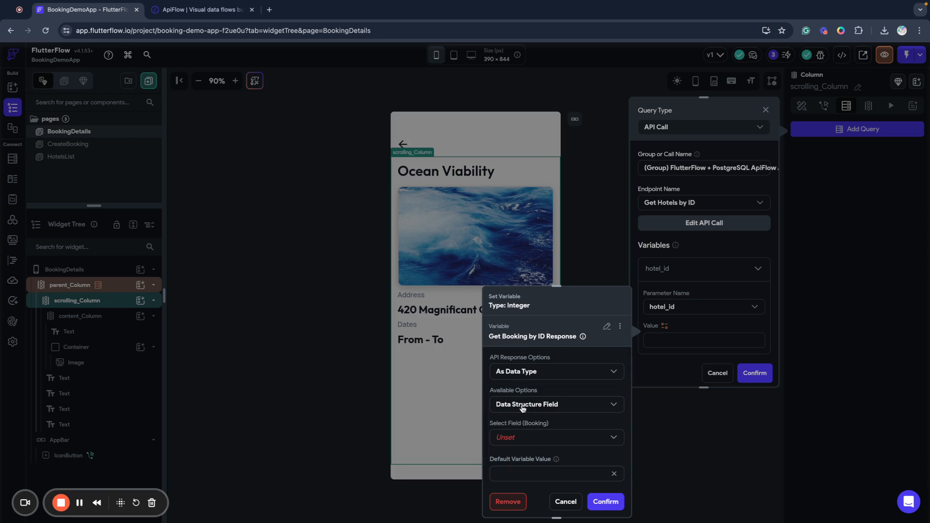
{"action": "left_click", "coordinate": [528, 435]}
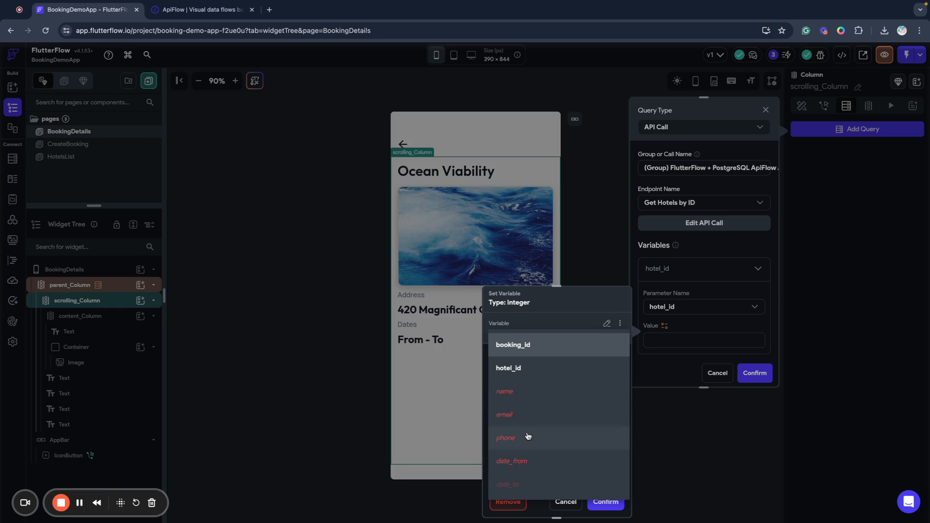
{"action": "left_click", "coordinate": [521, 368]}
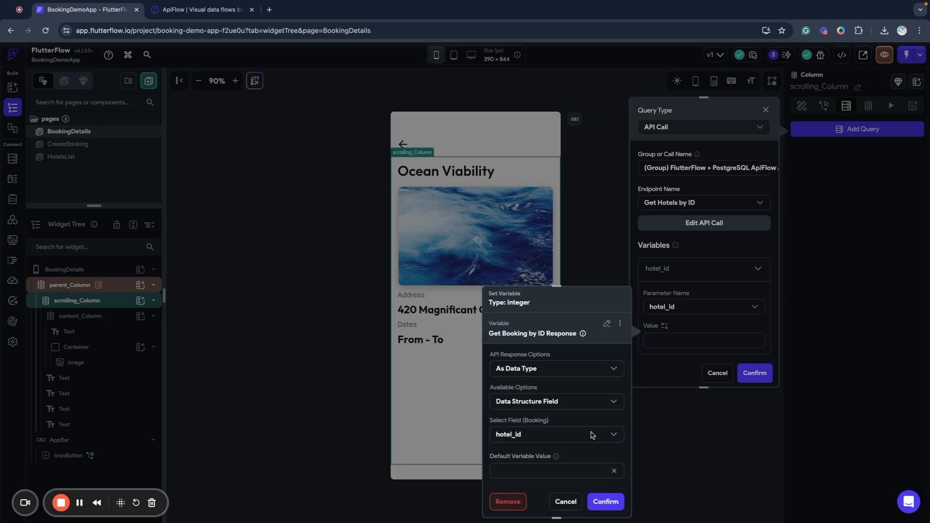
{"action": "left_click", "coordinate": [606, 501]}
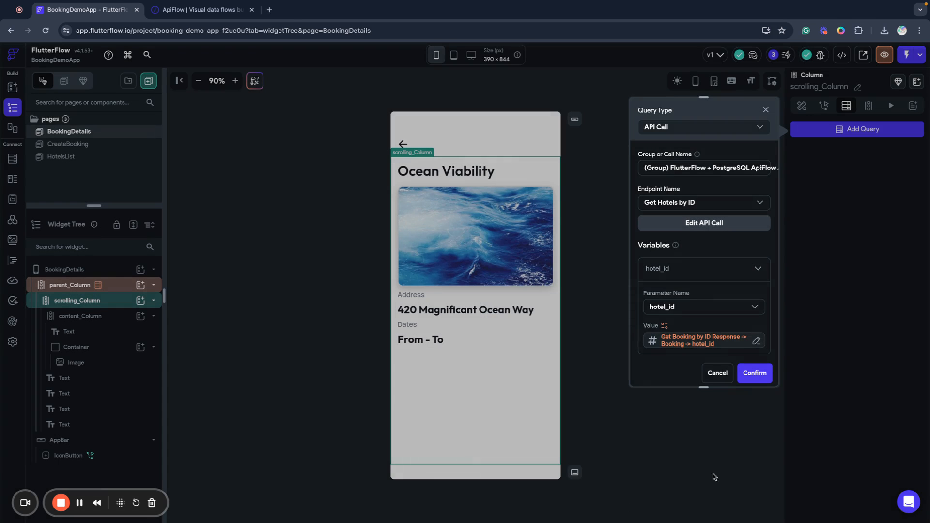
{"action": "left_click", "coordinate": [757, 377]}
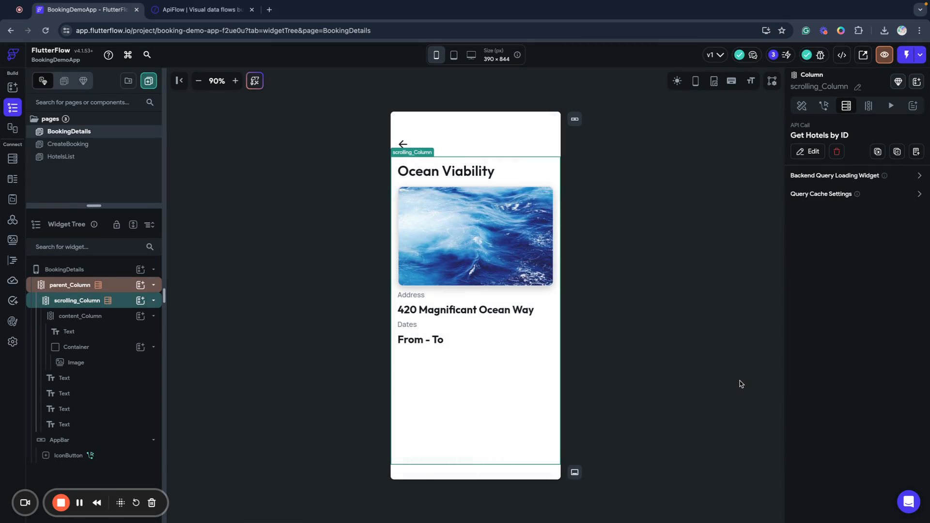
{"action": "left_click", "coordinate": [73, 287]}
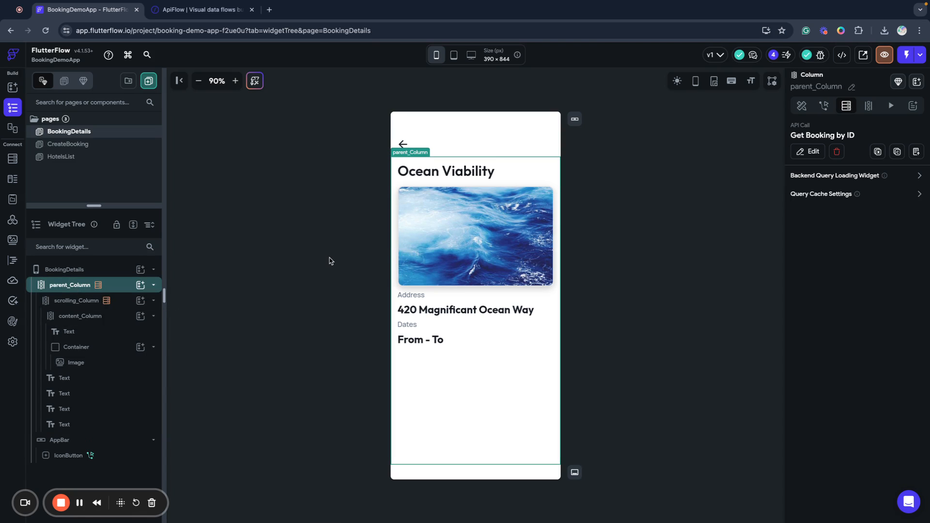
{"action": "left_click", "coordinate": [73, 300]}
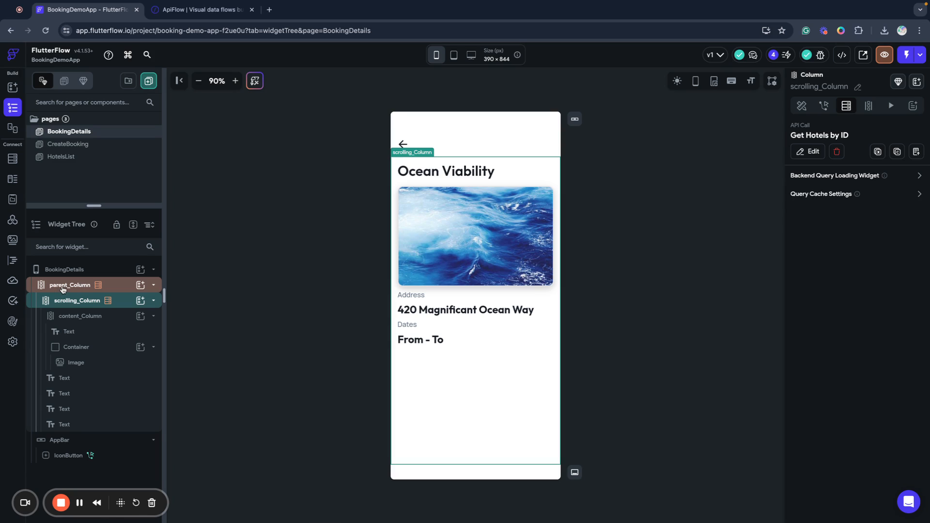
Open the Get Hotels by ID call from the API calls list.
{"action": "left_click", "coordinate": [65, 289]}
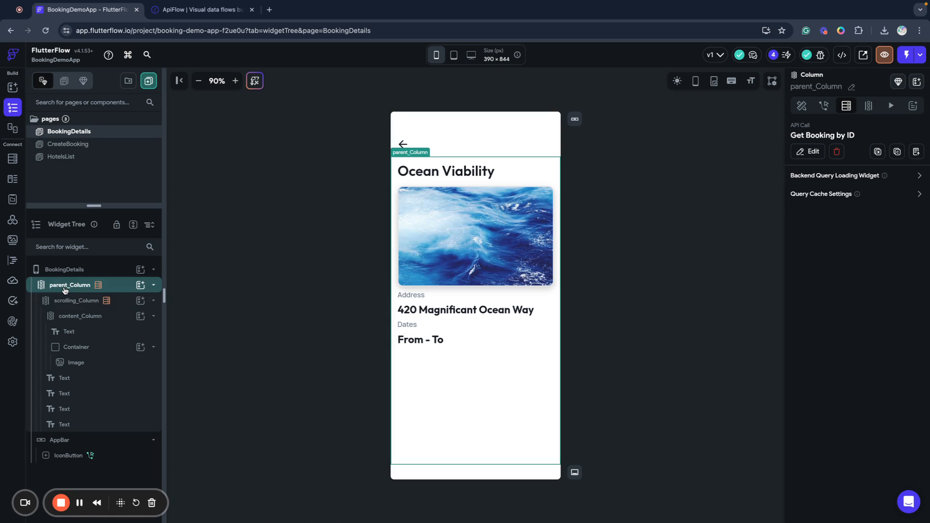
{"action": "left_click", "coordinate": [14, 221]}
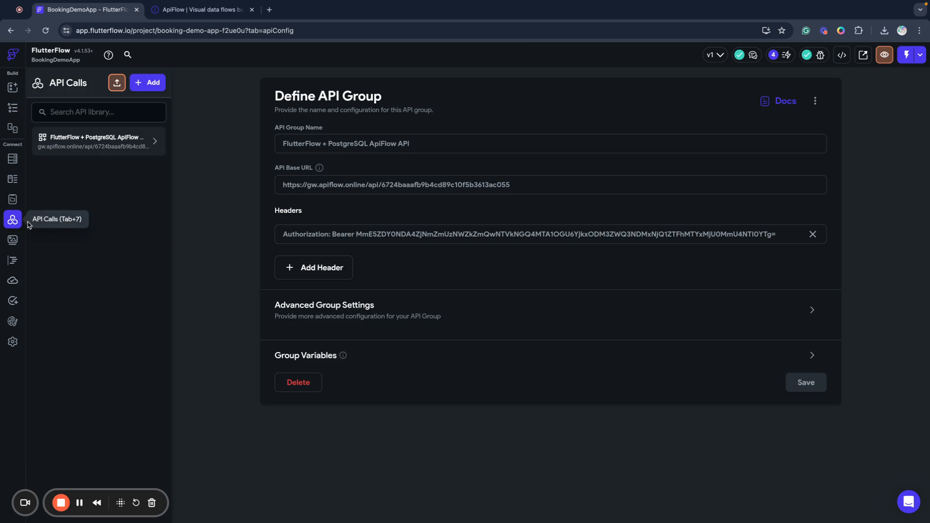
{"action": "left_click", "coordinate": [66, 142]}
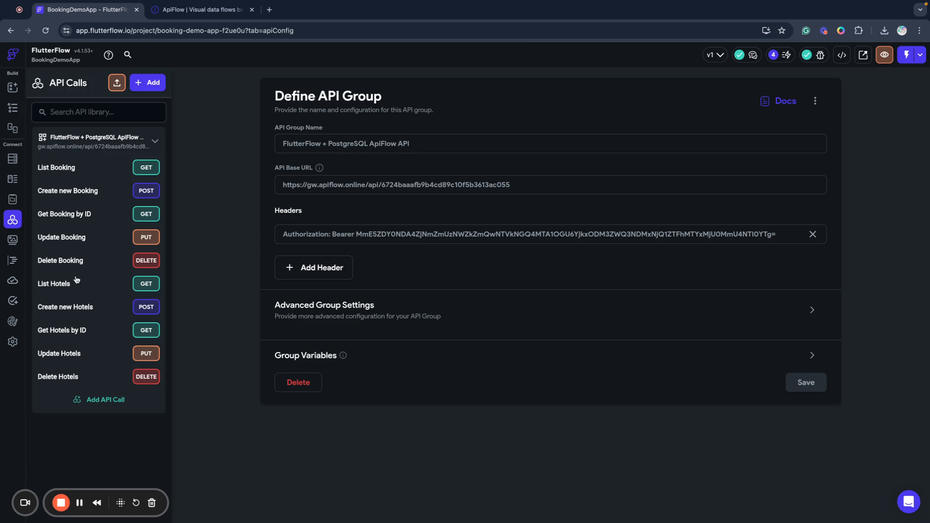
{"action": "left_click", "coordinate": [56, 332]}
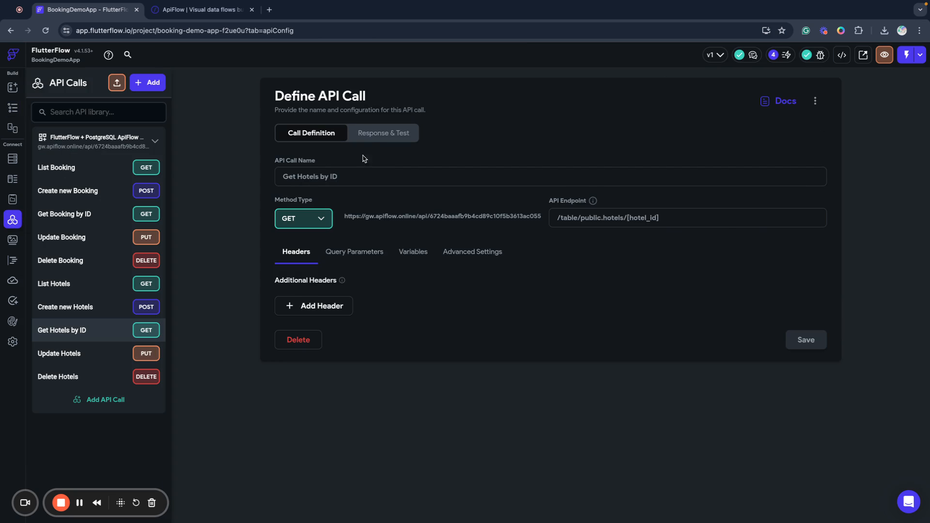
Enable Parse as Data Type with Hotel on its response and save the call.
{"action": "left_click", "coordinate": [369, 139]}
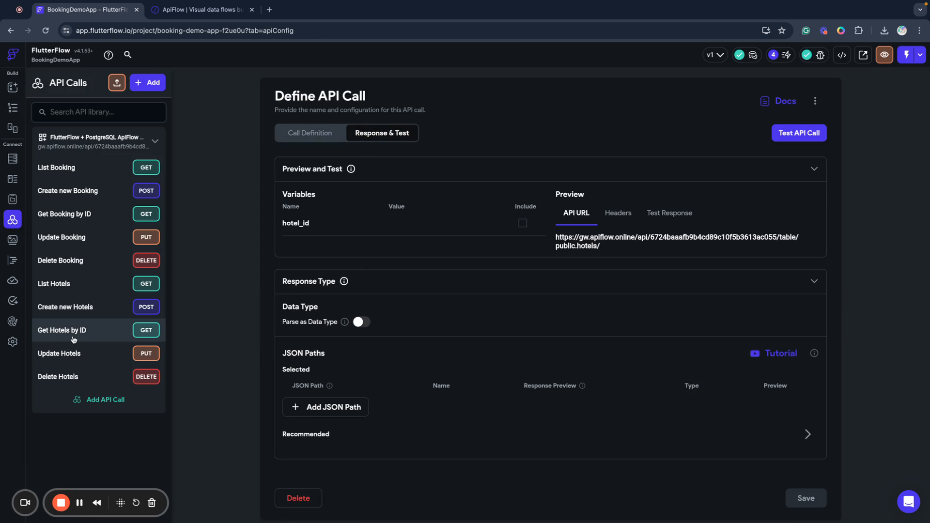
{"action": "left_click", "coordinate": [361, 323]}
{"action": "left_click", "coordinate": [342, 350]}
{"action": "left_click", "coordinate": [323, 351]}
{"action": "scroll", "coordinate": [601, 376], "scroll_direction": "down", "scroll_amount": 1}
{"action": "scroll", "coordinate": [601, 375], "scroll_direction": "down", "scroll_amount": 1}
{"action": "left_click", "coordinate": [806, 491]}
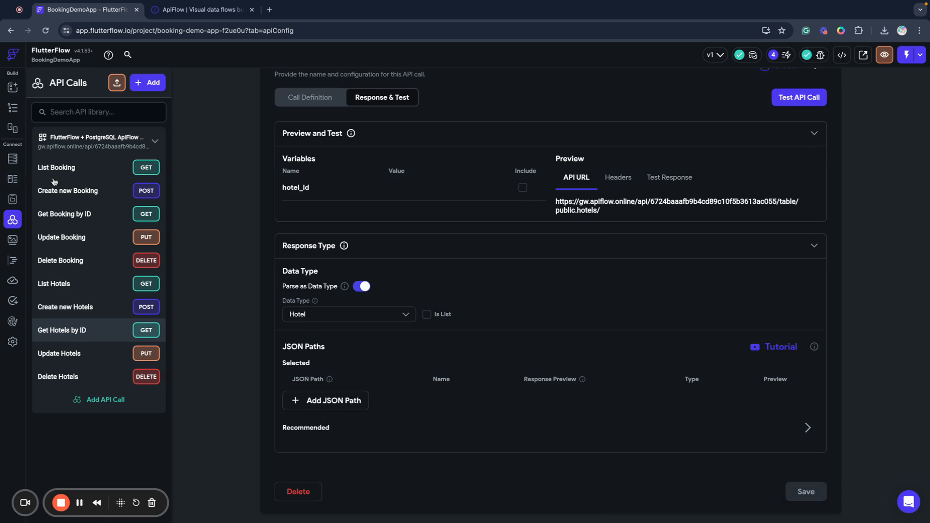
Bind the Ocean Viability title to the Get Hotels by ID name field, defaulting to 'Hotel Name'.
{"action": "left_click", "coordinate": [13, 87]}
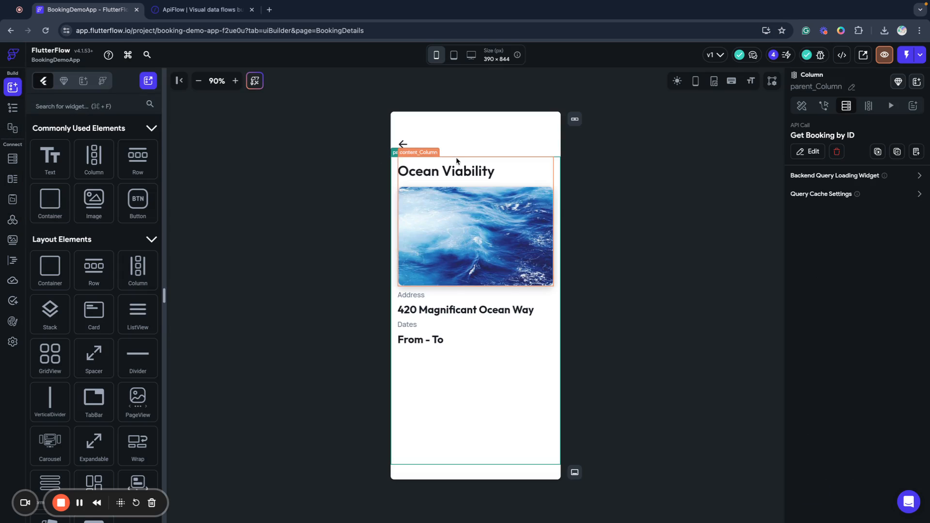
{"action": "left_click", "coordinate": [455, 171]}
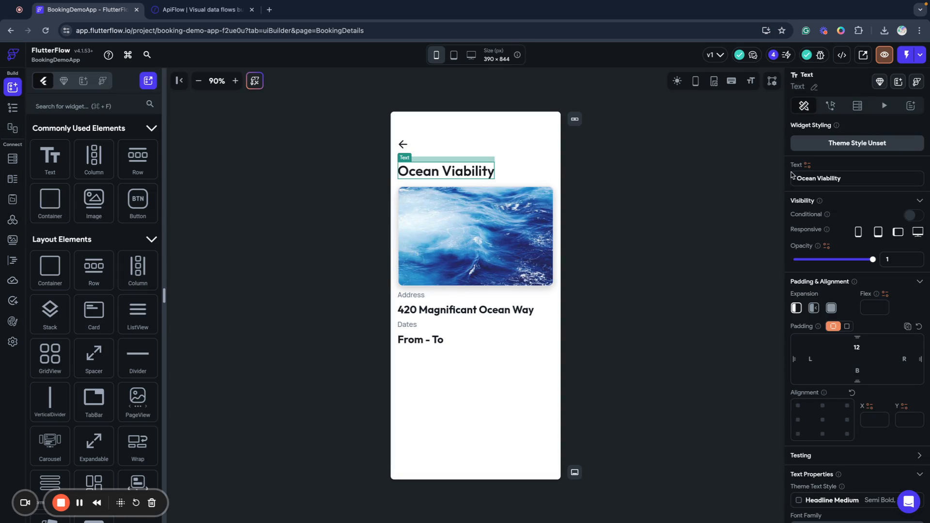
{"action": "left_click", "coordinate": [807, 165]}
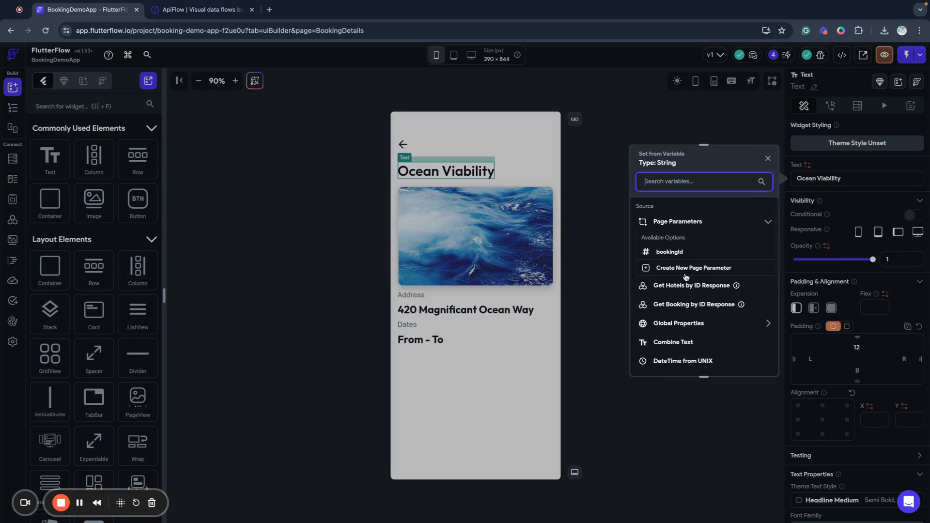
{"action": "left_click", "coordinate": [670, 258]}
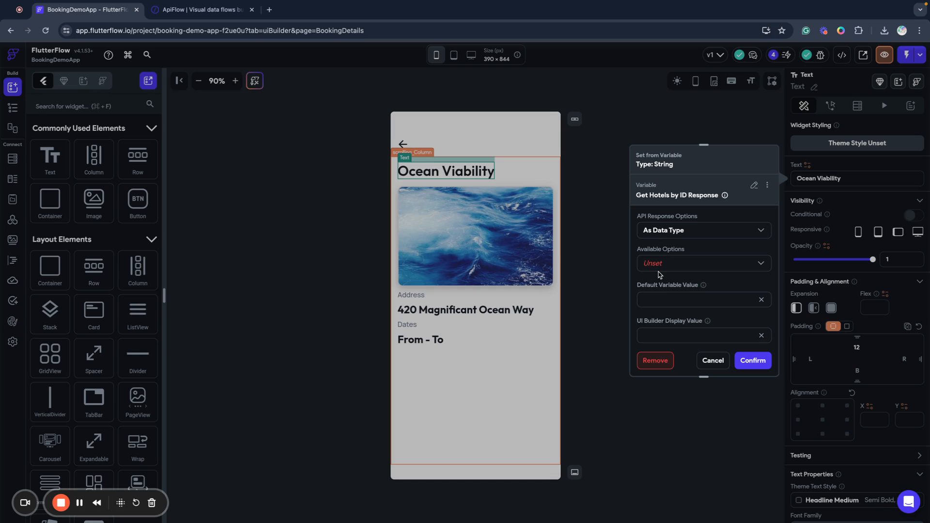
{"action": "left_click", "coordinate": [659, 269]}
{"action": "left_click", "coordinate": [659, 272]}
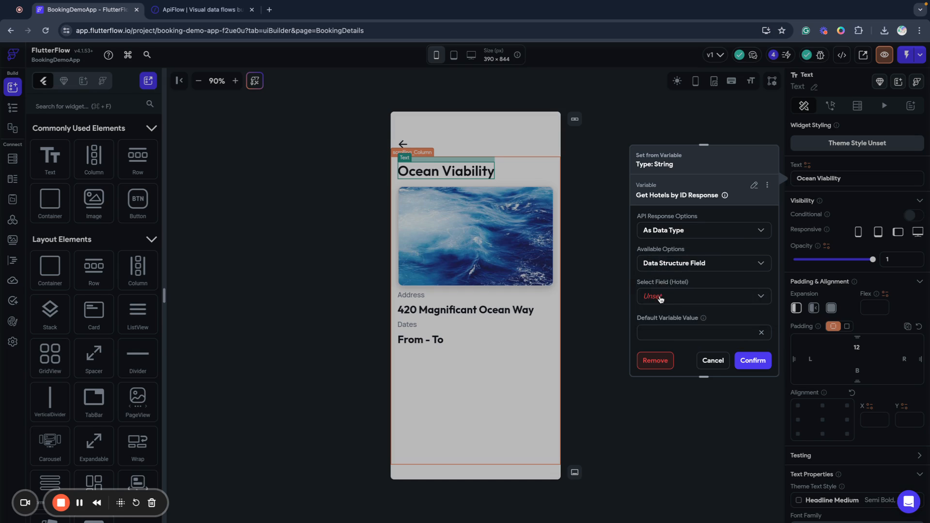
{"action": "left_click", "coordinate": [661, 298]}
{"action": "left_click", "coordinate": [674, 319]}
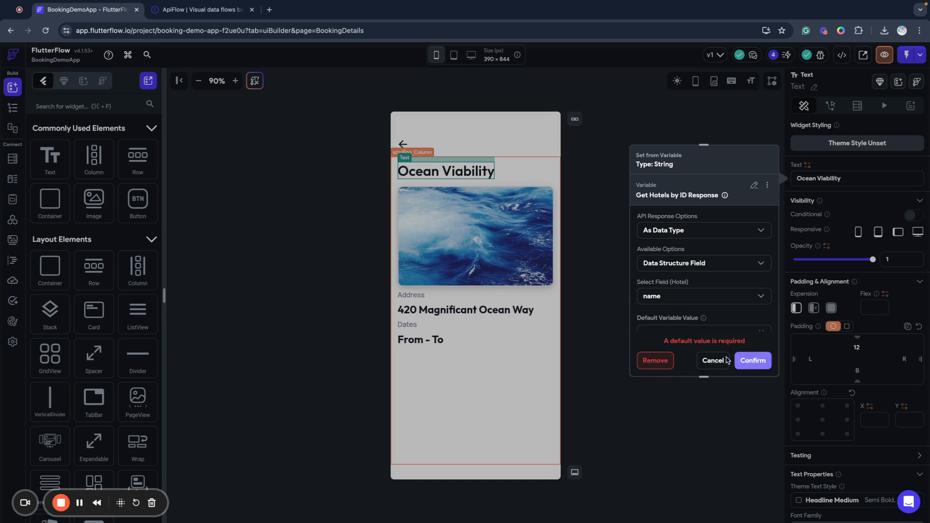
{"action": "scroll", "coordinate": [731, 313], "scroll_direction": "down", "scroll_amount": 2}
{"action": "left_click", "coordinate": [678, 294]}
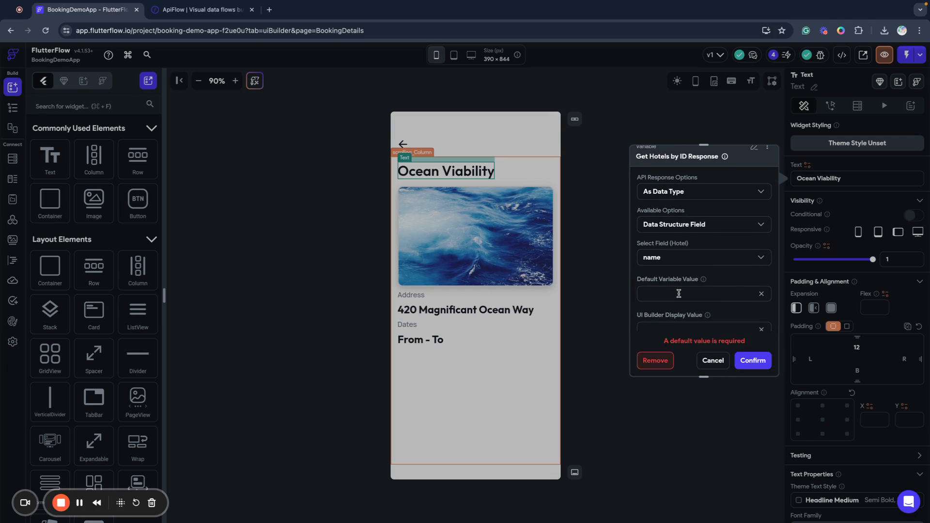
{"action": "type", "text": "Hotel Name"}
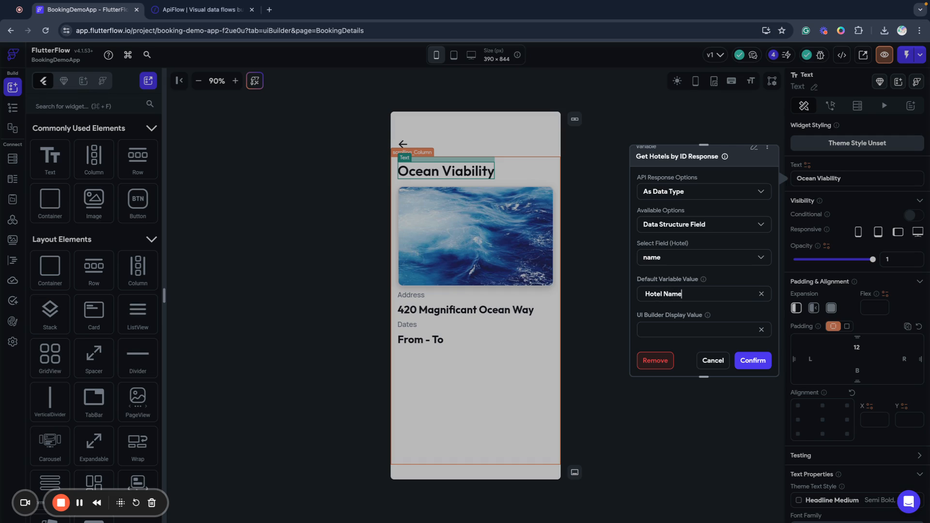
{"action": "left_click", "coordinate": [753, 360]}
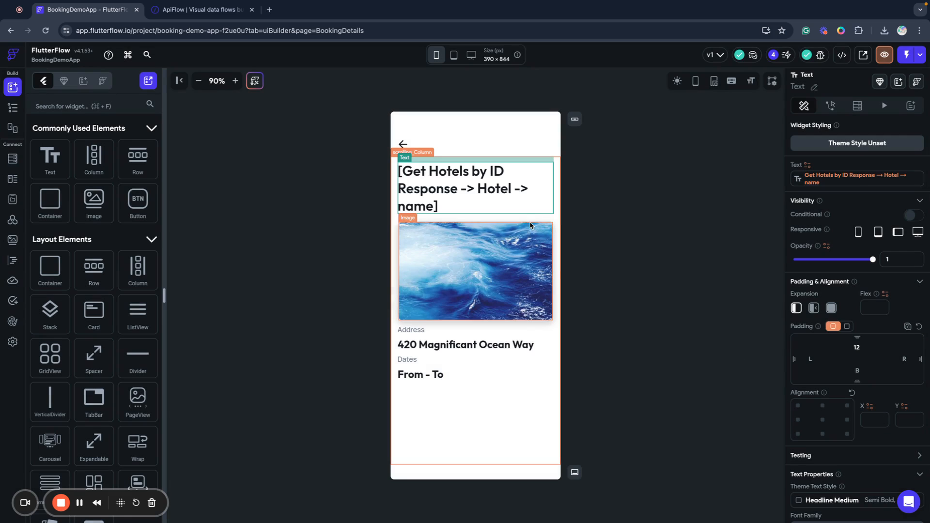
Bind the hotel photo's image path to the Get Hotels by ID main_photo field.
{"action": "left_click", "coordinate": [484, 269]}
{"action": "scroll", "coordinate": [857, 222], "scroll_direction": "down", "scroll_amount": 4}
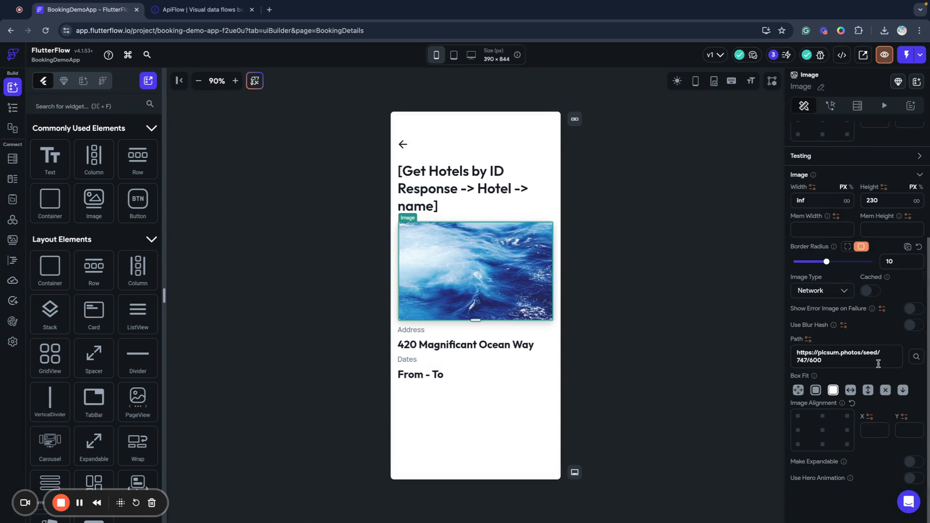
{"action": "left_click", "coordinate": [808, 339]}
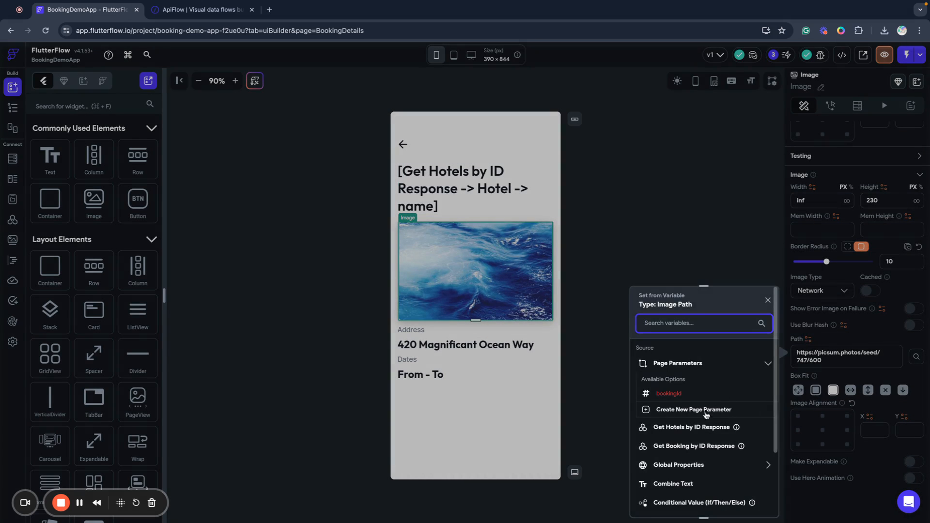
{"action": "scroll", "coordinate": [704, 408], "scroll_direction": "down", "scroll_amount": 3}
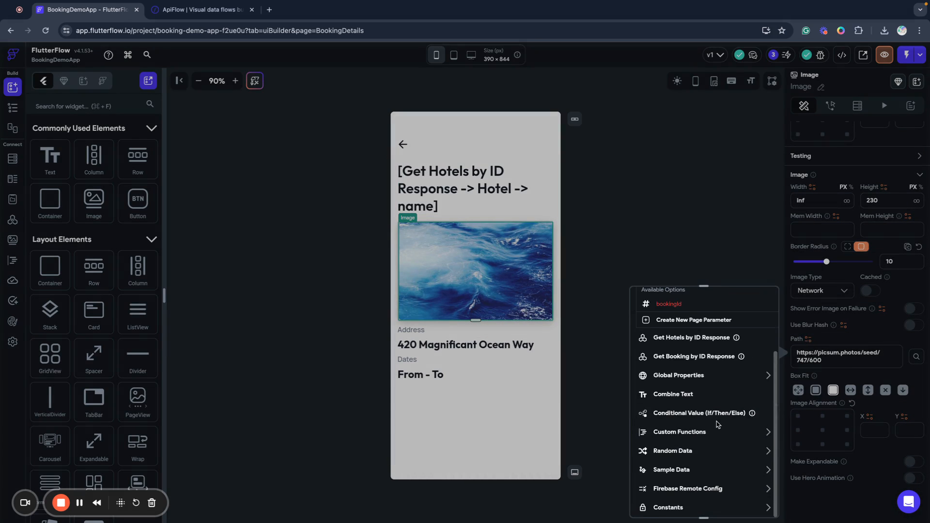
{"action": "left_click", "coordinate": [676, 341]}
{"action": "left_click", "coordinate": [665, 405]}
{"action": "left_click", "coordinate": [665, 402]}
{"action": "left_click", "coordinate": [664, 439]}
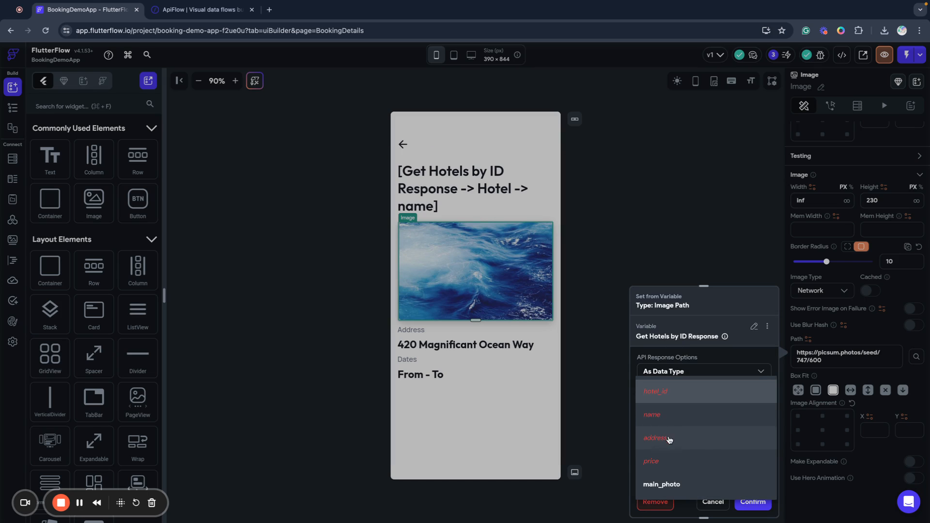
{"action": "left_click", "coordinate": [686, 492]}
{"action": "left_click", "coordinate": [754, 502]}
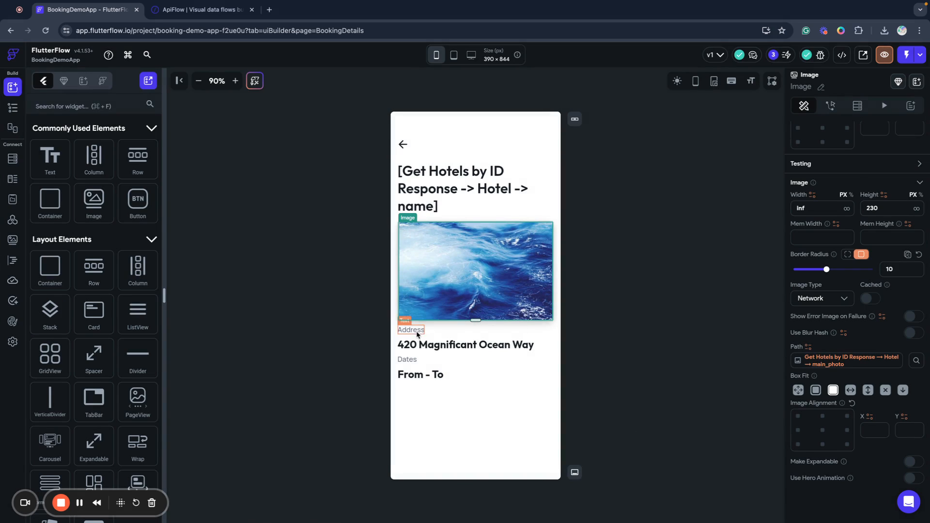
Bind the 420 Magnificant Ocean Way text to the hotel's address field, defaulting to 'Some Street'.
{"action": "left_click", "coordinate": [487, 344]}
{"action": "scroll", "coordinate": [884, 313], "scroll_direction": "down", "scroll_amount": 1}
{"action": "scroll", "coordinate": [884, 312], "scroll_direction": "up", "scroll_amount": 4}
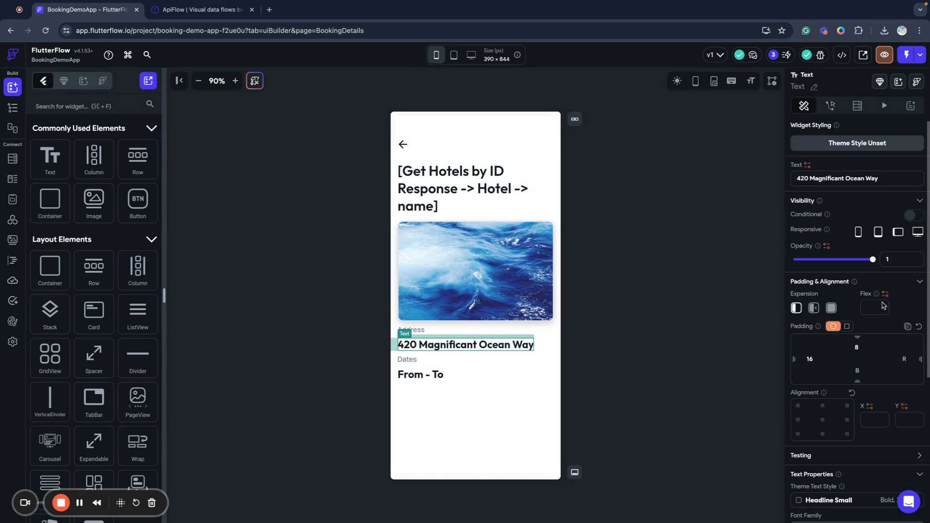
{"action": "left_click", "coordinate": [807, 165]}
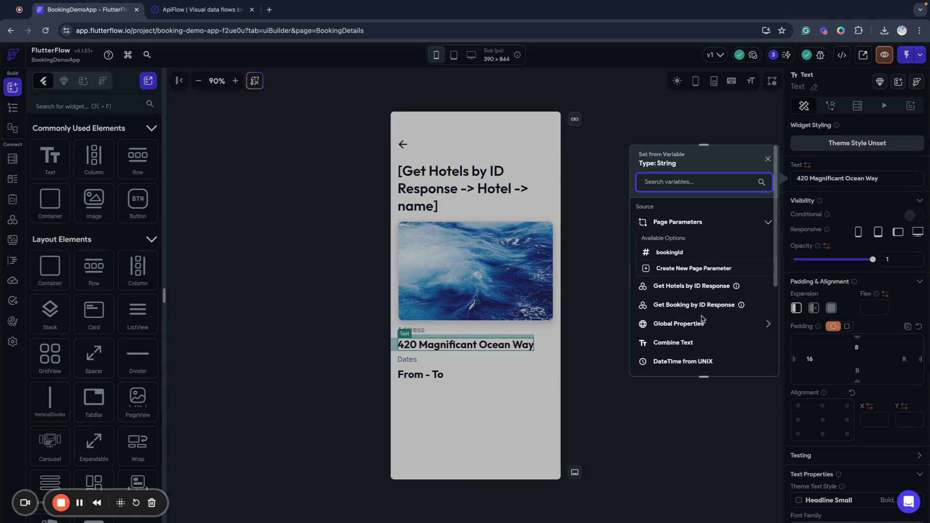
{"action": "left_click", "coordinate": [678, 287]}
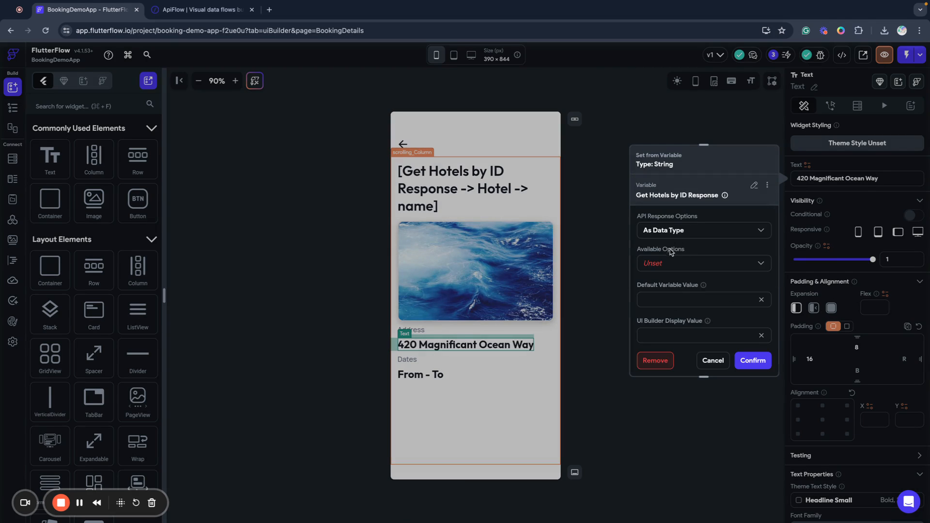
{"action": "left_click", "coordinate": [666, 269]}
{"action": "left_click", "coordinate": [666, 266]}
{"action": "left_click", "coordinate": [662, 302]}
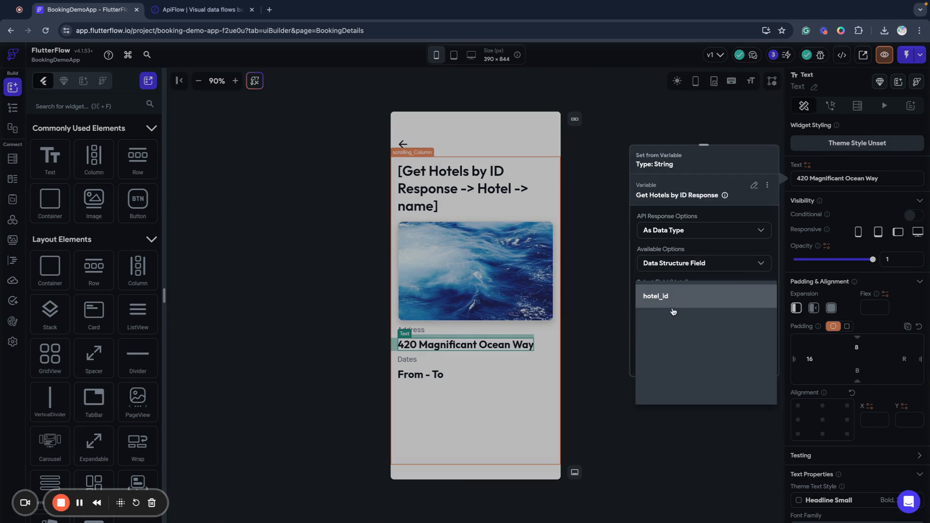
{"action": "left_click", "coordinate": [654, 342]}
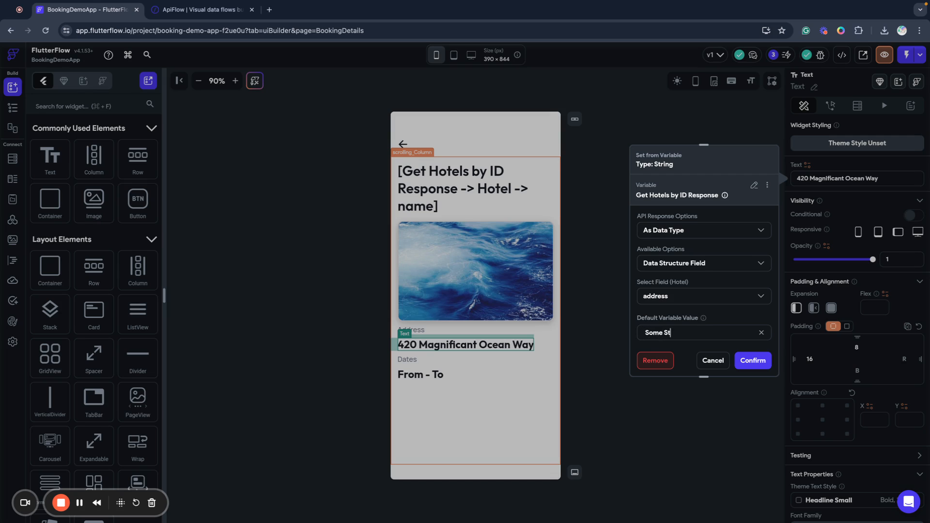
{"action": "scroll", "coordinate": [704, 271], "scroll_direction": "down", "scroll_amount": 1}
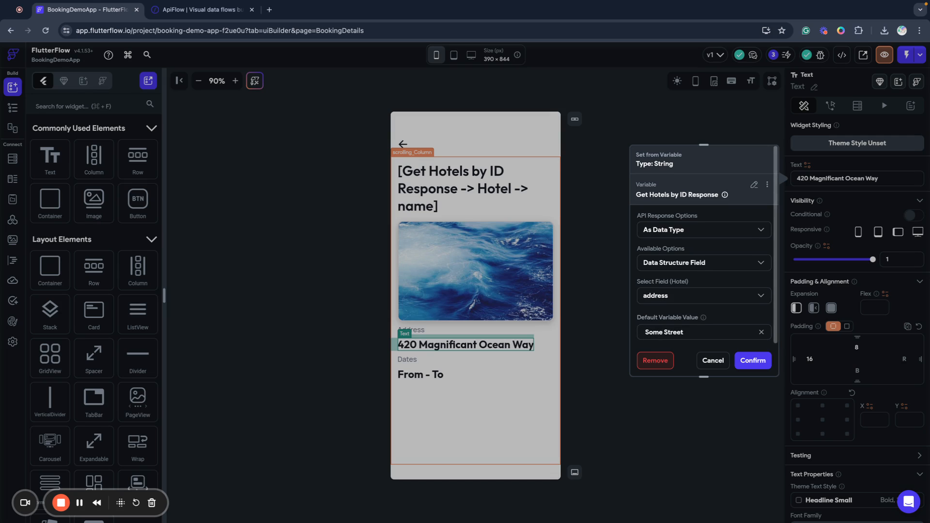
{"action": "left_click", "coordinate": [755, 362]}
{"action": "left_click", "coordinate": [424, 393]}
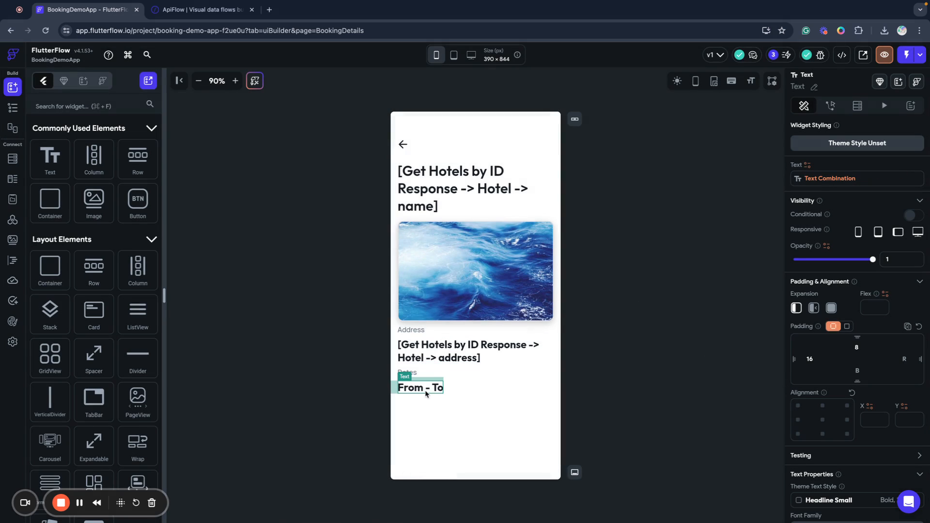
Set the dates text's first part to the Get Booking by ID date_from field.
{"action": "left_click", "coordinate": [809, 166]}
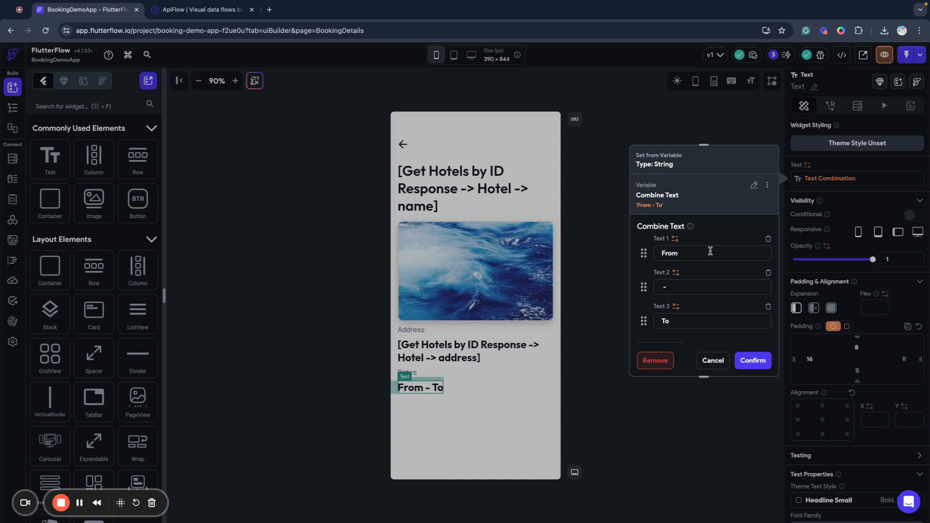
{"action": "left_click", "coordinate": [676, 239]}
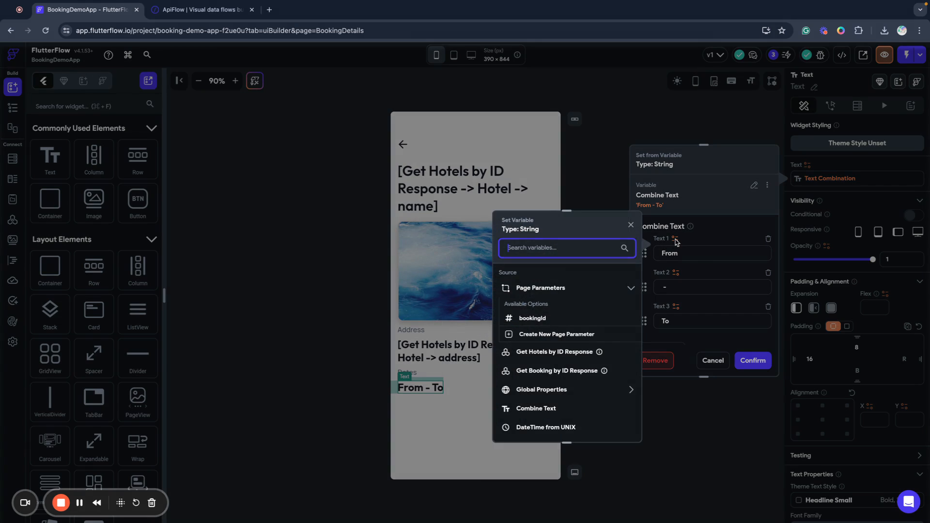
{"action": "left_click", "coordinate": [549, 371]}
{"action": "left_click", "coordinate": [526, 329]}
{"action": "left_click", "coordinate": [527, 332]}
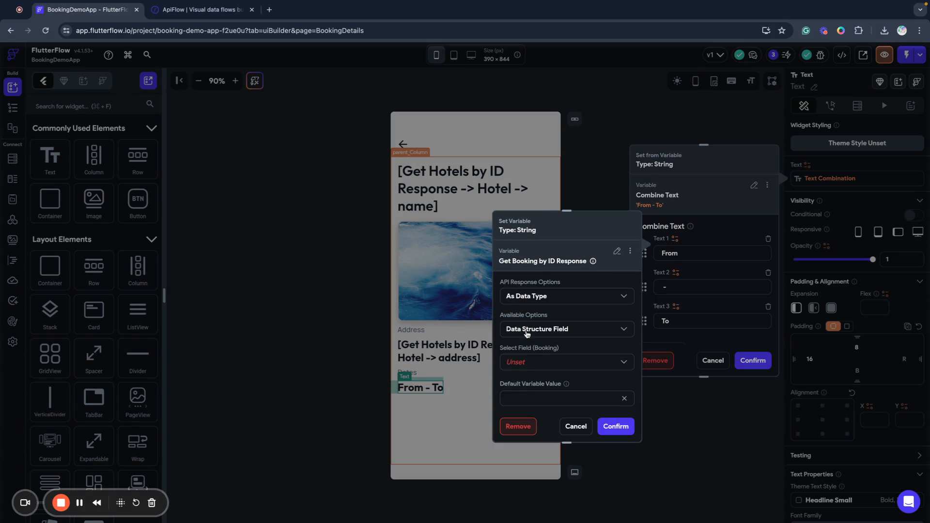
{"action": "left_click", "coordinate": [534, 363]}
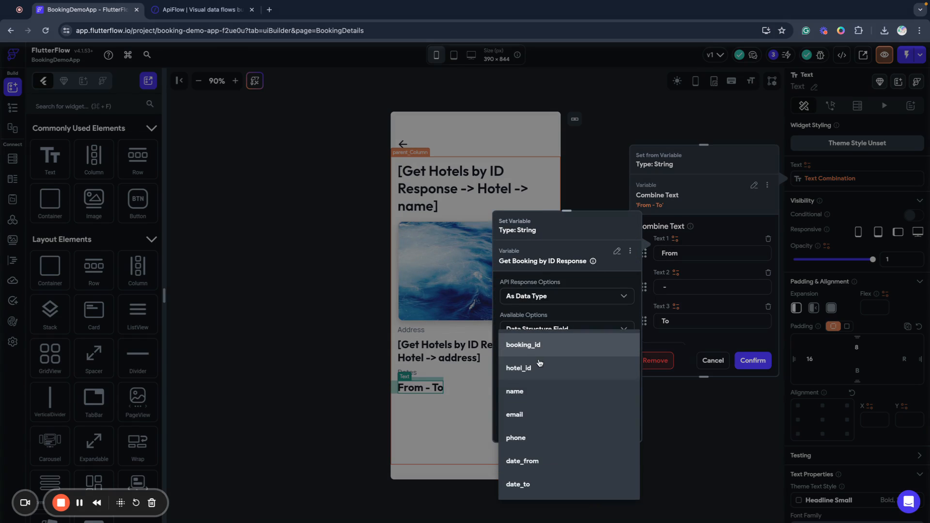
{"action": "left_click", "coordinate": [537, 464]}
{"action": "left_click", "coordinate": [614, 425]}
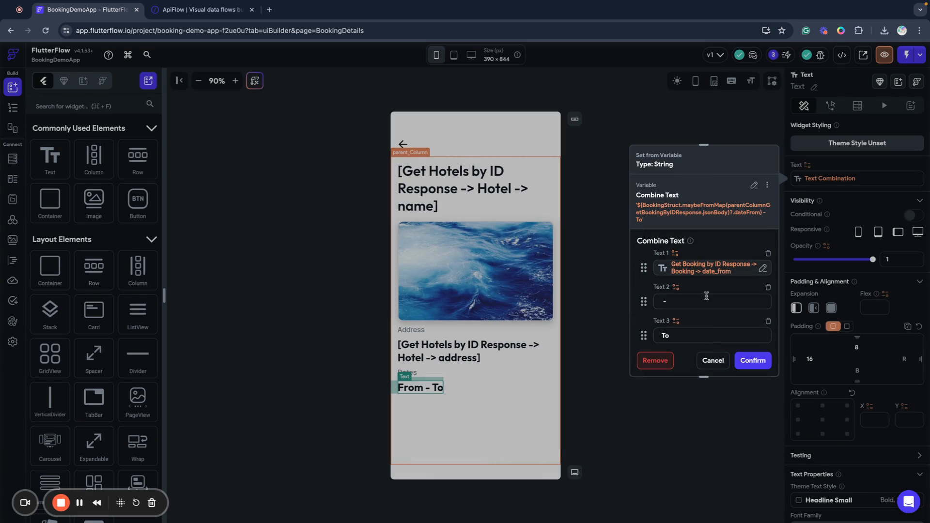
Set the third part to date_to and confirm the combined '[1] - [2]' dates text.
{"action": "left_click", "coordinate": [679, 324]}
{"action": "scroll", "coordinate": [557, 363], "scroll_direction": "down", "scroll_amount": 3}
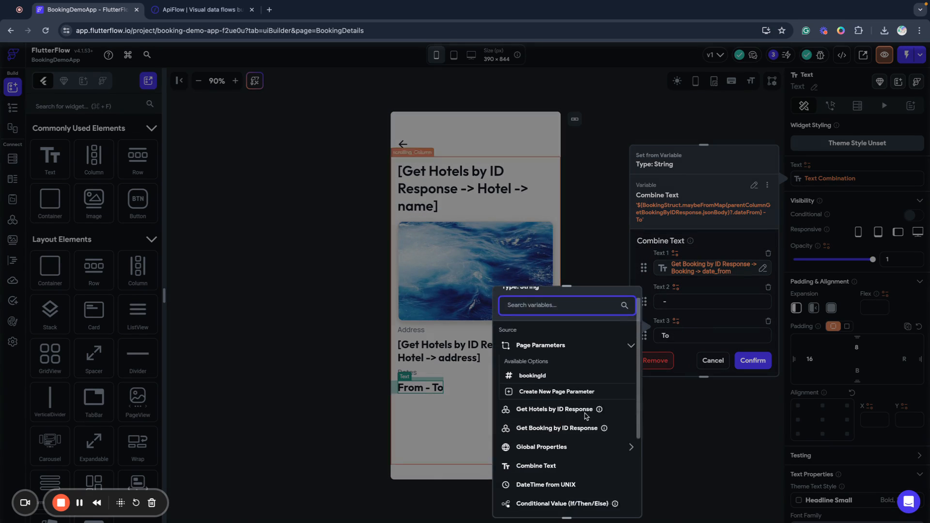
{"action": "scroll", "coordinate": [556, 363], "scroll_direction": "down", "scroll_amount": 1}
{"action": "scroll", "coordinate": [550, 412], "scroll_direction": "up", "scroll_amount": 3}
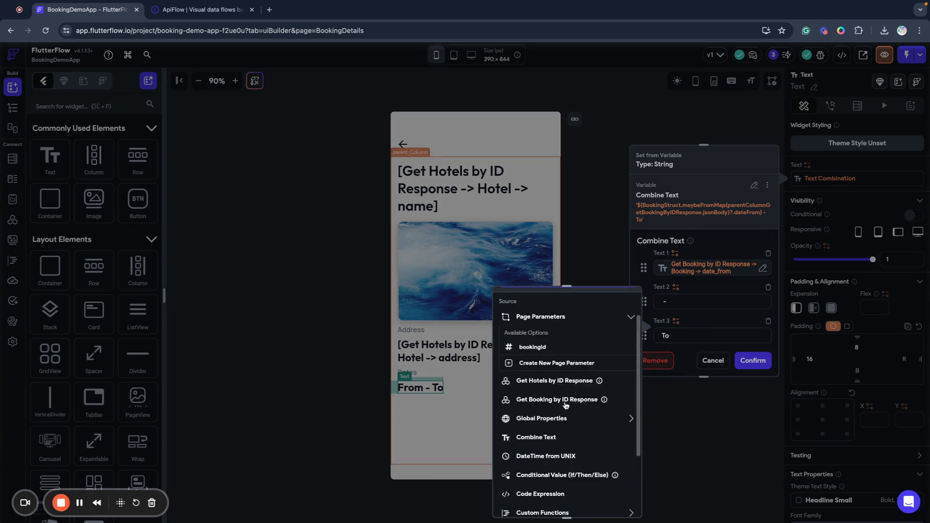
{"action": "left_click", "coordinate": [545, 447]}
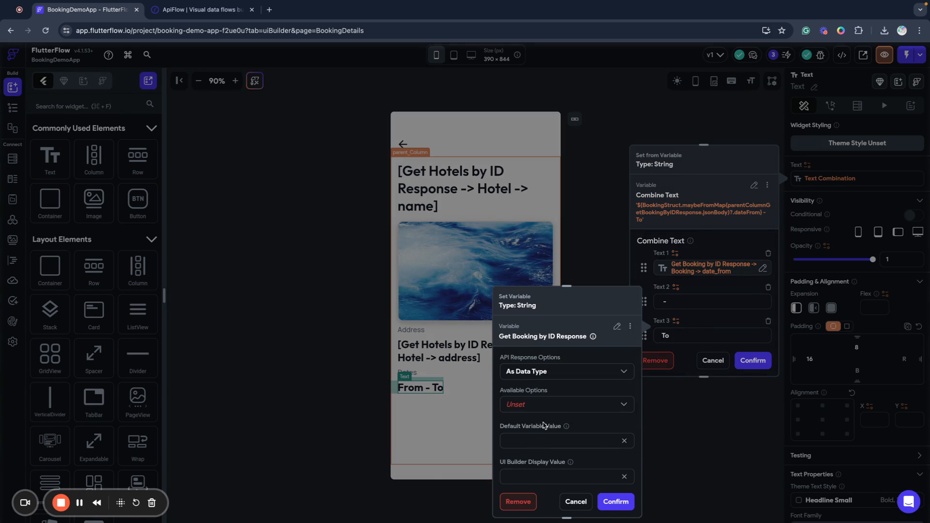
{"action": "left_click", "coordinate": [524, 407]}
{"action": "left_click", "coordinate": [535, 407]}
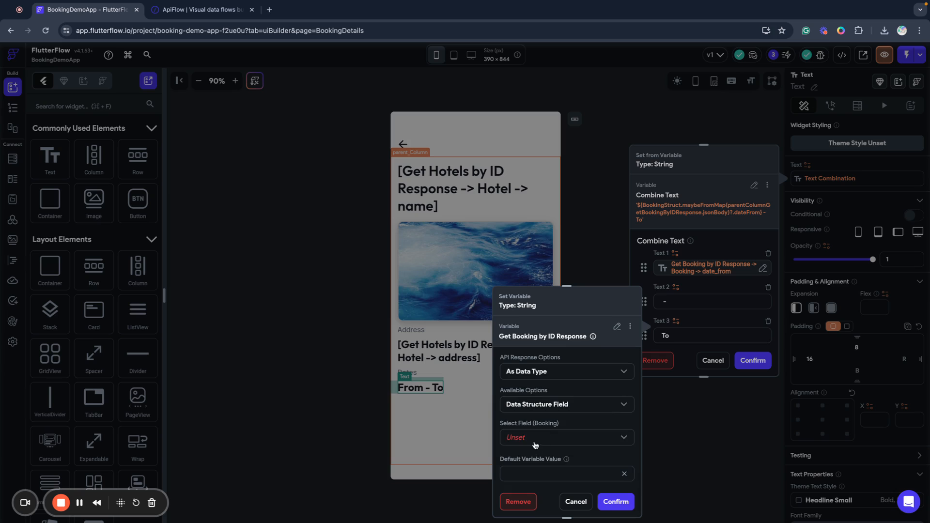
{"action": "left_click", "coordinate": [535, 443]}
{"action": "left_click", "coordinate": [529, 484]}
{"action": "left_click", "coordinate": [607, 502]}
{"action": "left_click", "coordinate": [749, 361]}
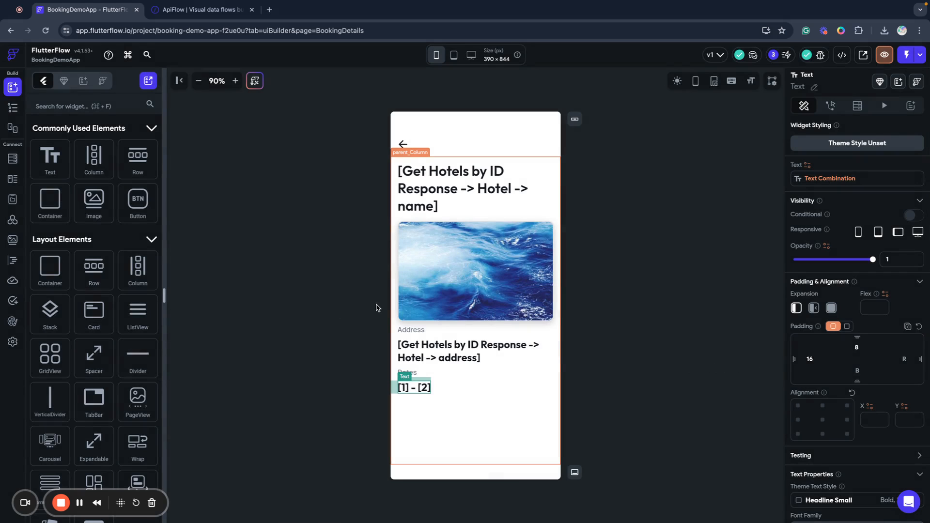
Launch Test Mode from the HotelsList page.
{"action": "left_click", "coordinate": [12, 107]}
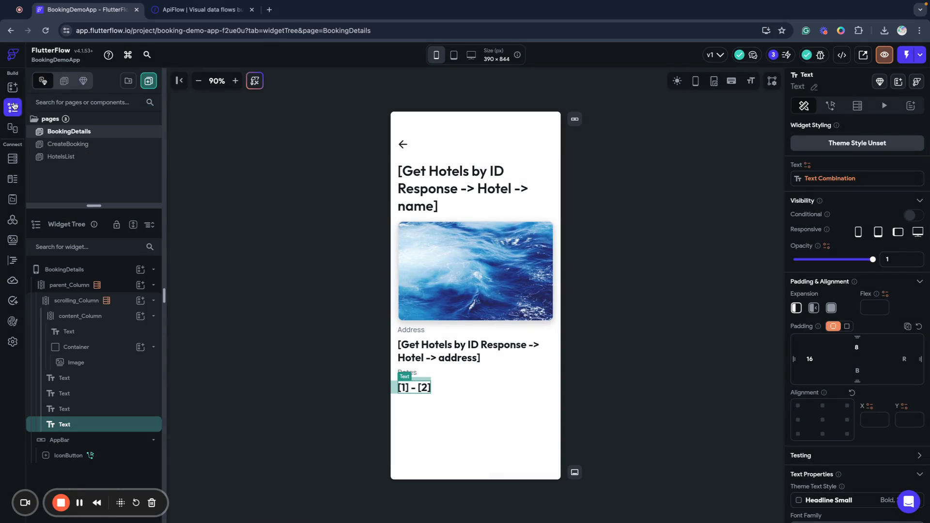
{"action": "left_click", "coordinate": [61, 156]}
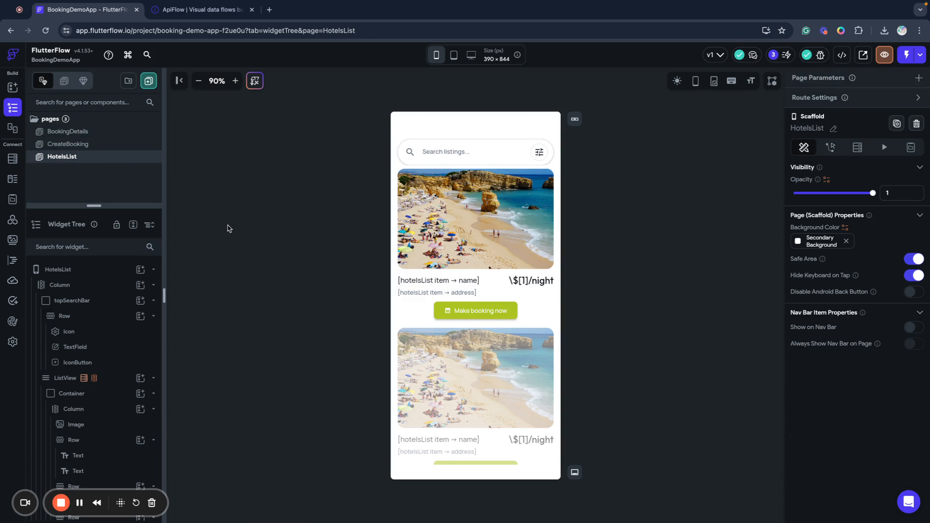
{"action": "left_click", "coordinate": [908, 56]}
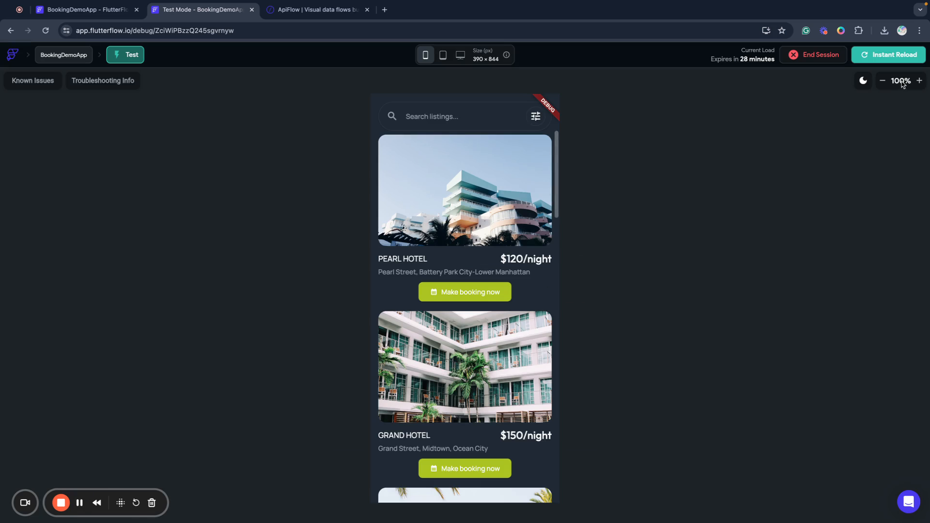
Zoom the test preview to 80% and start a booking for St. Elmo Hotel.
{"action": "left_click", "coordinate": [882, 80]}
{"action": "left_click", "coordinate": [882, 80]}
{"action": "scroll", "coordinate": [450, 320], "scroll_direction": "down", "scroll_amount": 5}
{"action": "scroll", "coordinate": [463, 374], "scroll_direction": "down", "scroll_amount": 2}
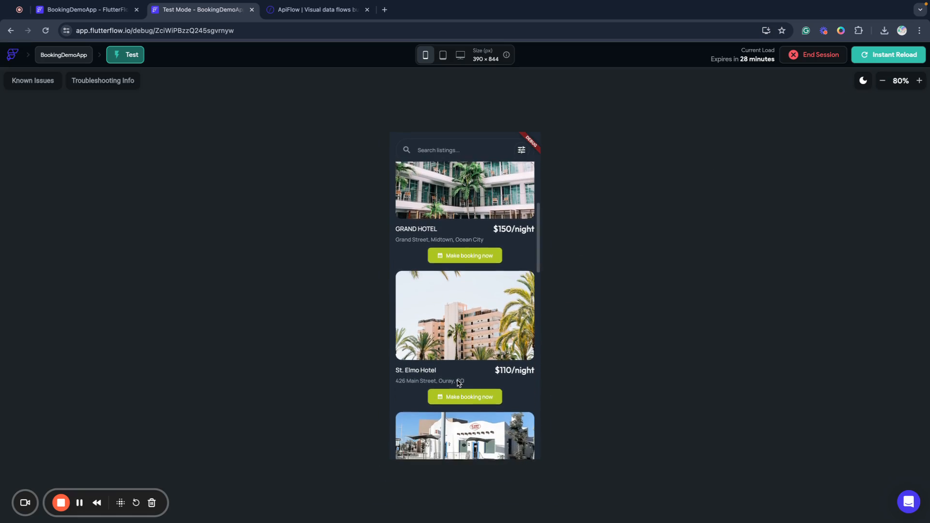
{"action": "left_click", "coordinate": [452, 358]}
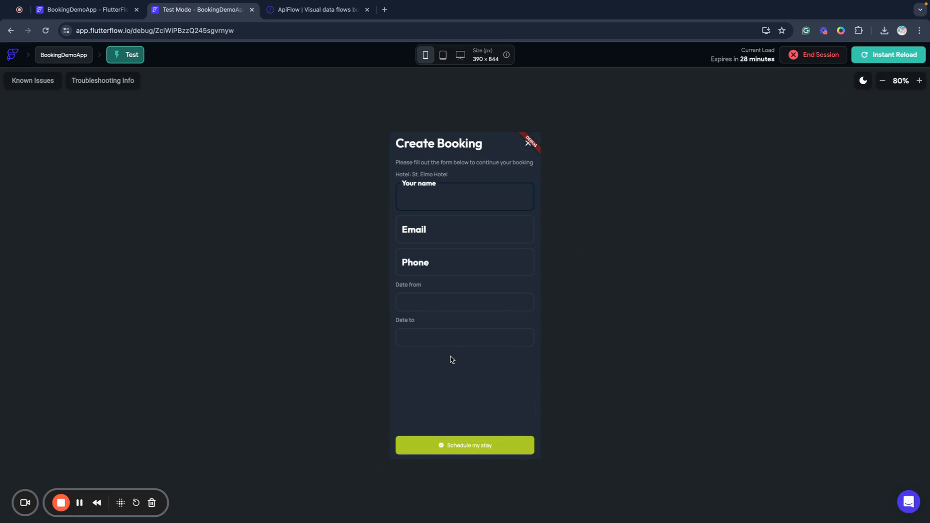
Enter the guest's name, e-mail address and phone number in the booking form.
{"action": "type", "text": "Andrii"}
{"action": "key", "text": "Tab"}
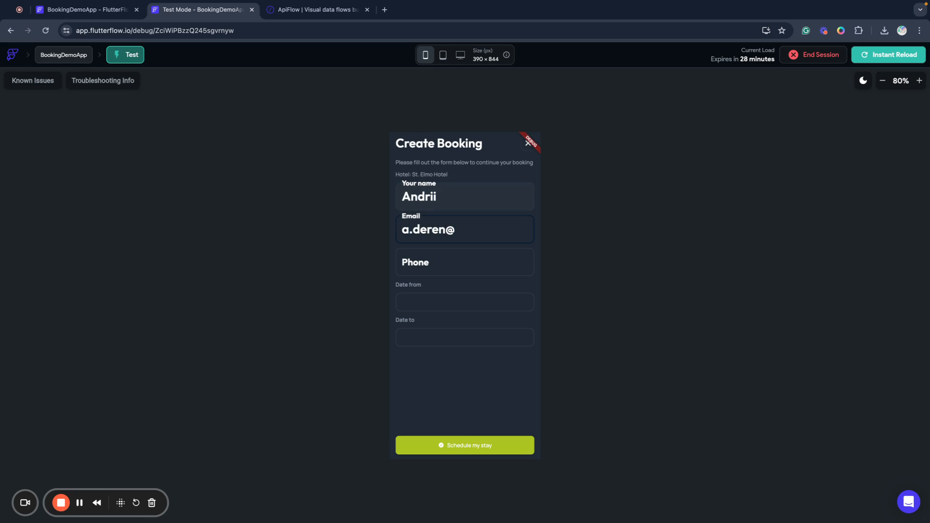
{"action": "key", "text": "Tab"}
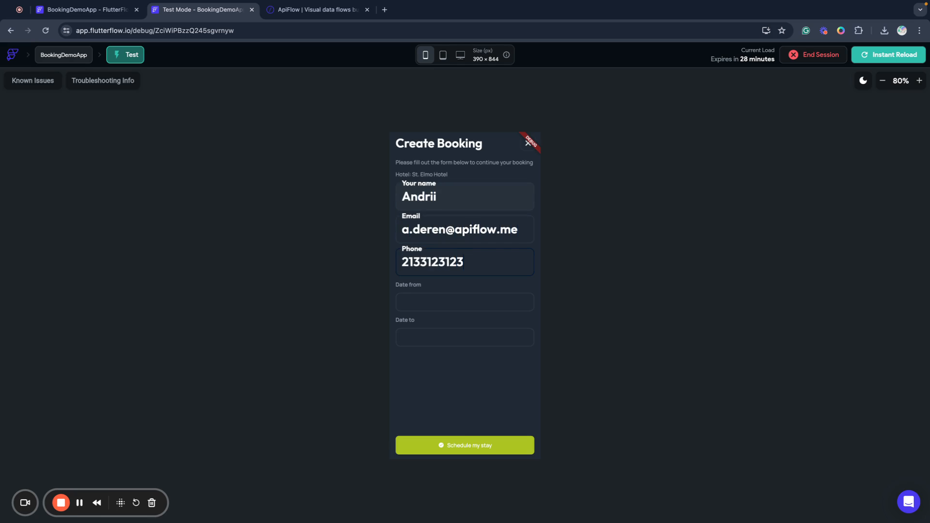
Set the stay dates from May 28 to May 31.
{"action": "left_click", "coordinate": [436, 309]}
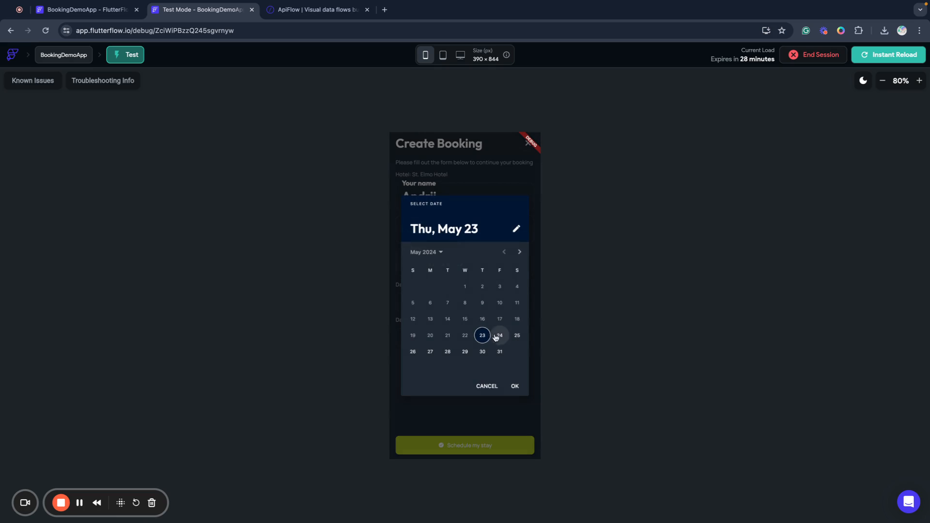
{"action": "left_click", "coordinate": [446, 353]}
{"action": "left_click", "coordinate": [513, 385]}
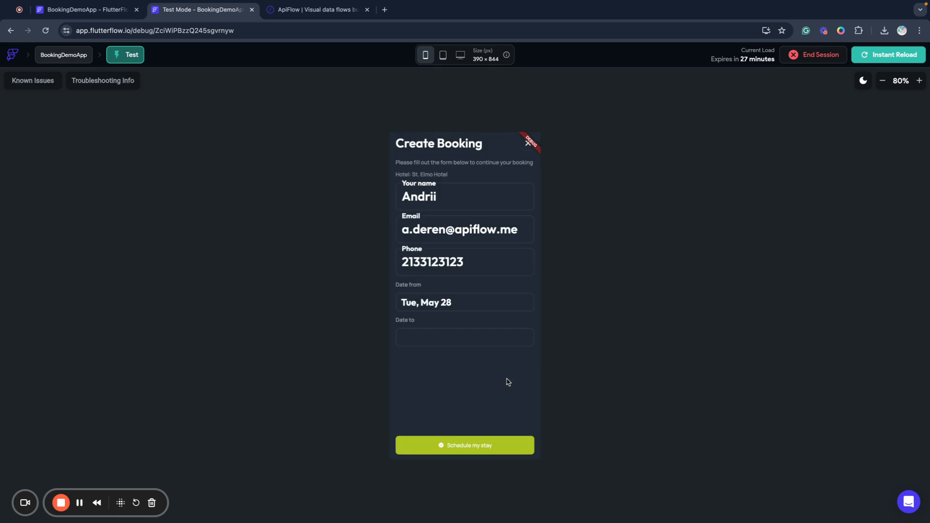
{"action": "left_click", "coordinate": [444, 338]}
{"action": "left_click", "coordinate": [500, 352]}
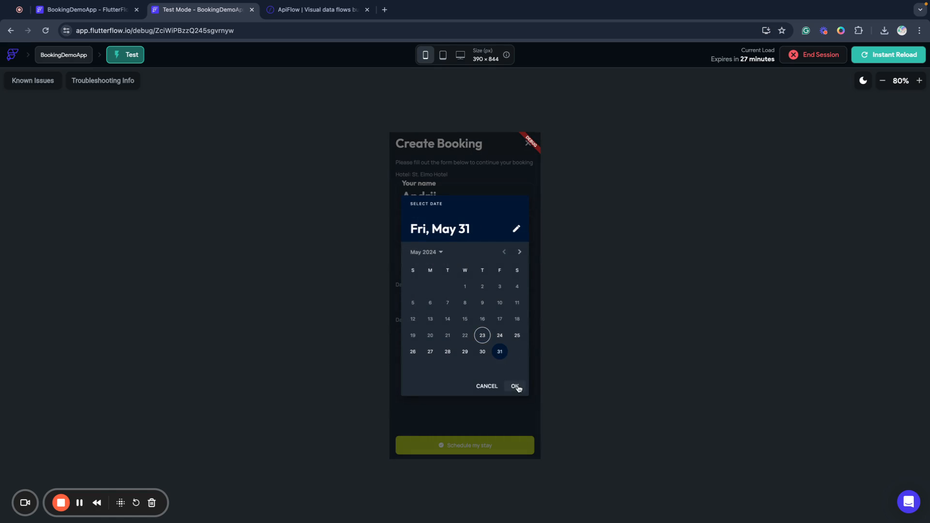
{"action": "left_click", "coordinate": [515, 387]}
Submit the booking to show St. Elmo Hotel's details, then go to the ApiFlow project.
{"action": "left_click", "coordinate": [487, 441]}
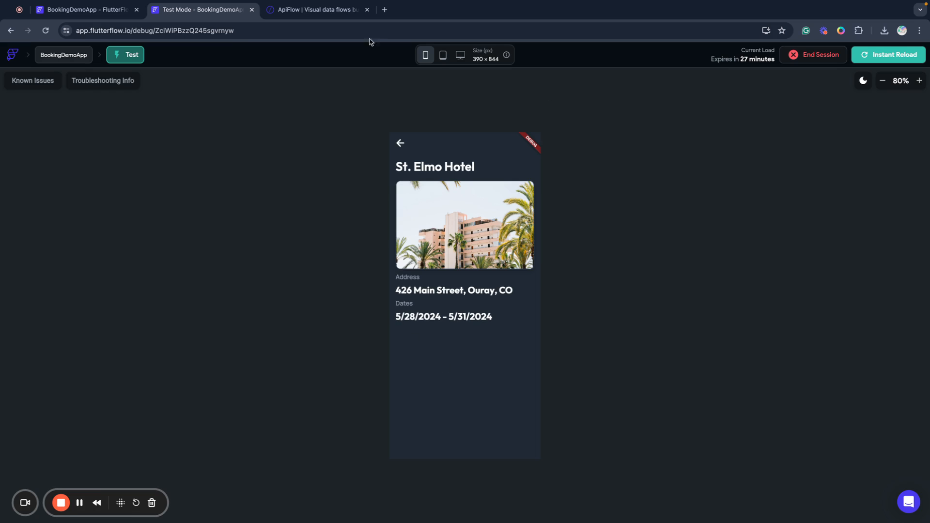
{"action": "left_click", "coordinate": [337, 16]}
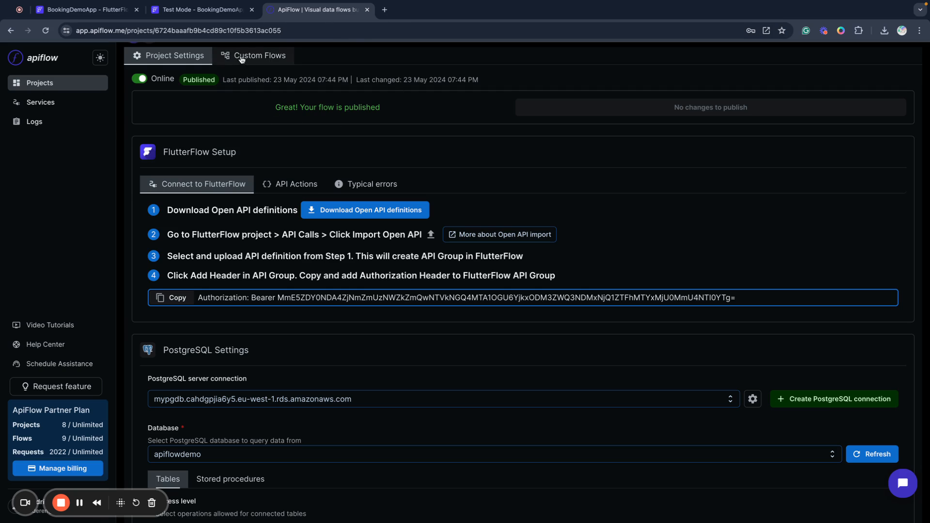
Create a new ApiFlow custom flow, then return to the St. Elmo Hotel Test Mode preview.
{"action": "left_click", "coordinate": [239, 57]}
{"action": "left_click", "coordinate": [870, 126]}
{"action": "scroll", "coordinate": [536, 311], "scroll_direction": "down", "scroll_amount": 5}
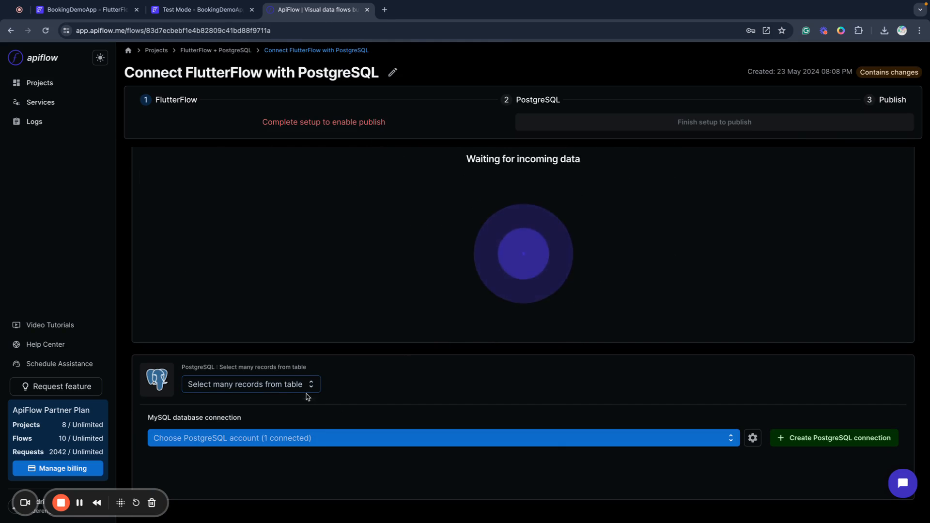
{"action": "left_click", "coordinate": [308, 384]}
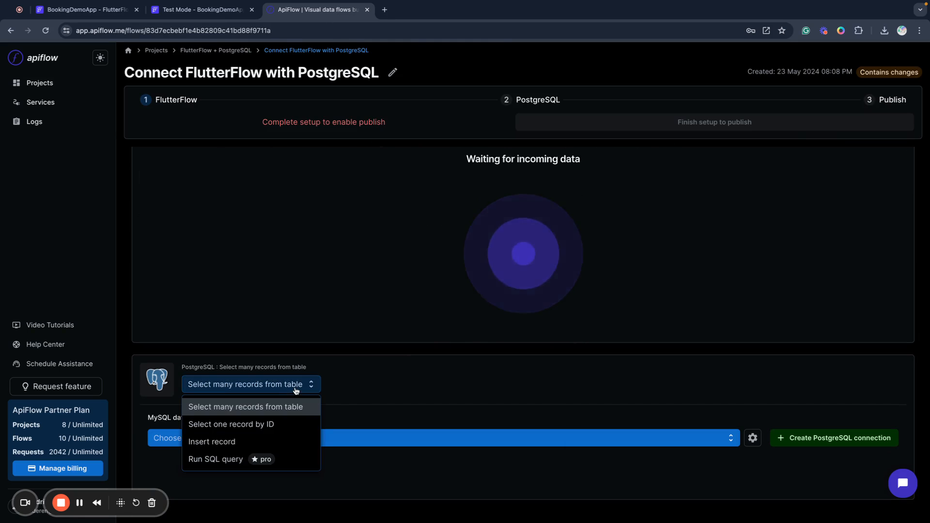
{"action": "left_click", "coordinate": [424, 399]}
{"action": "scroll", "coordinate": [424, 398], "scroll_direction": "up", "scroll_amount": 4}
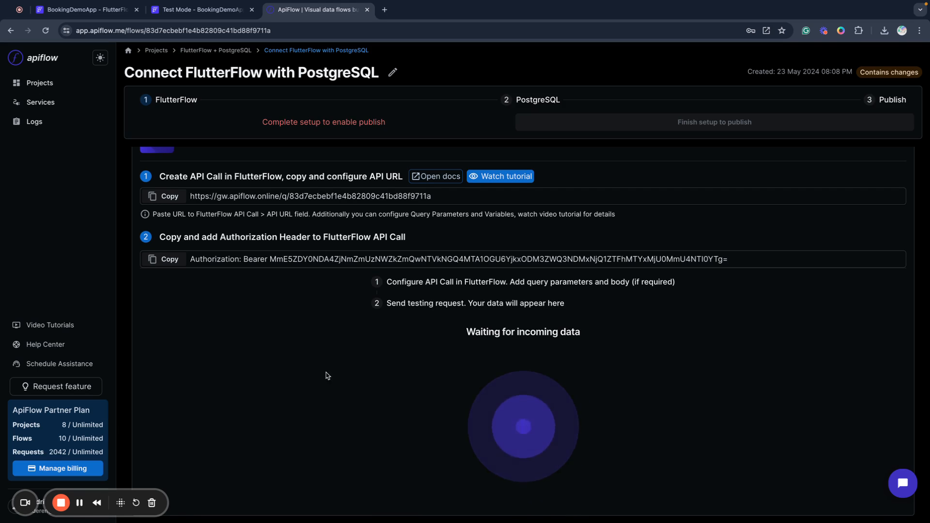
{"action": "scroll", "coordinate": [309, 359], "scroll_direction": "up", "scroll_amount": 1}
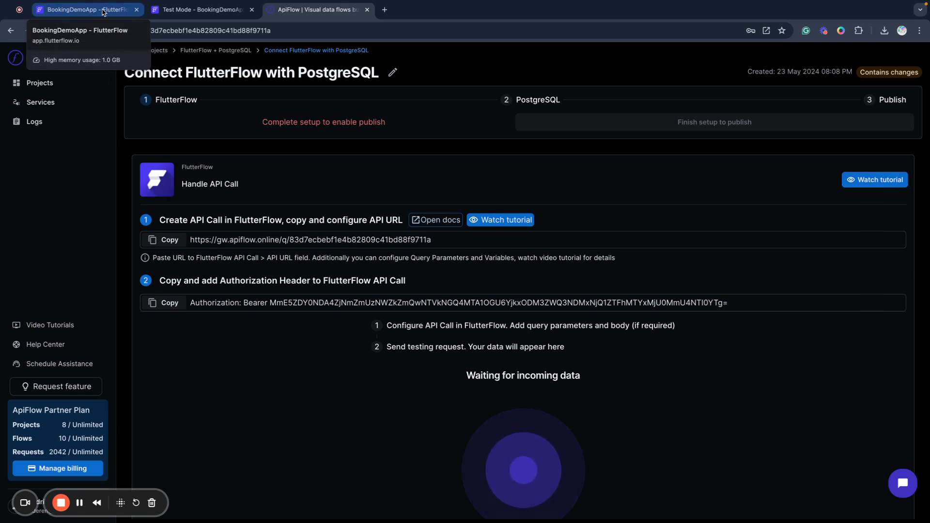
{"action": "left_click", "coordinate": [103, 11]}
{"action": "left_click", "coordinate": [182, 10]}
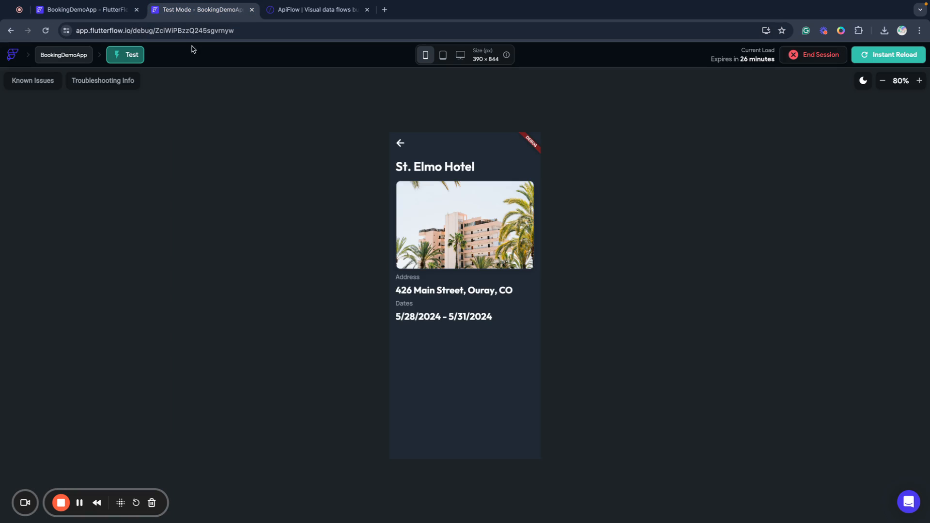